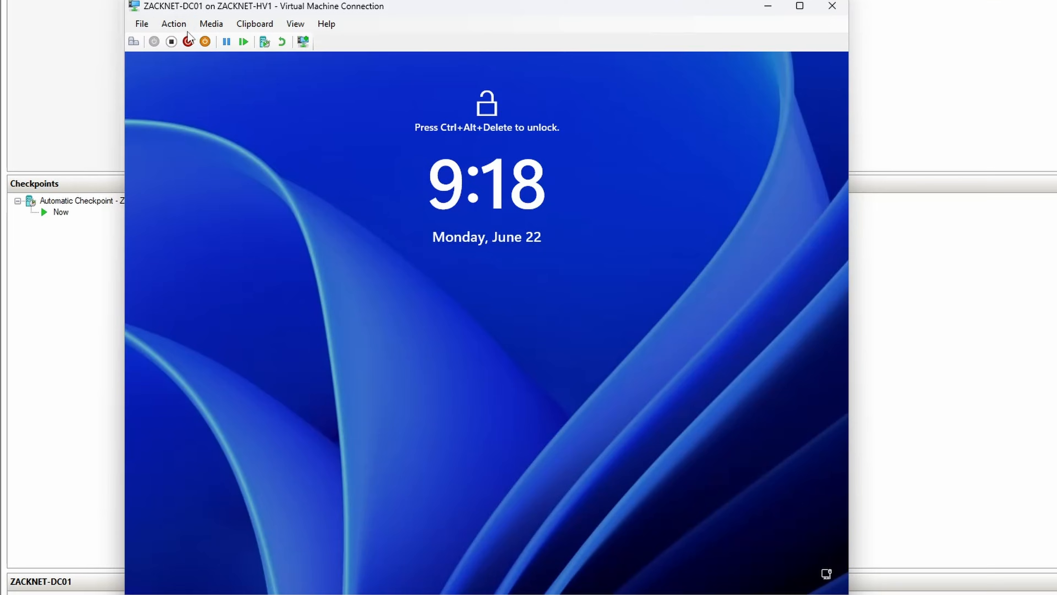
# Step: Unlock the ZACKNET-DC01 virtual machine and sign in to the Administrator account with its password
pyautogui.click(191, 173)
pyautogui.click(206, 181)
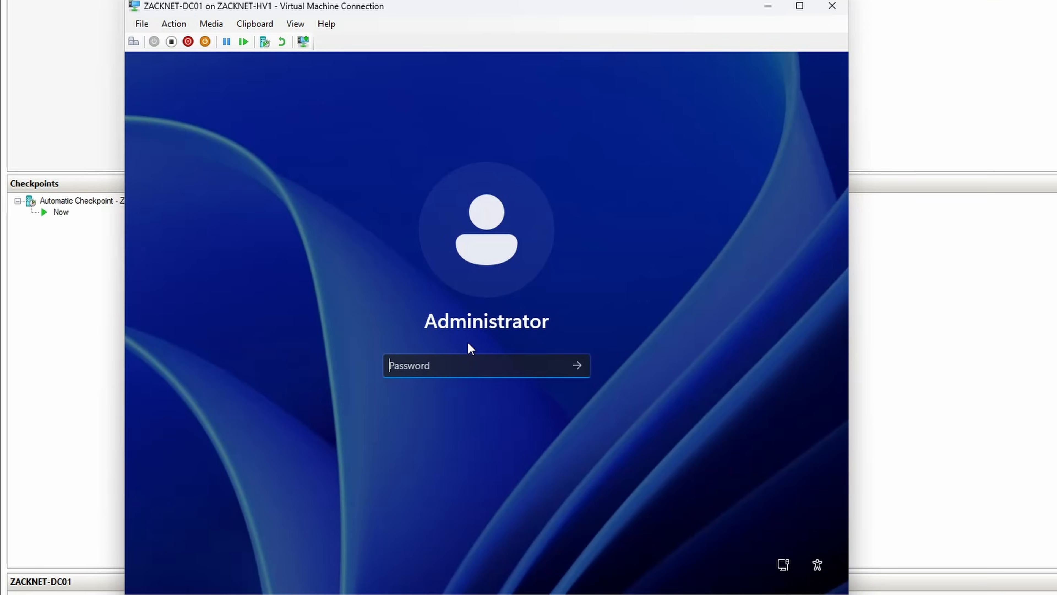
pyautogui.write('••••••')
pyautogui.hotkey('ctrl', 'a')
pyautogui.write('•••••••')
pyautogui.press('Return')
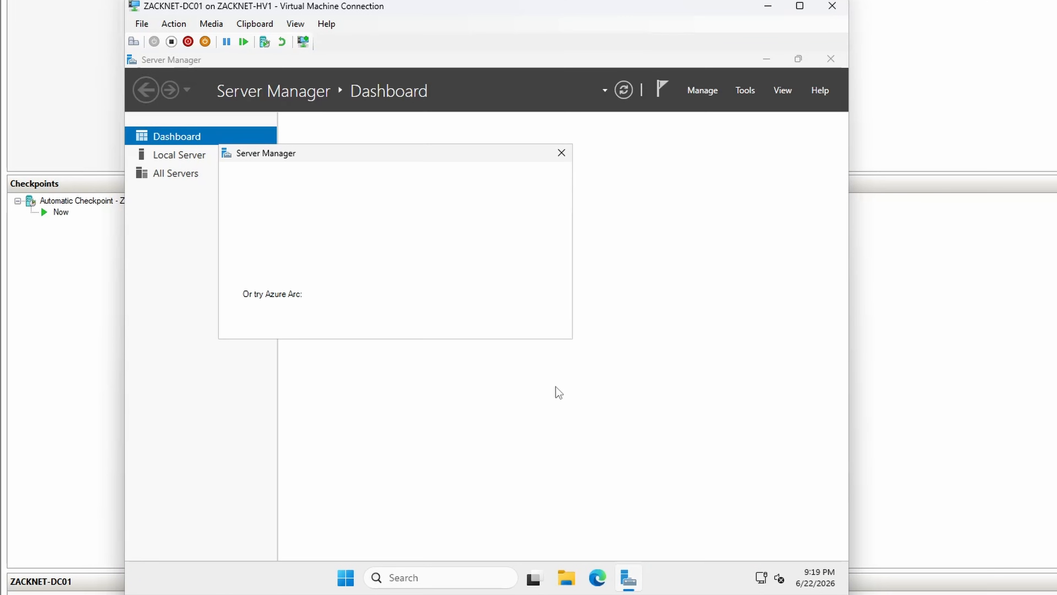
# Step: Close Server Manager with its startup message and open Computer Management
pyautogui.click(558, 152)
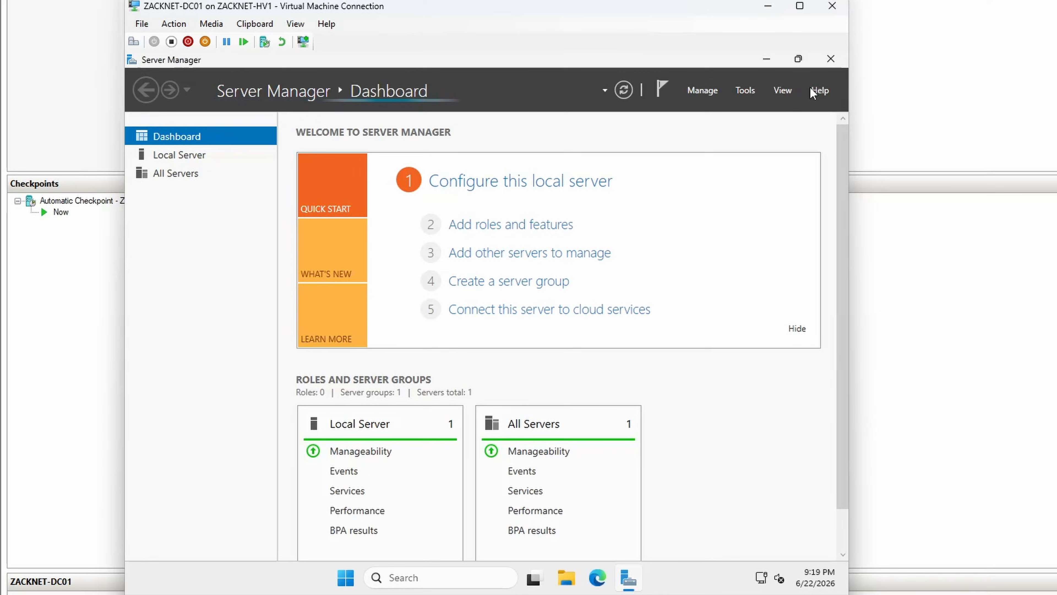
pyautogui.click(831, 59)
pyautogui.click(444, 574)
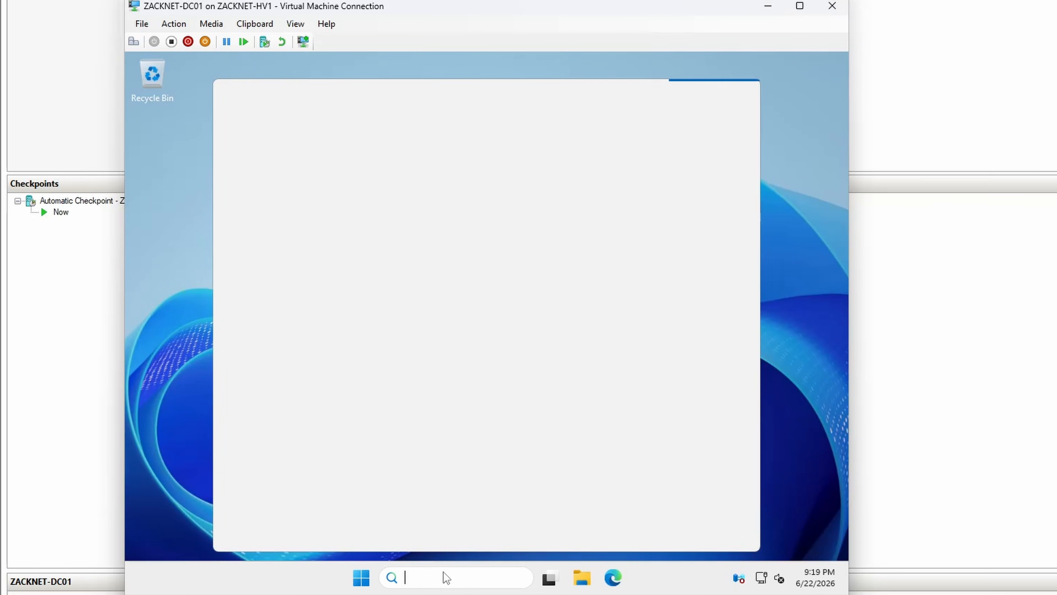
pyautogui.write('user')
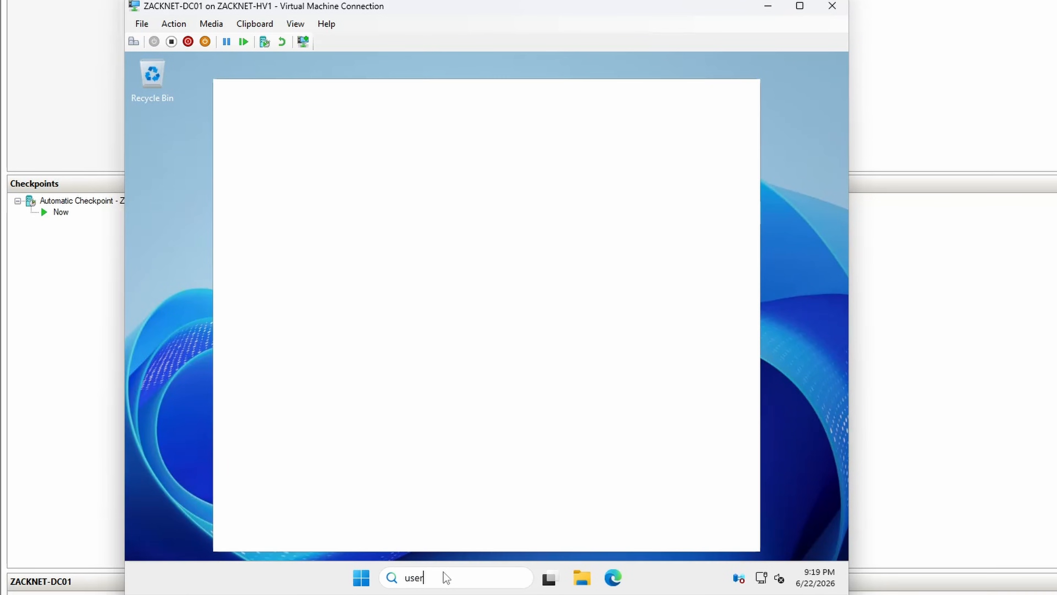
pyautogui.hotkey('ctrl', 'a')
pyautogui.write('computer')
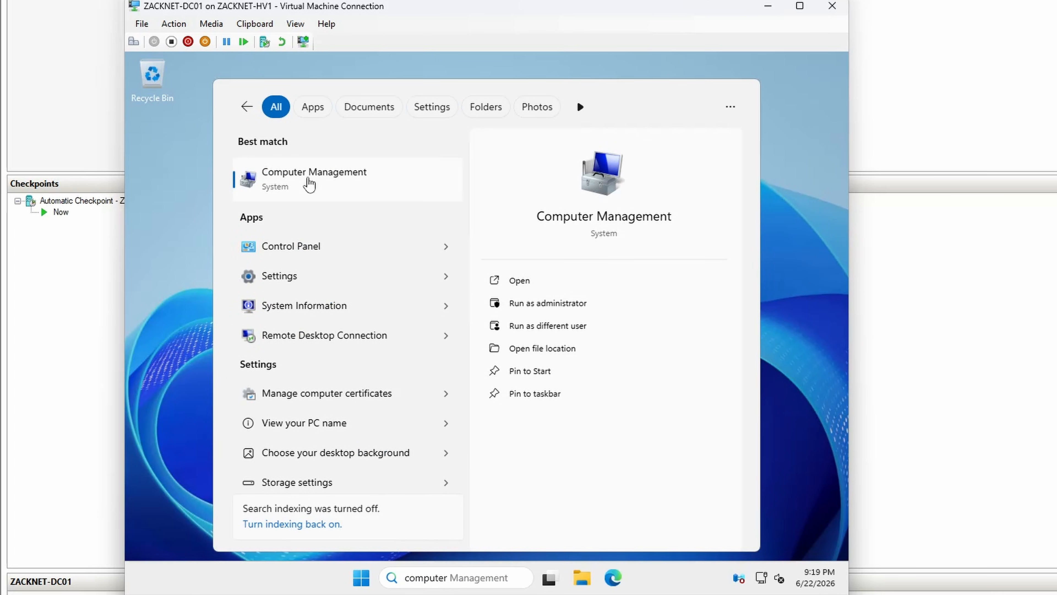
pyautogui.click(310, 182)
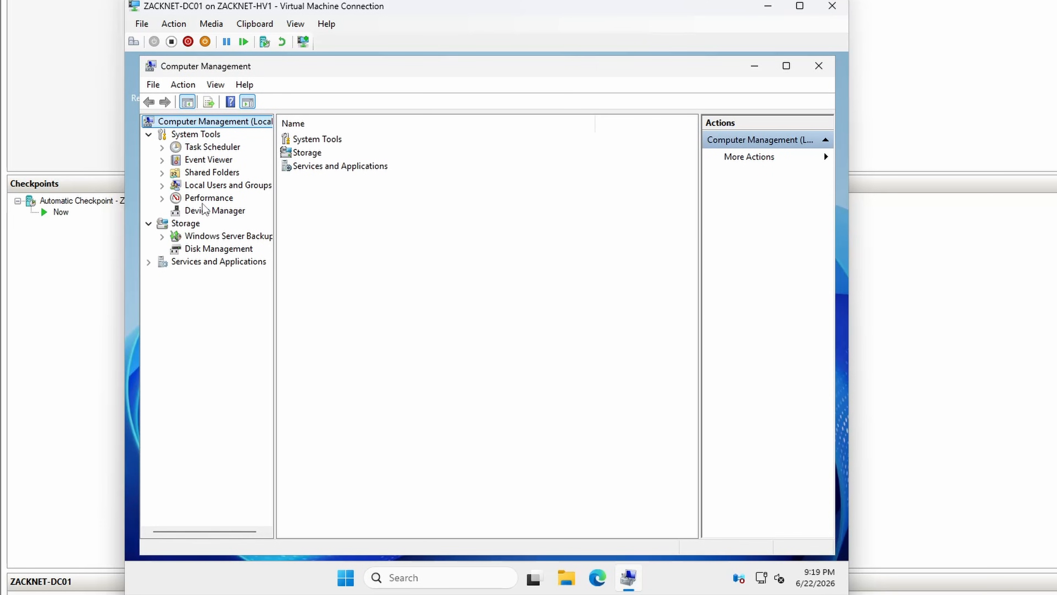
# Step: Start a new local user account and enter the person's first name as user name, full name and description
pyautogui.click(207, 185)
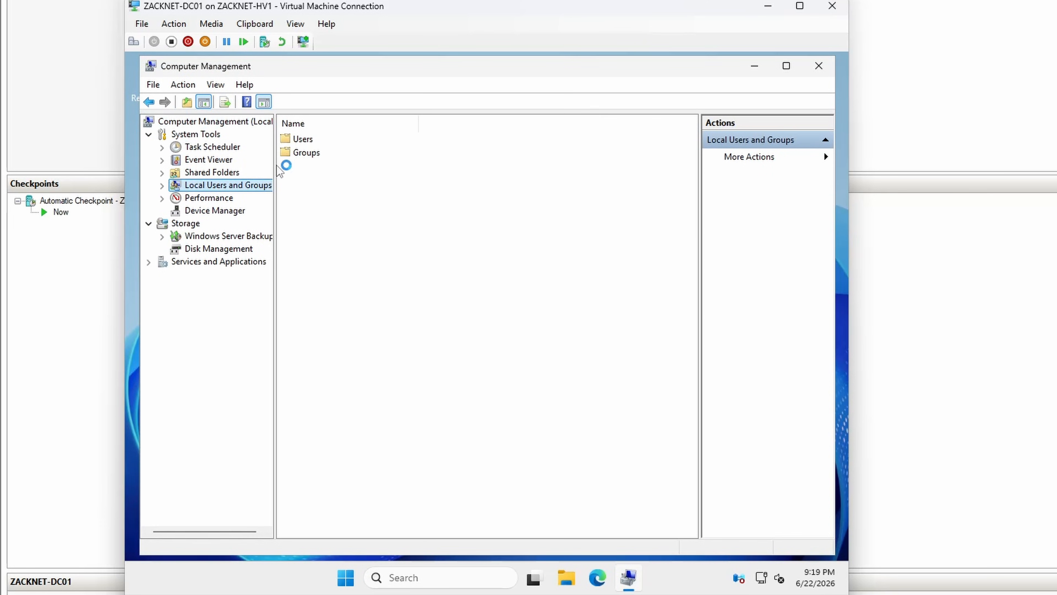
pyautogui.click(298, 140)
pyautogui.doubleClick(298, 140)
pyautogui.rightClick(315, 224)
pyautogui.click(377, 233)
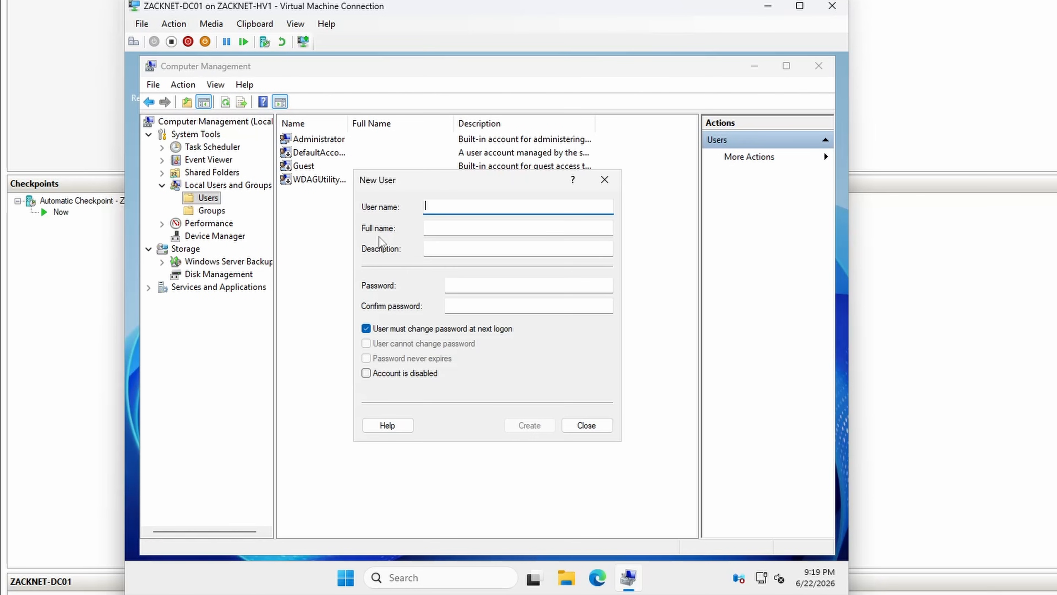
pyautogui.write('zarak')
pyautogui.press('Tab')
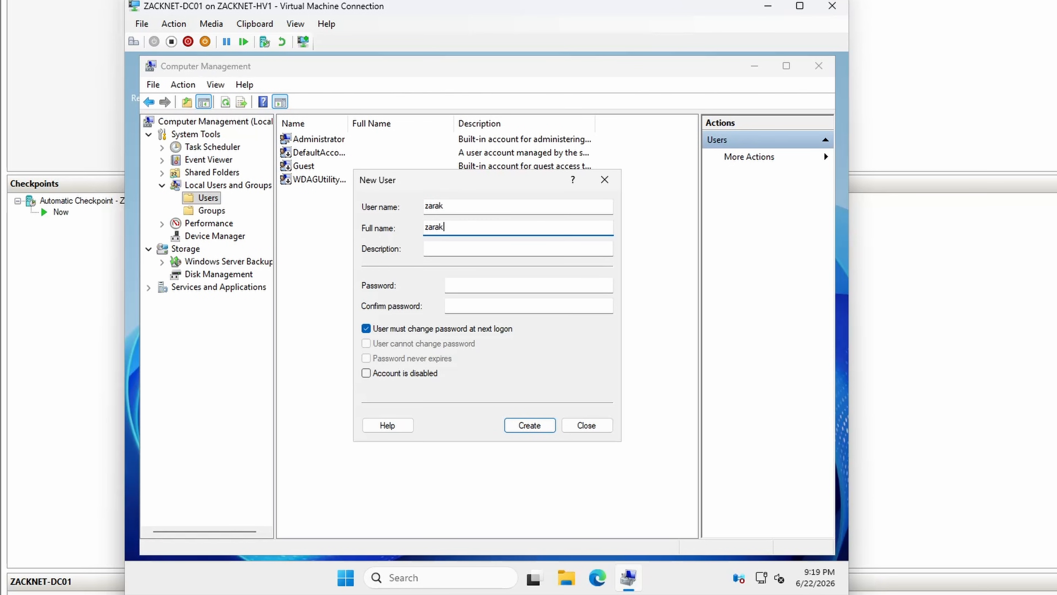
pyautogui.press('Tab')
pyautogui.write('zara')
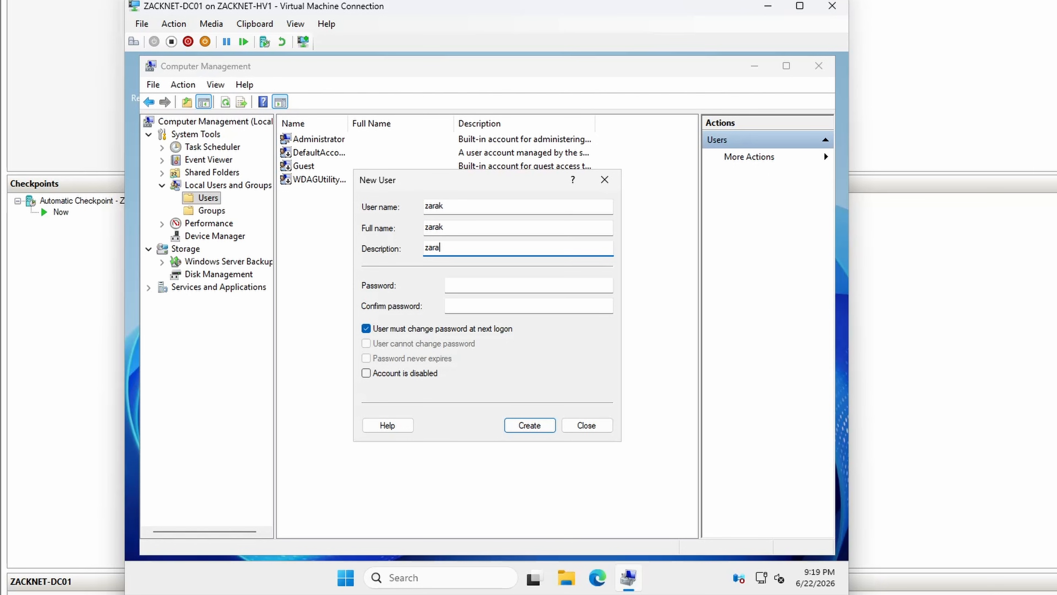
pyautogui.write('k')
pyautogui.press('Tab')
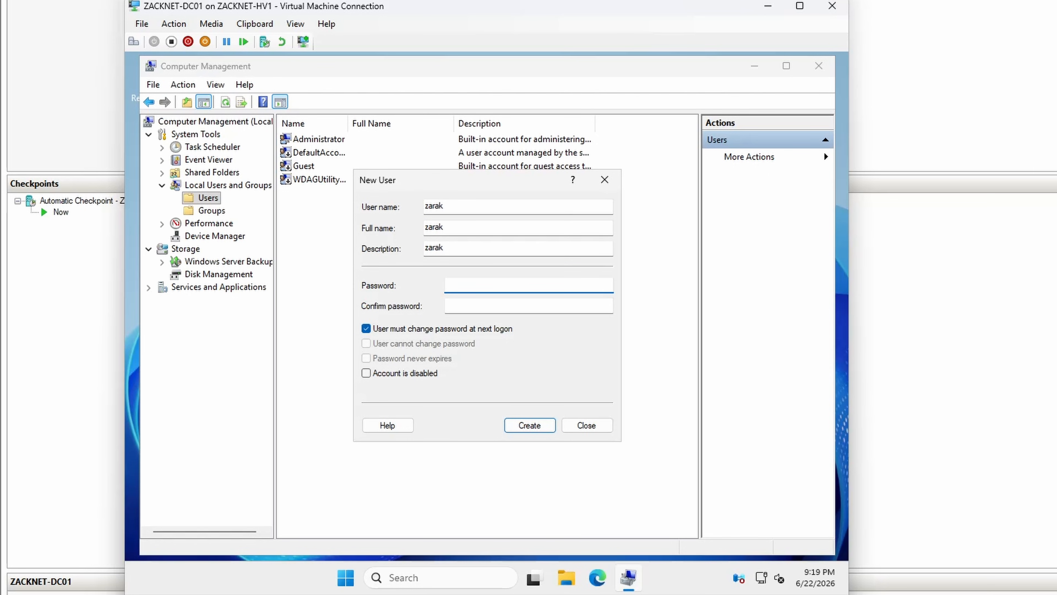
# Step: Enter and confirm the account password, replace the password change at next logon with Password never expires, and create the user
pyautogui.write('P@ssw0rd')
pyautogui.press('Tab')
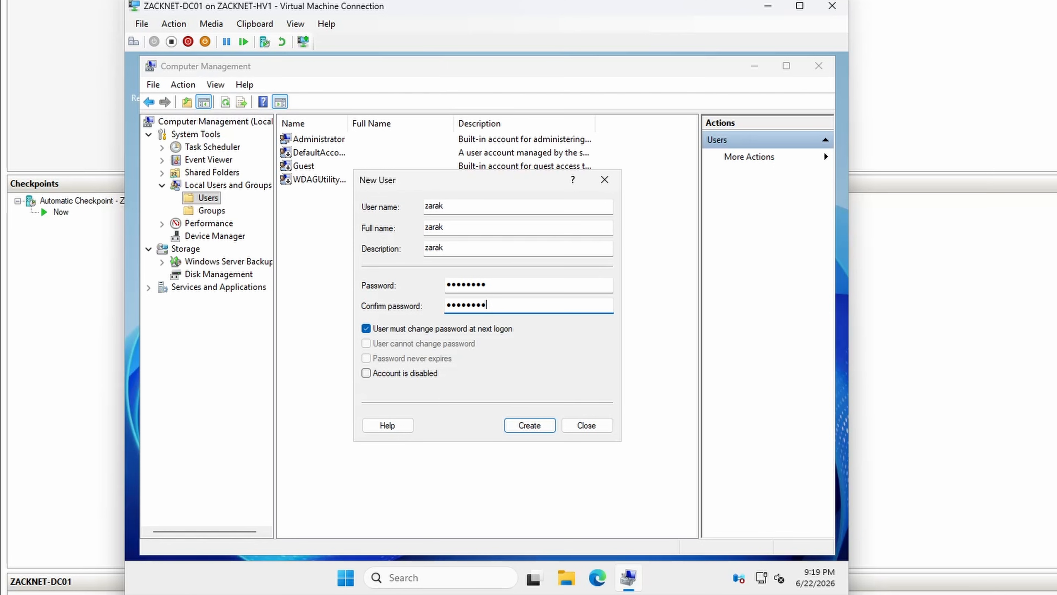
pyautogui.click(398, 329)
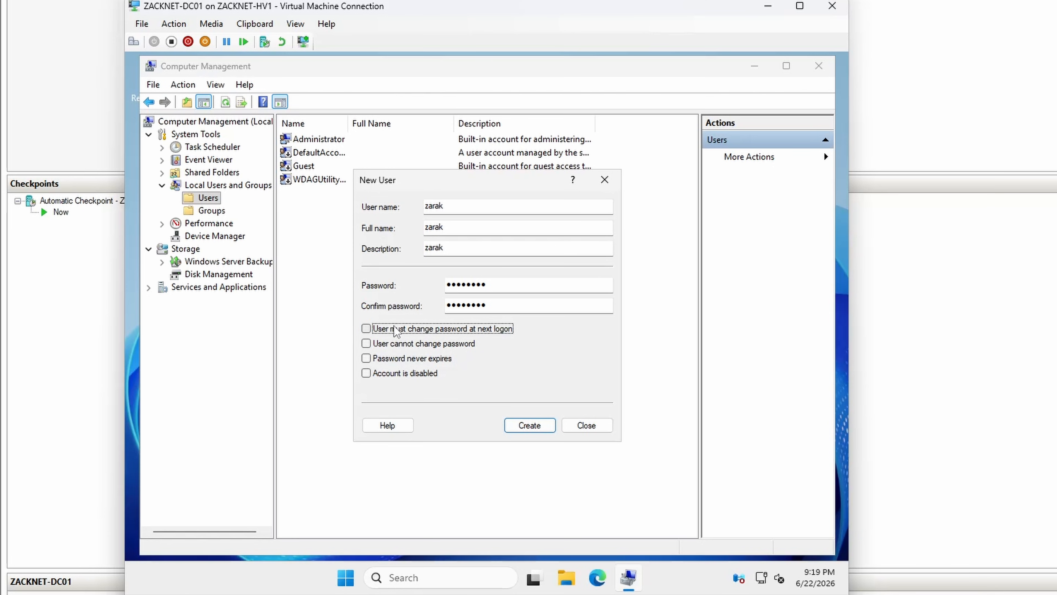
pyautogui.click(383, 360)
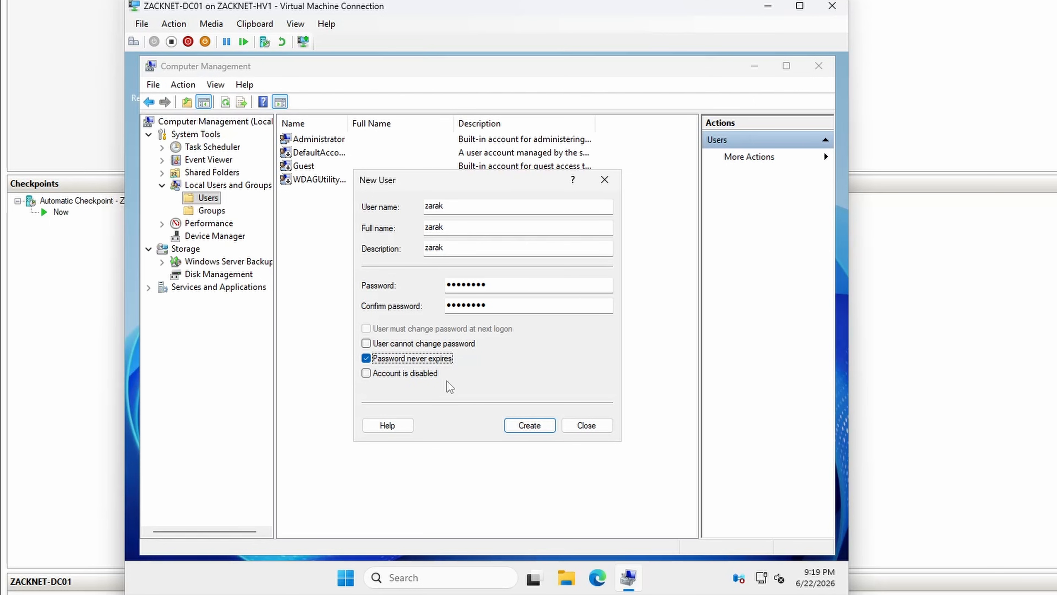
pyautogui.click(524, 425)
pyautogui.click(587, 425)
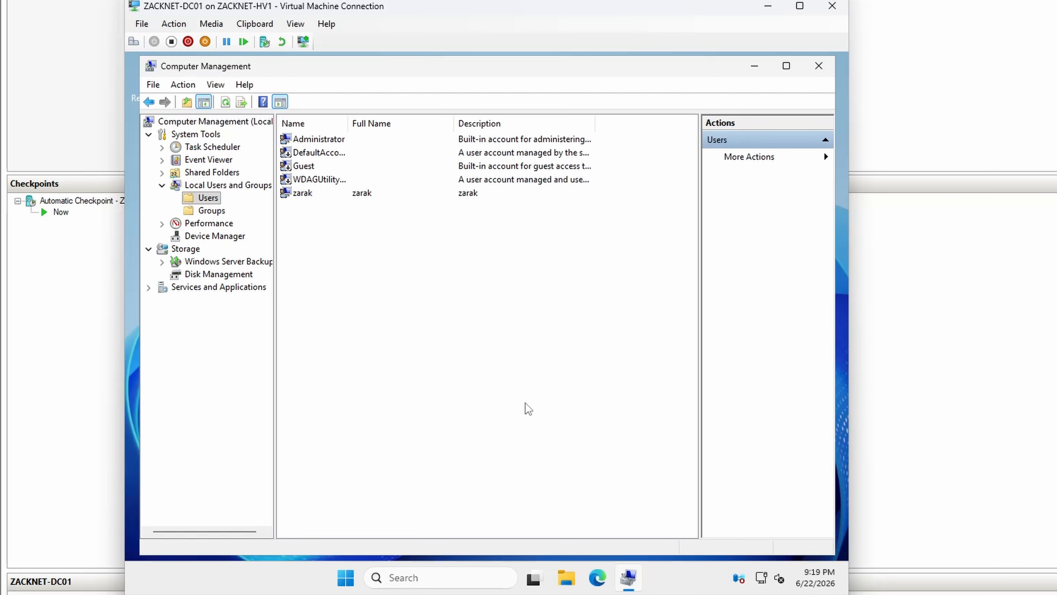
# Step: Add the newly created user to the local Administrators group and close Computer Management
pyautogui.click(211, 210)
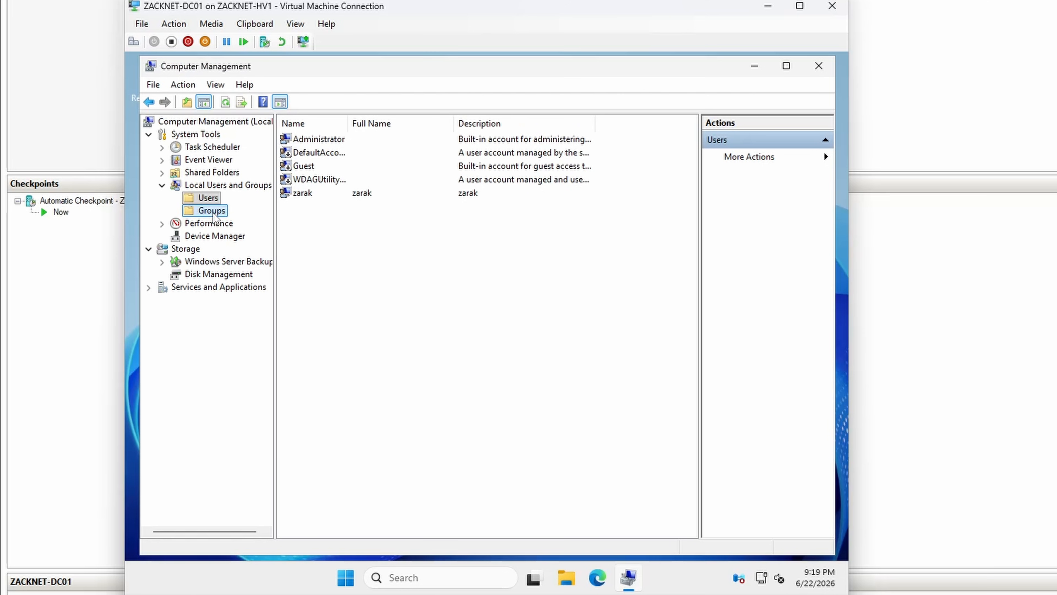
pyautogui.click(329, 153)
pyautogui.rightClick(336, 152)
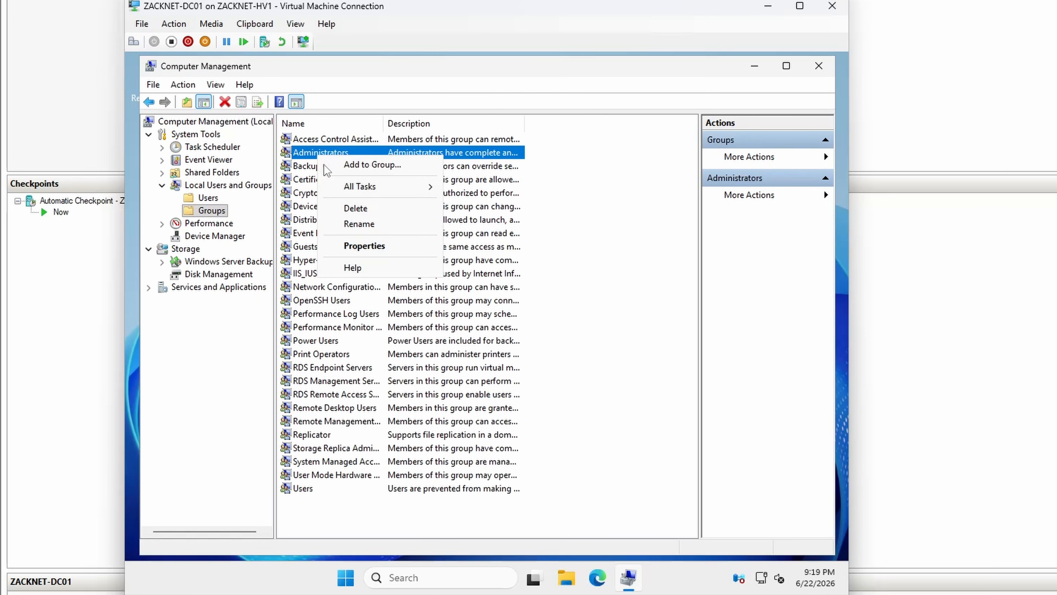
pyautogui.click(351, 245)
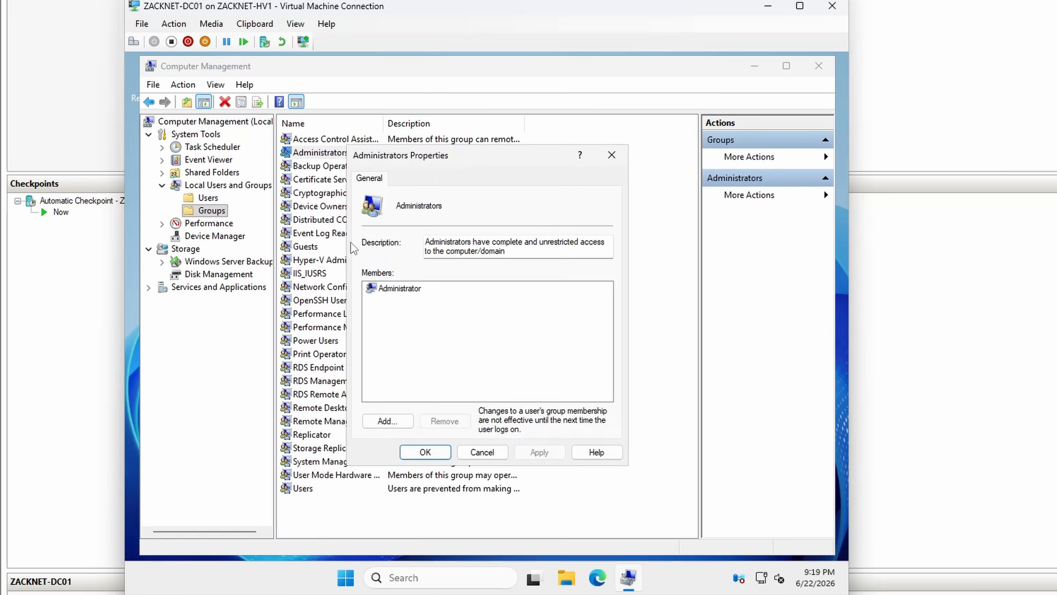
pyautogui.click(386, 421)
pyautogui.write('zara')
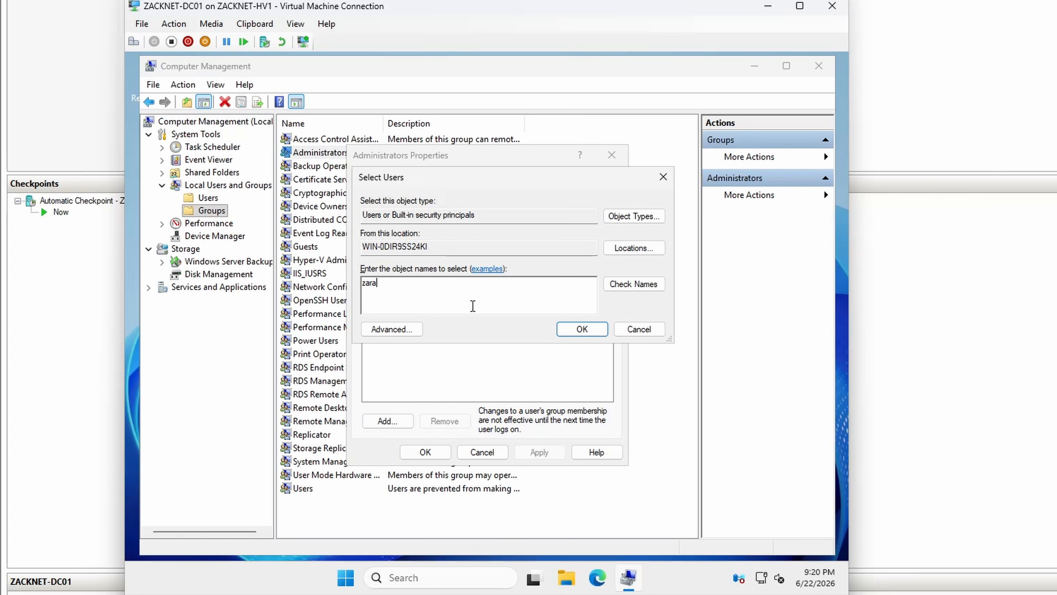
pyautogui.click(633, 284)
pyautogui.click(647, 403)
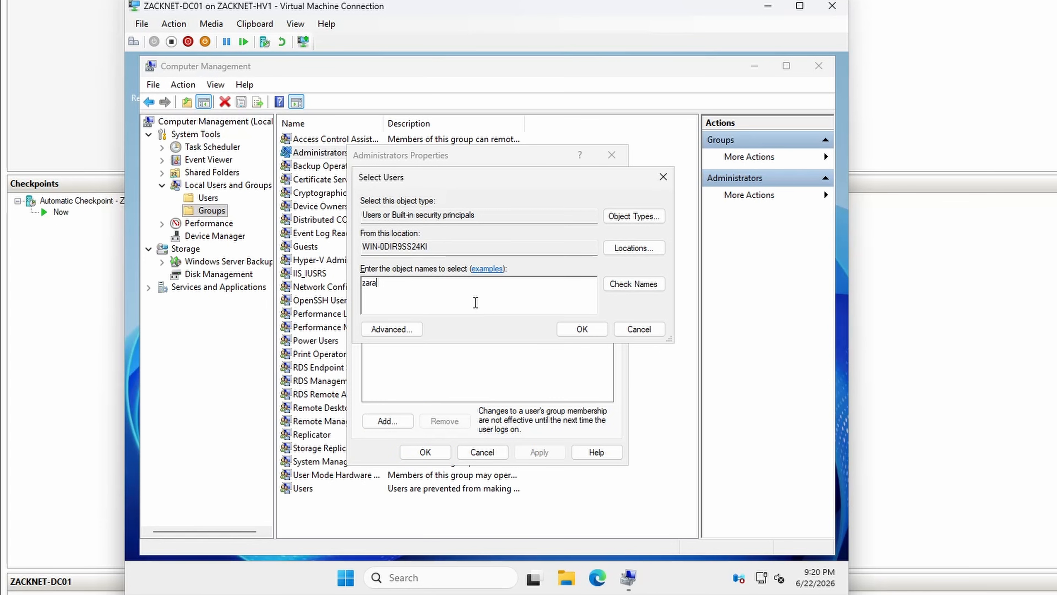
pyautogui.write('arak')
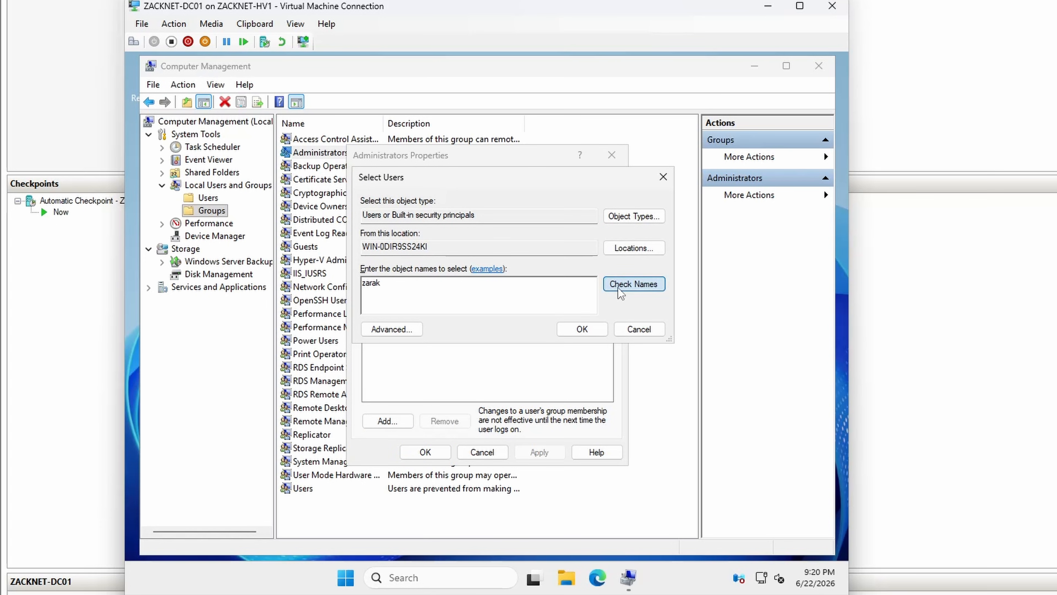
pyautogui.click(633, 284)
pyautogui.click(582, 329)
pyautogui.click(539, 452)
pyautogui.click(425, 452)
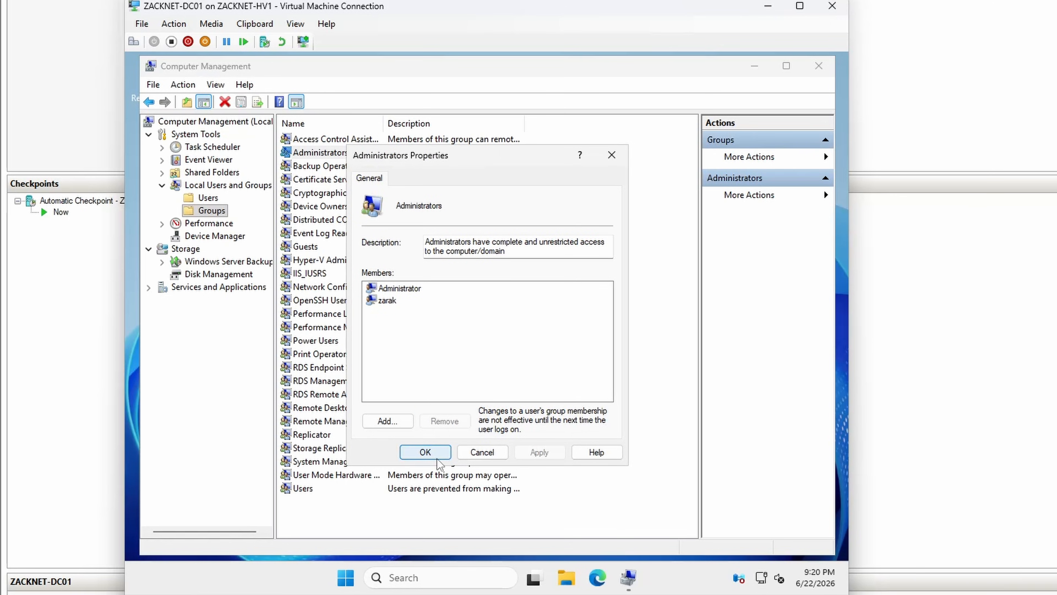
pyautogui.click(819, 66)
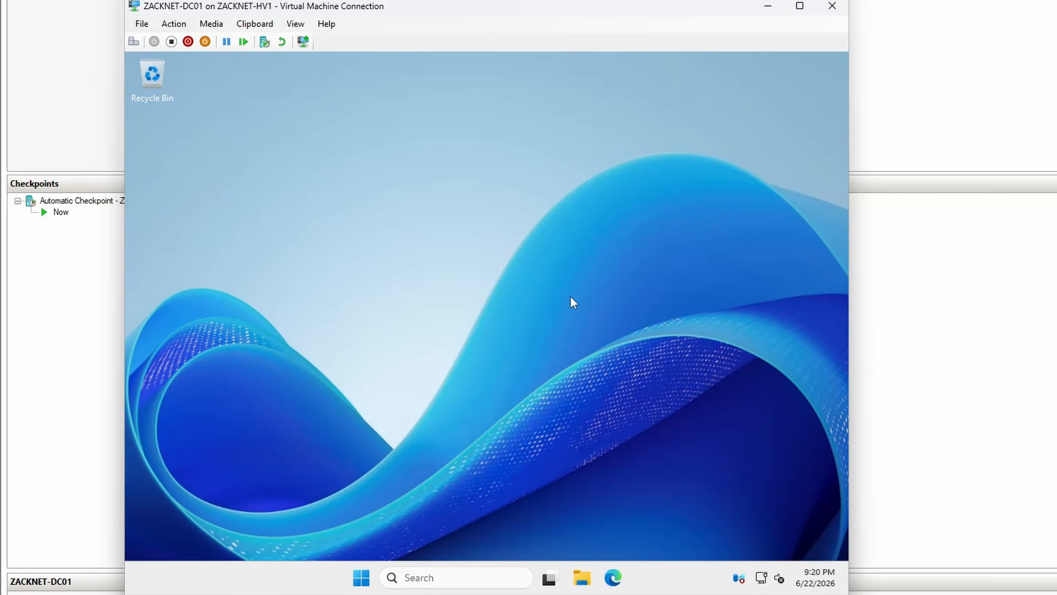
# Step: Install all available updates in Windows Update and close Settings
pyautogui.click(462, 571)
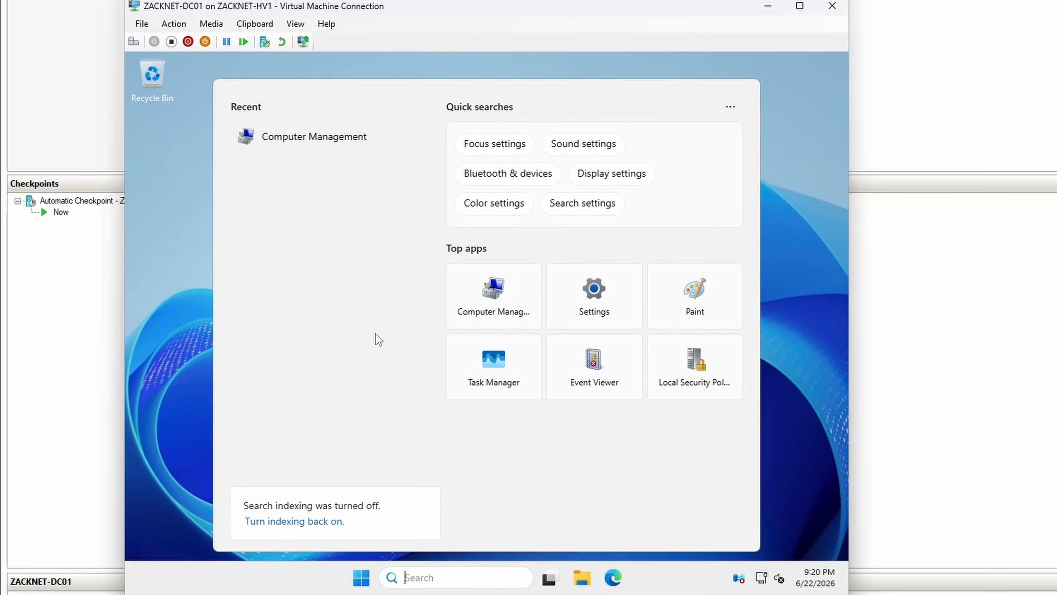
pyautogui.write('update')
pyautogui.press('Return')
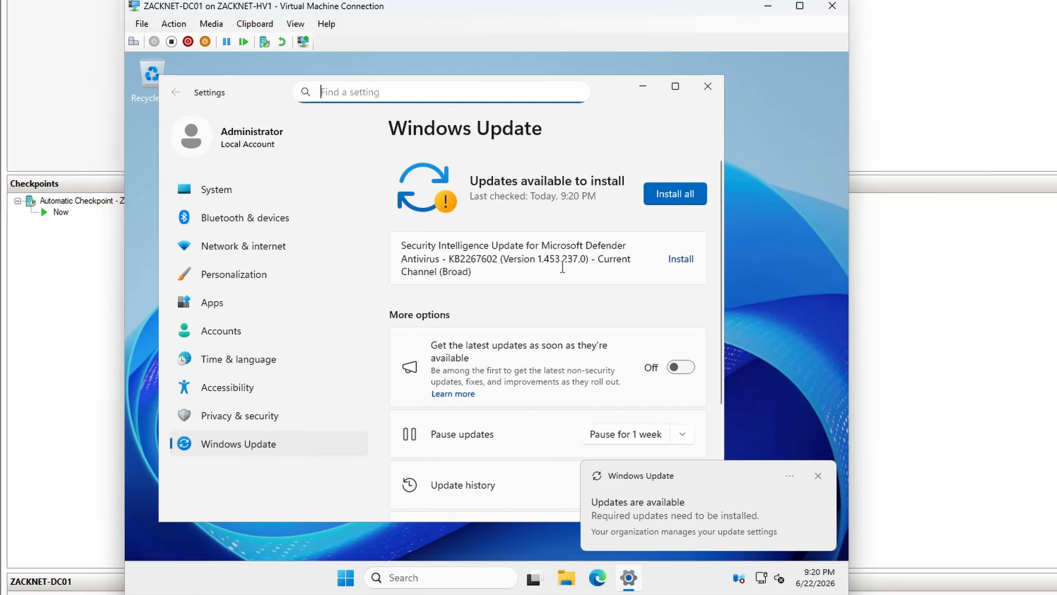
pyautogui.click(663, 200)
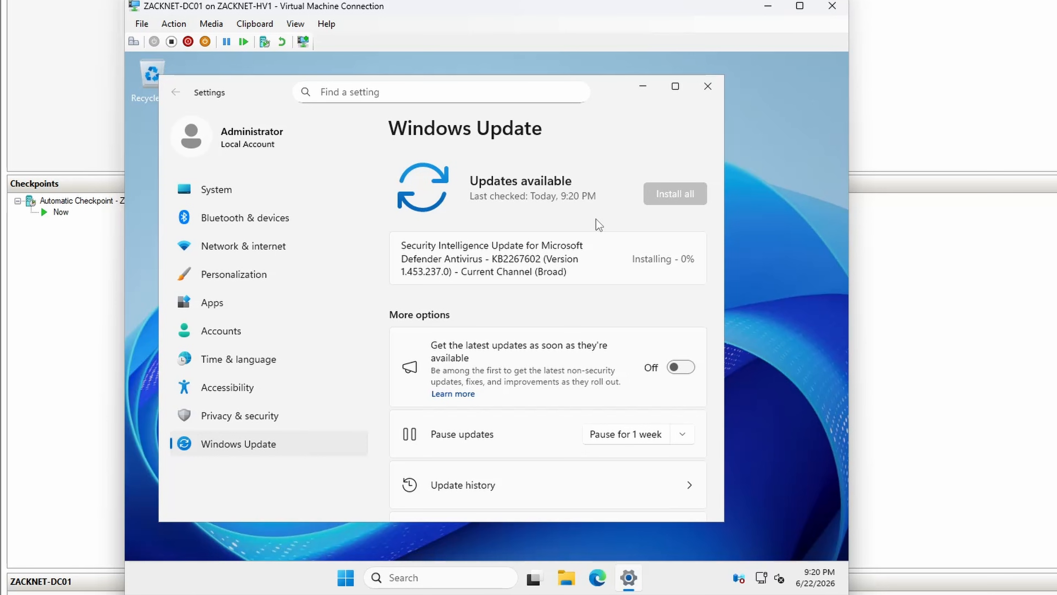
pyautogui.click(708, 94)
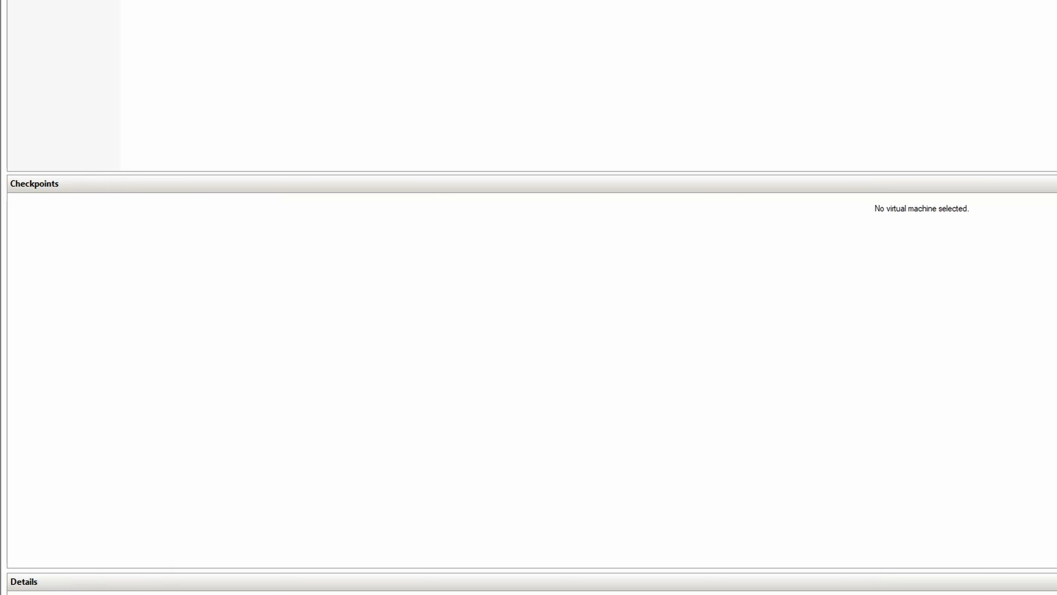
# Step: Remove the WAN network adapter from the ZACKNET-DC01 virtual machine's settings in Hyper-V Manager, accepting the connectivity disruption
pyautogui.rightClick(139, 45)
pyautogui.click(156, 66)
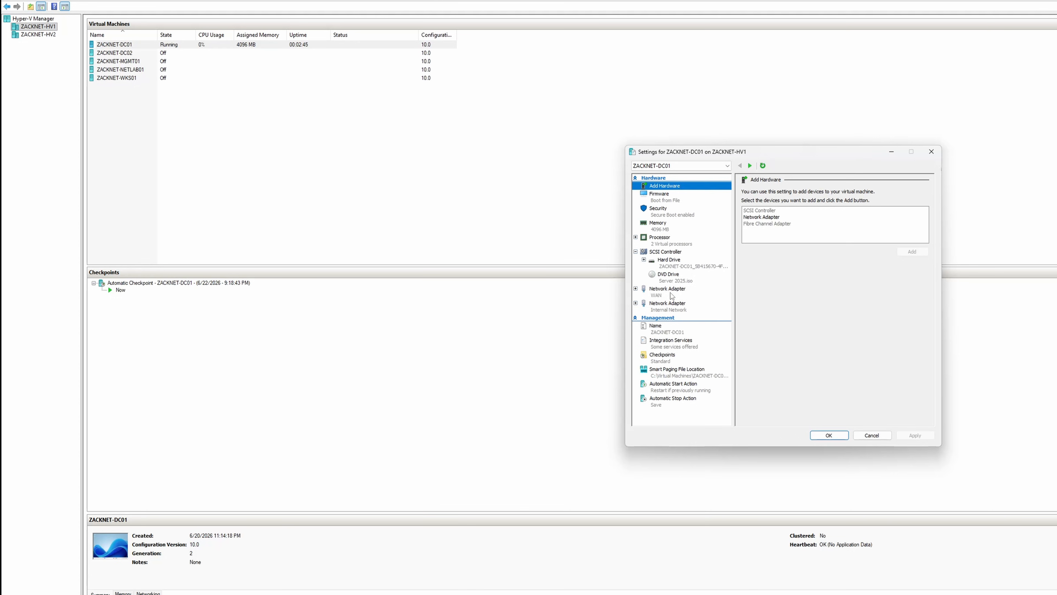
pyautogui.click(672, 294)
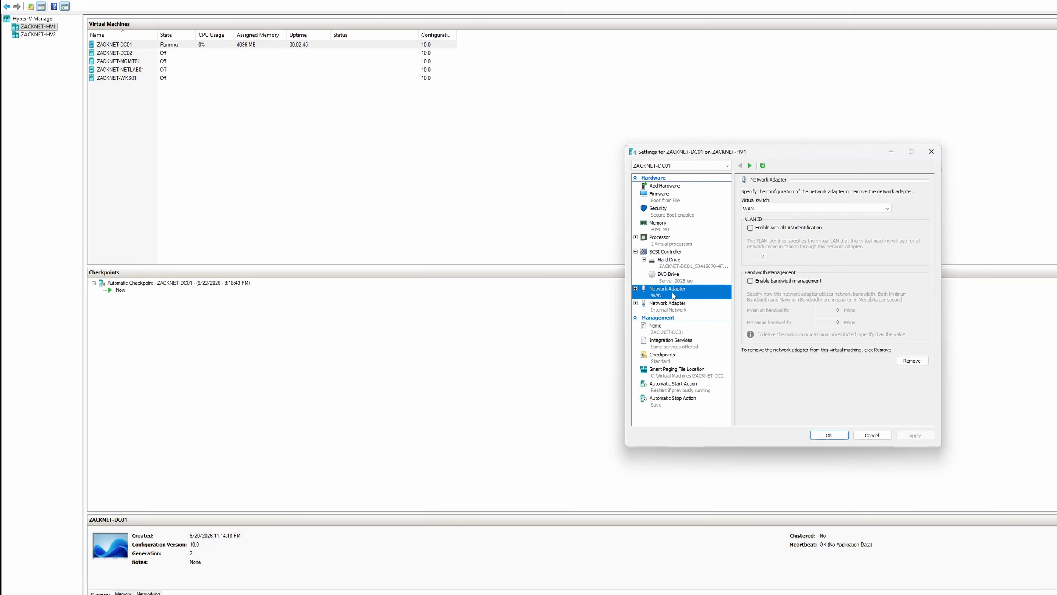
pyautogui.click(904, 361)
pyautogui.click(910, 434)
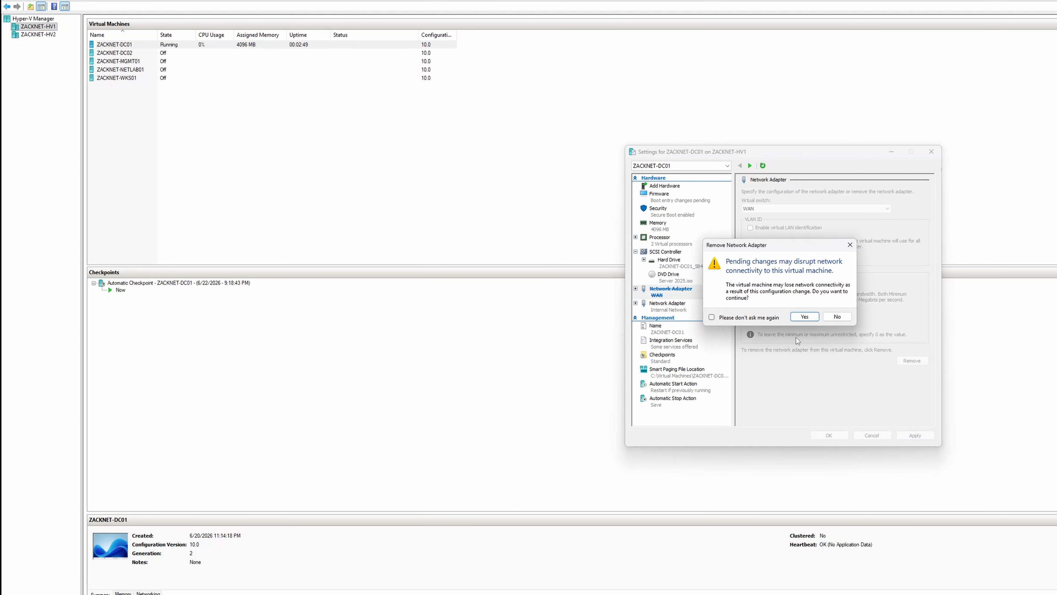
pyautogui.click(805, 319)
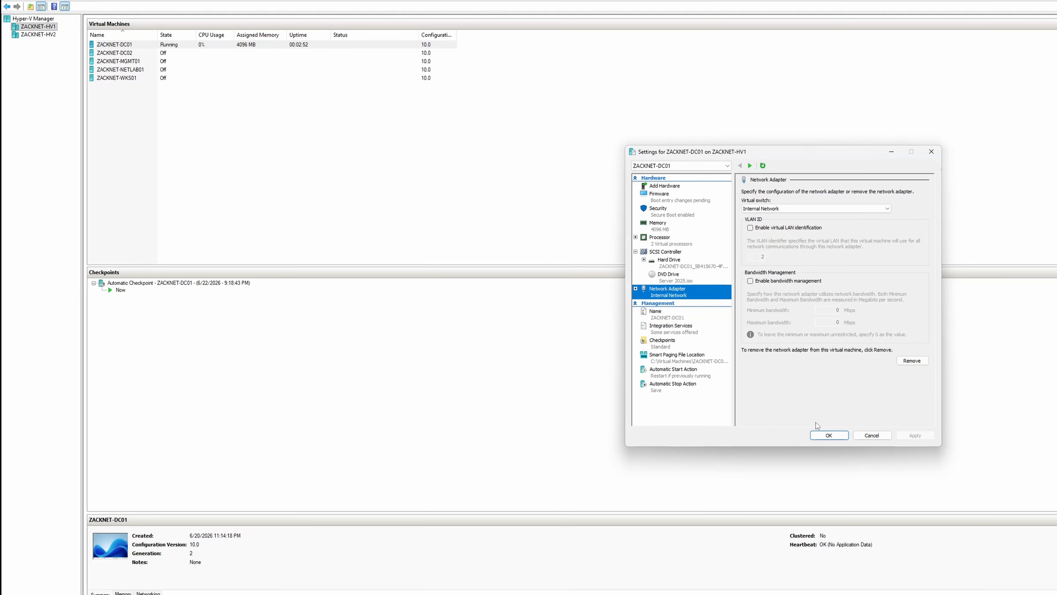
pyautogui.click(828, 435)
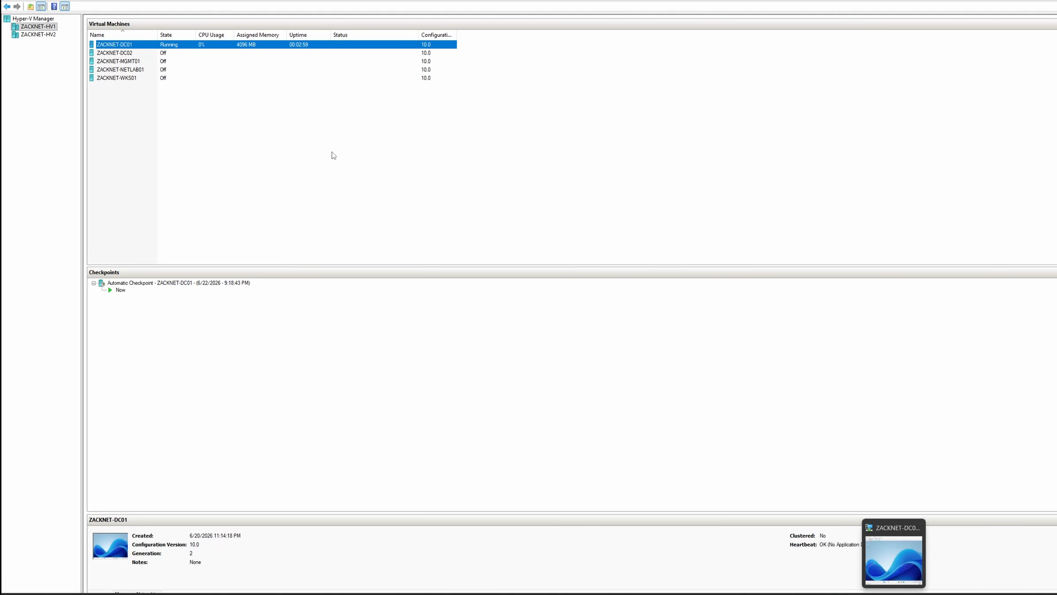
# Step: Connect to the ZACKNET-DC01 virtual machine again from Hyper-V Manager
pyautogui.click(188, 115)
pyautogui.rightClick(168, 44)
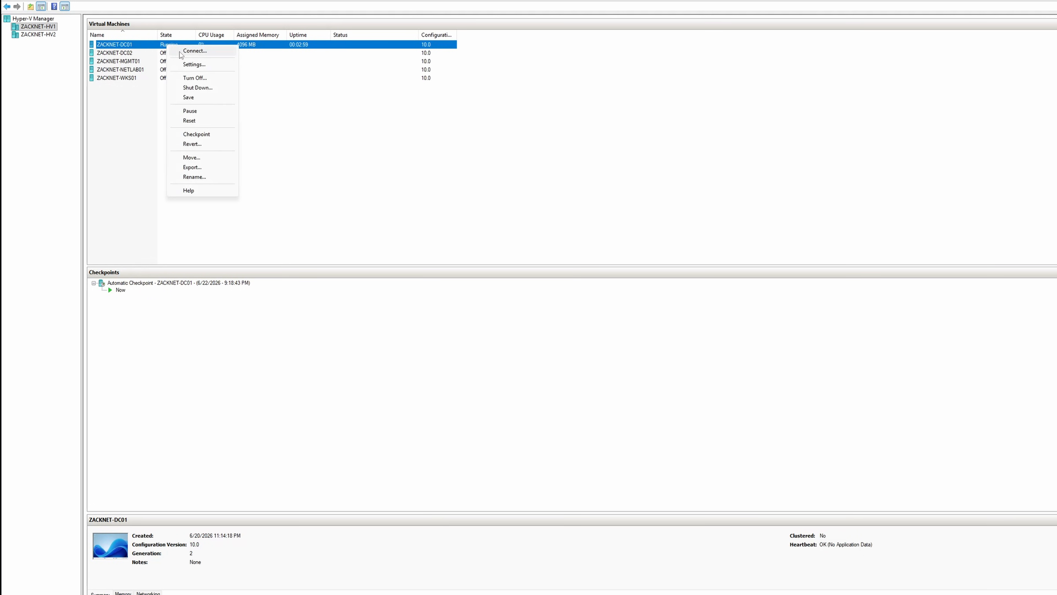
pyautogui.click(194, 51)
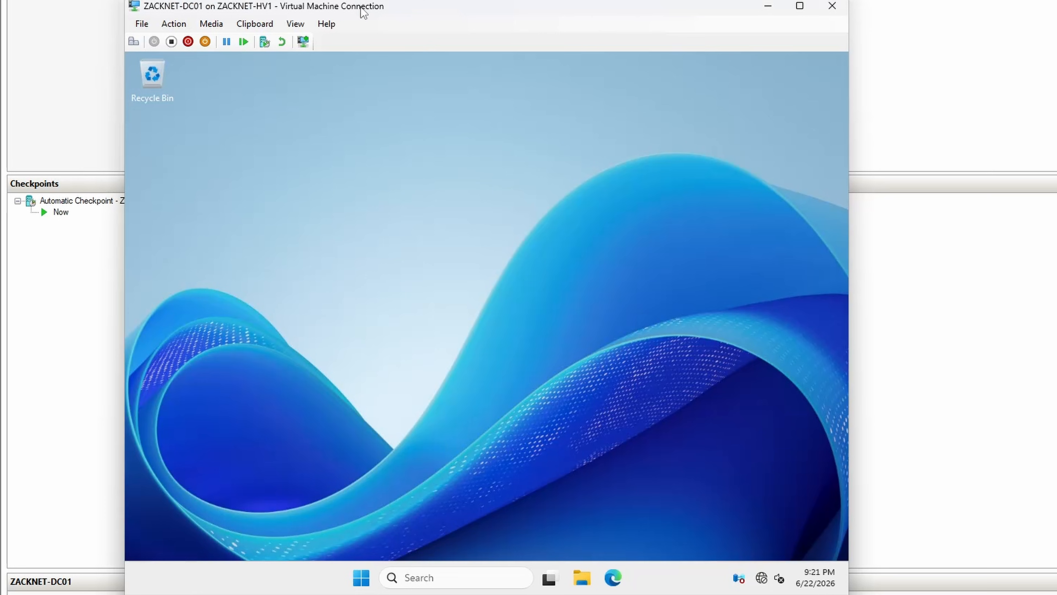
# Step: Check which network adapters remain in the virtual machine's Network Connections, then close the window
pyautogui.click(475, 581)
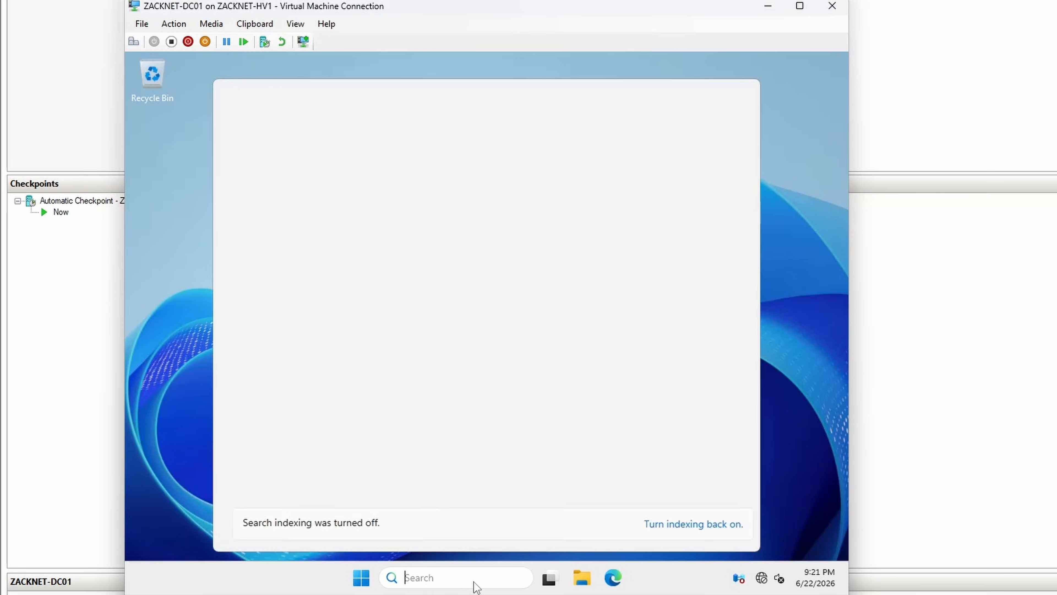
pyautogui.write('network')
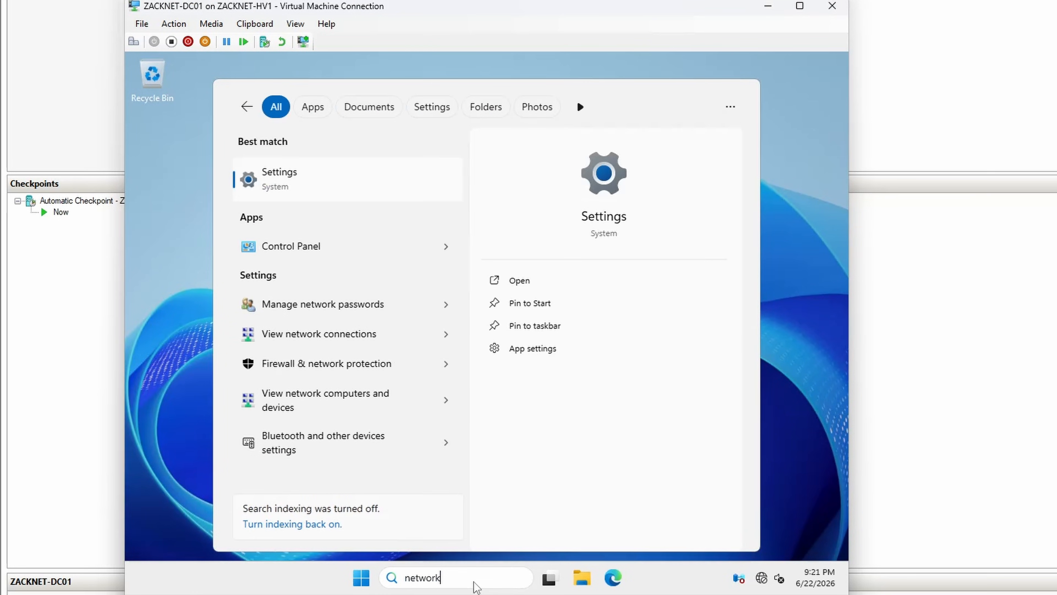
pyautogui.click(335, 346)
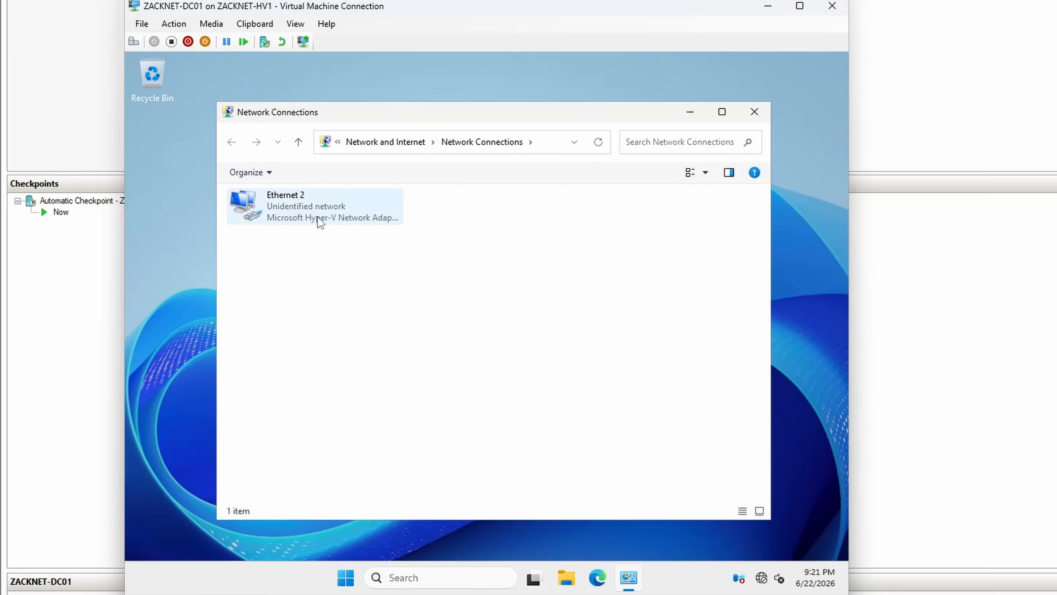
pyautogui.click(748, 115)
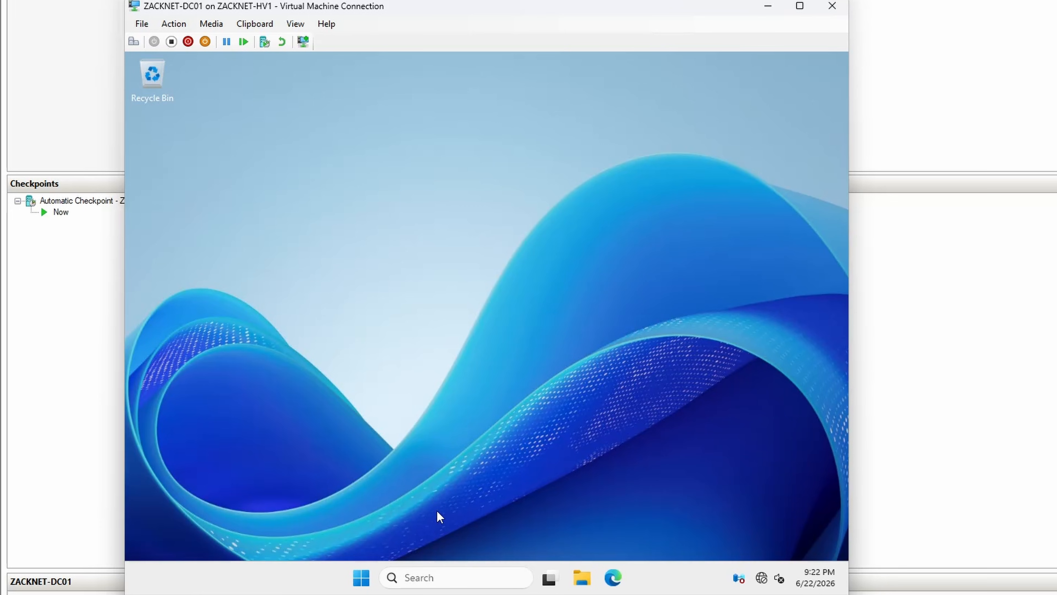
# Step: Open Server Manager in the virtual machine, dismiss the Windows Admin Center notice and show the Local Server properties
pyautogui.click(435, 579)
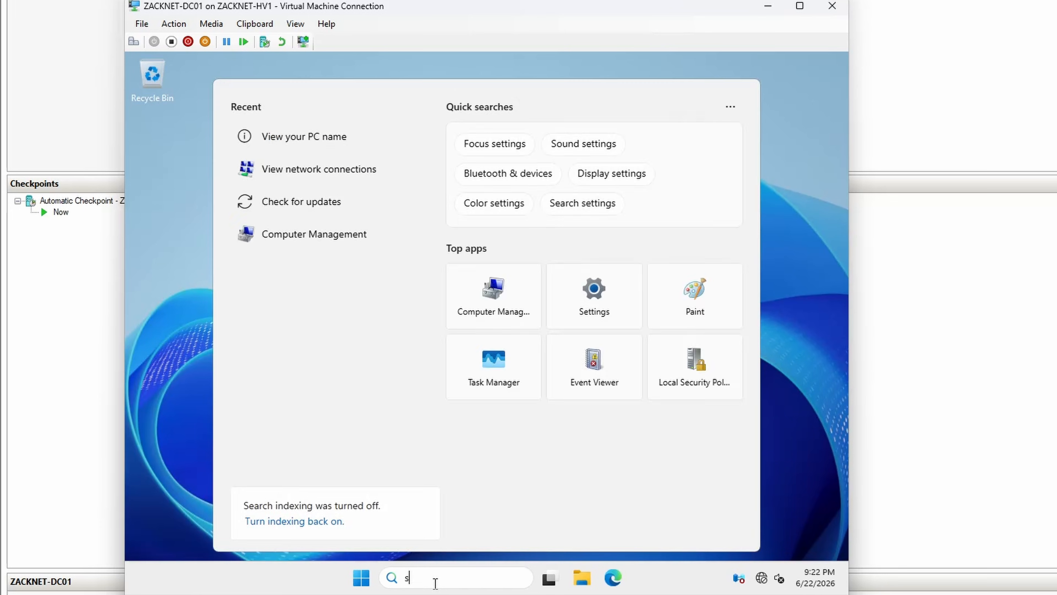
pyautogui.write('server')
pyautogui.click(329, 200)
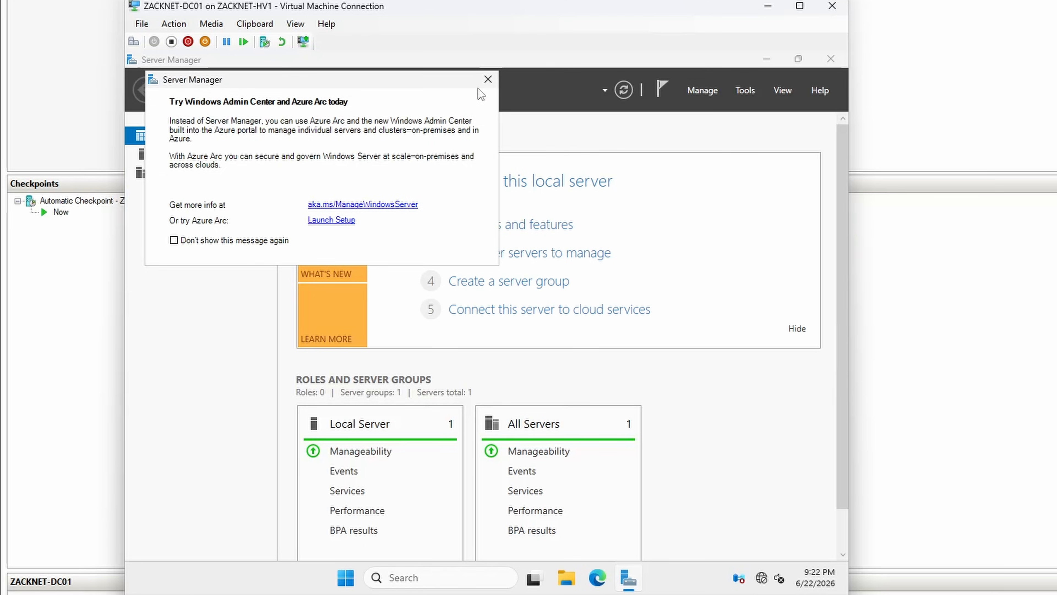
pyautogui.click(483, 79)
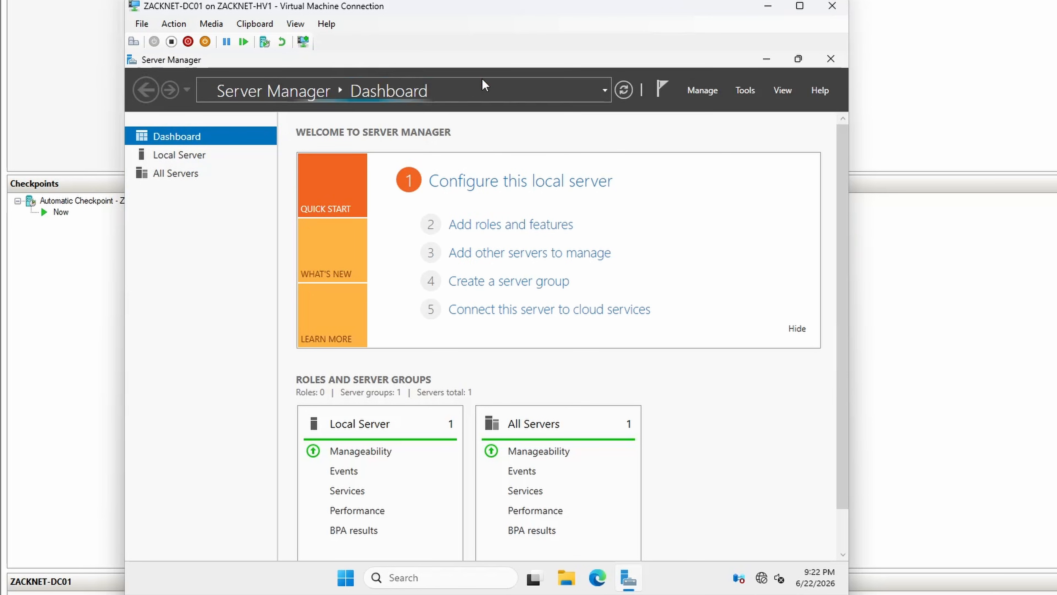
pyautogui.click(189, 157)
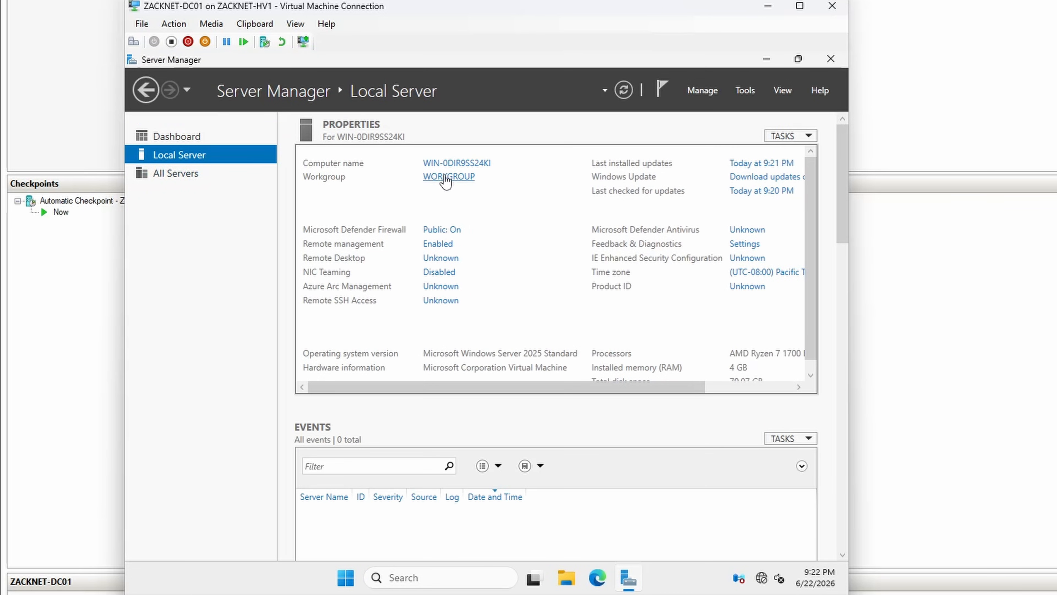
# Step: Rename the computer to ZACKNET-DC01, keeping it in its workgroup, and restart the server
pyautogui.click(449, 176)
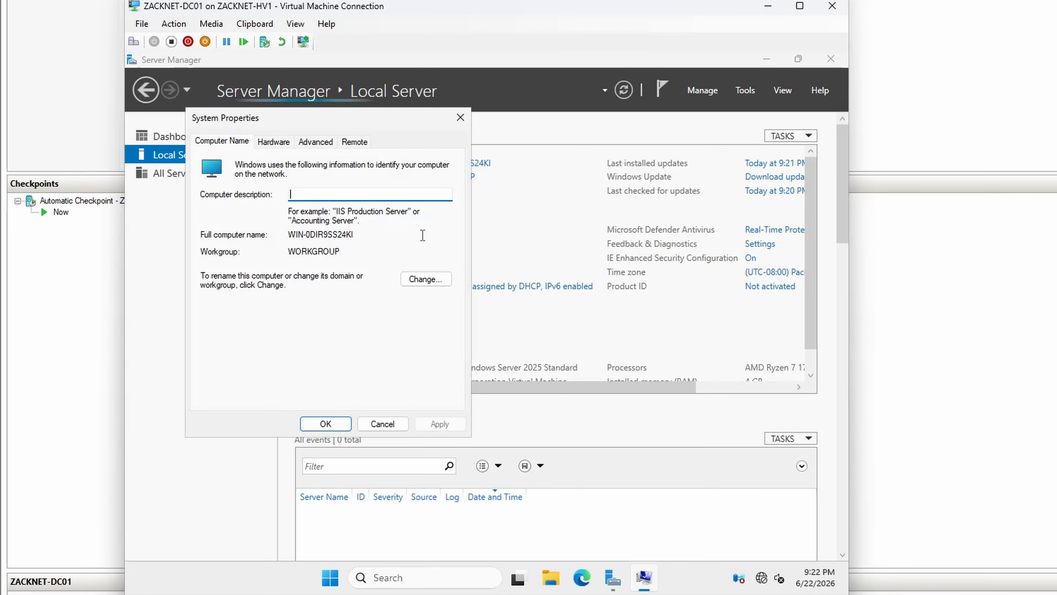
pyautogui.click(424, 278)
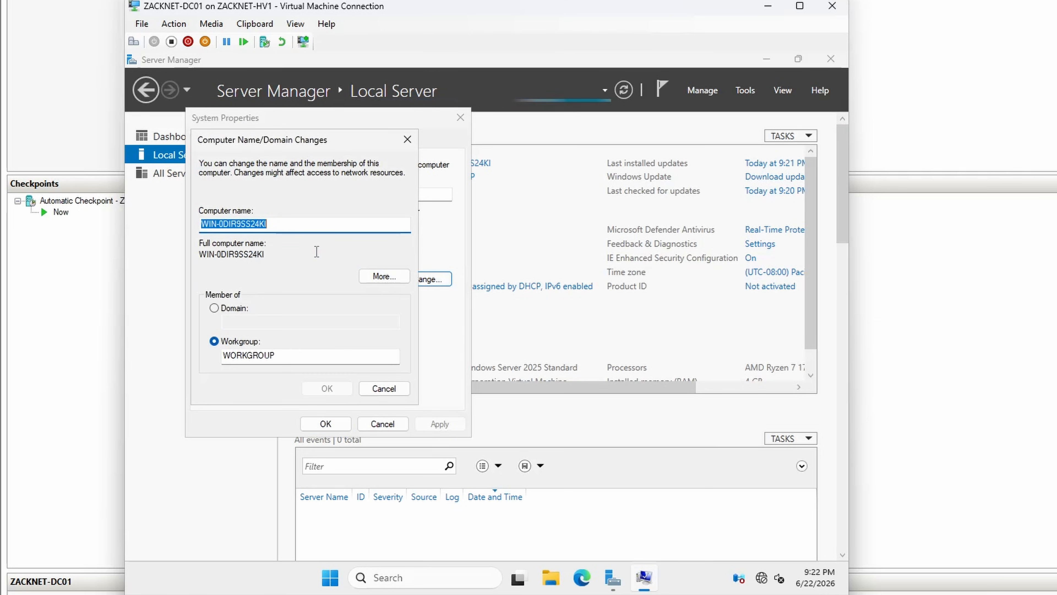
pyautogui.write('Z')
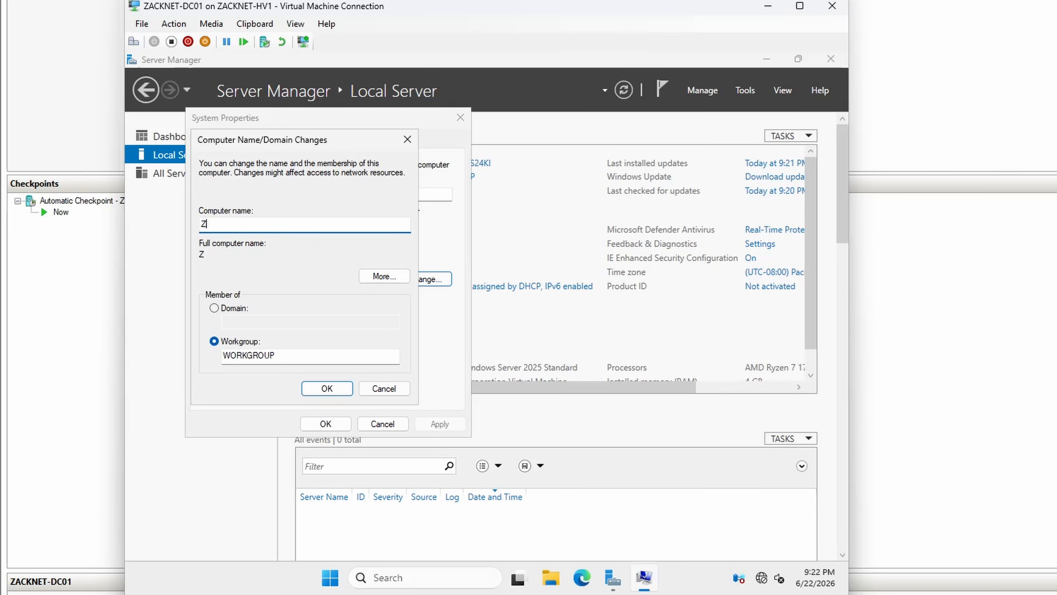
pyautogui.write('ACKNET-DC01')
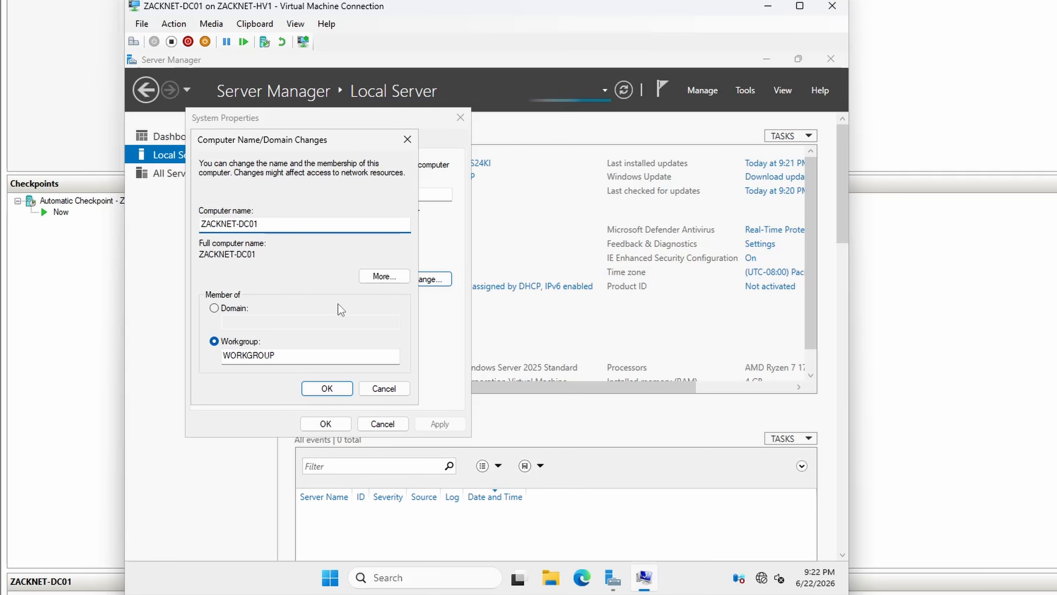
pyautogui.click(322, 393)
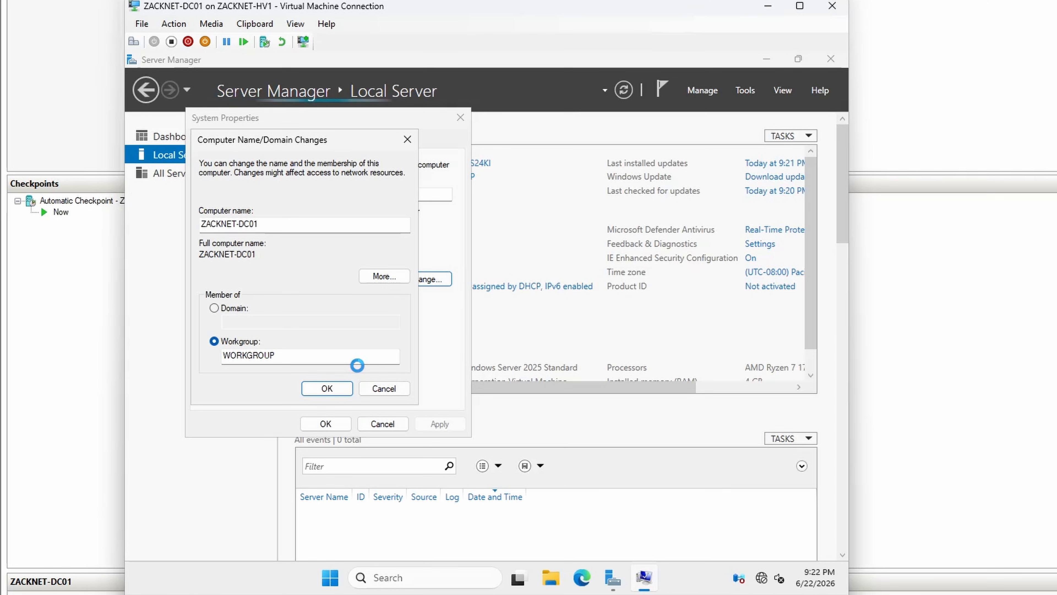
pyautogui.click(582, 331)
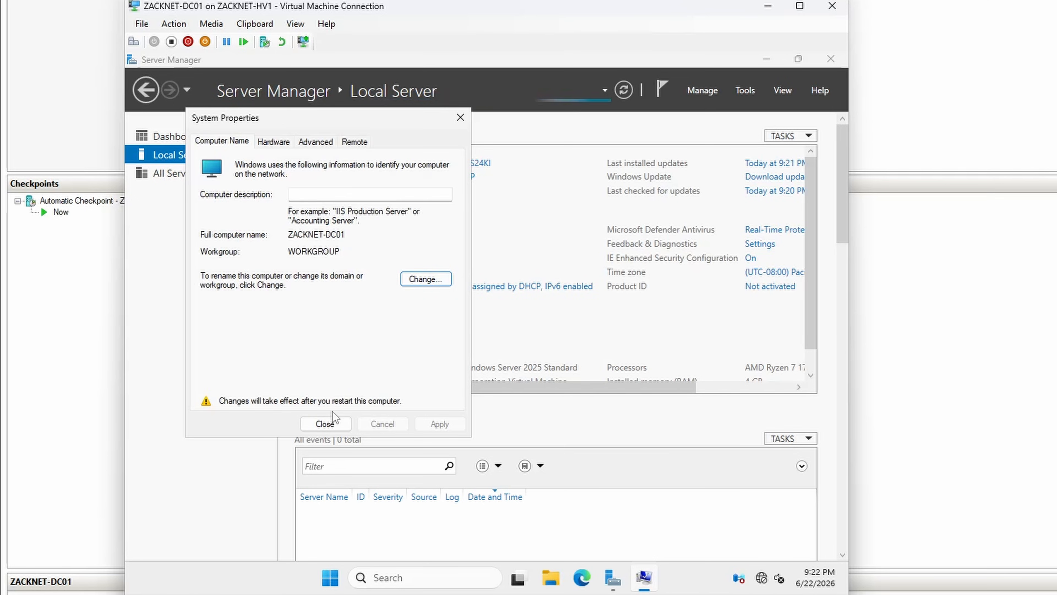
pyautogui.click(331, 422)
pyautogui.click(480, 330)
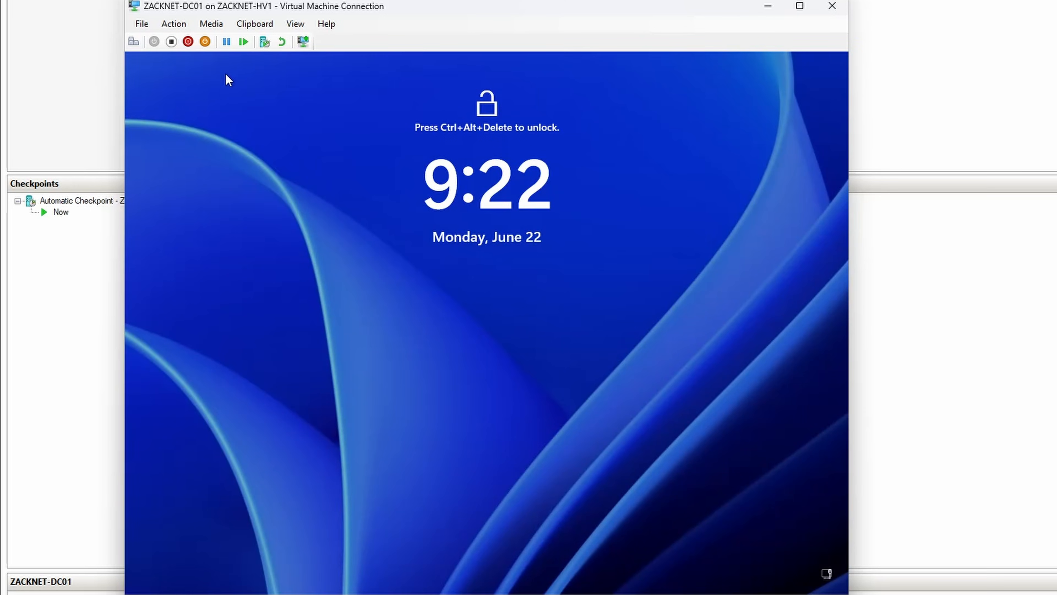
# Step: Unlock the server, sign in to the new local administrator account with its password and accept sending optional diagnostic data
pyautogui.click(173, 24)
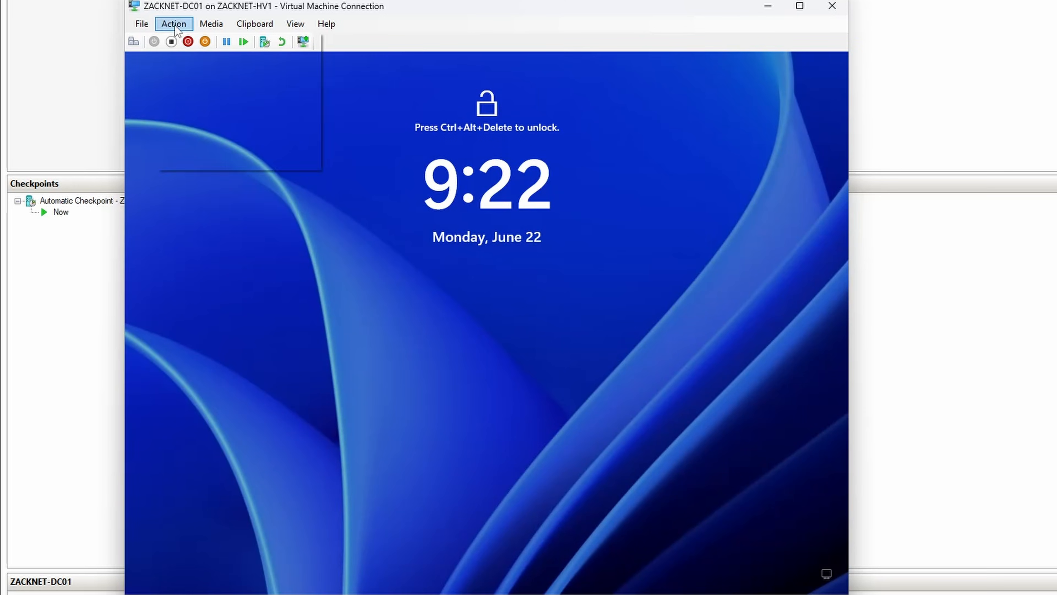
pyautogui.click(181, 35)
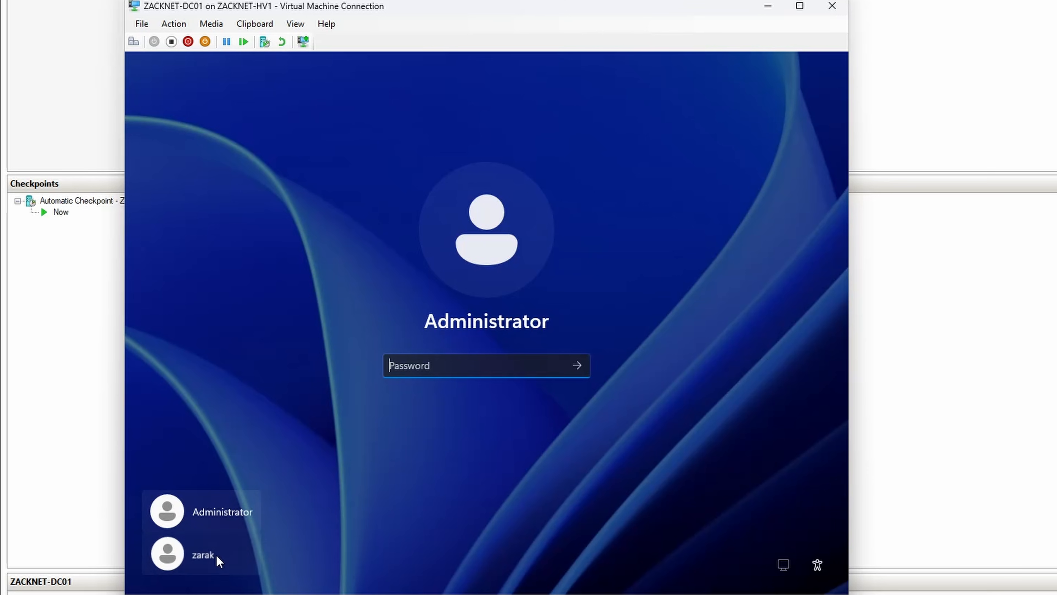
pyautogui.click(217, 555)
pyautogui.write('********')
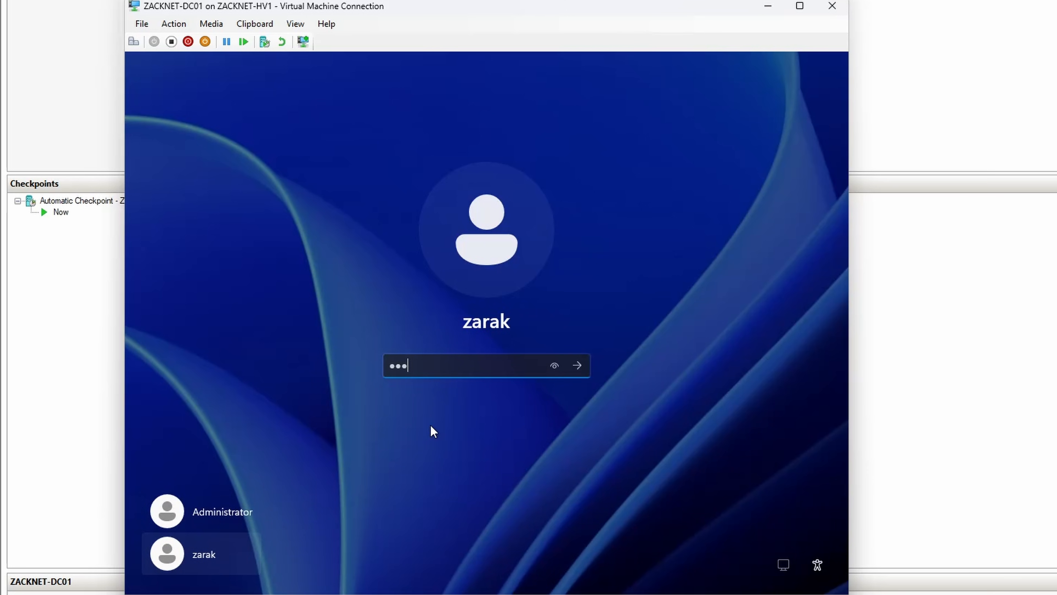
pyautogui.press('Return')
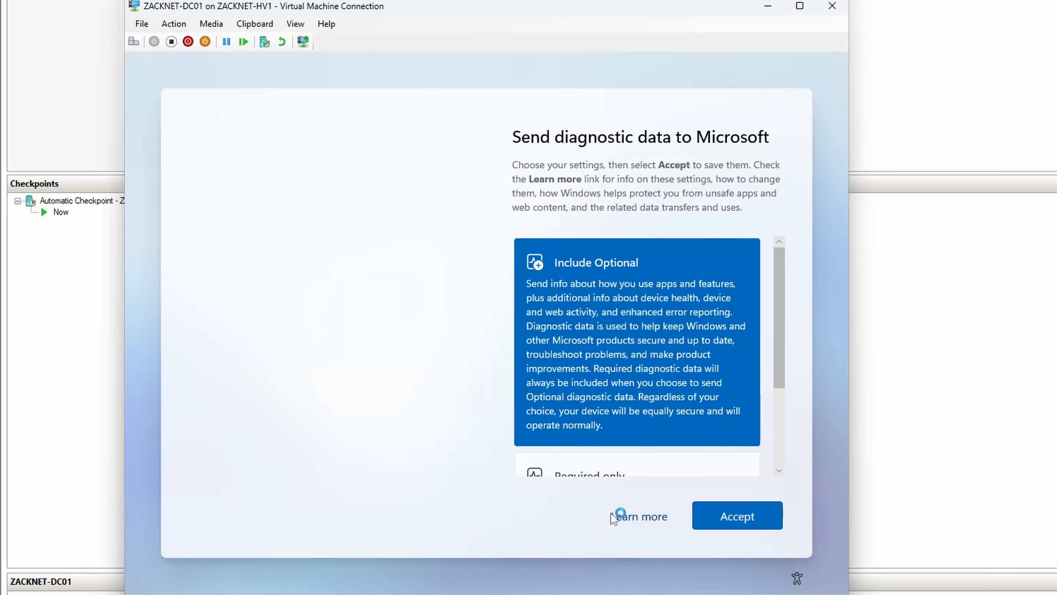
pyautogui.click(713, 518)
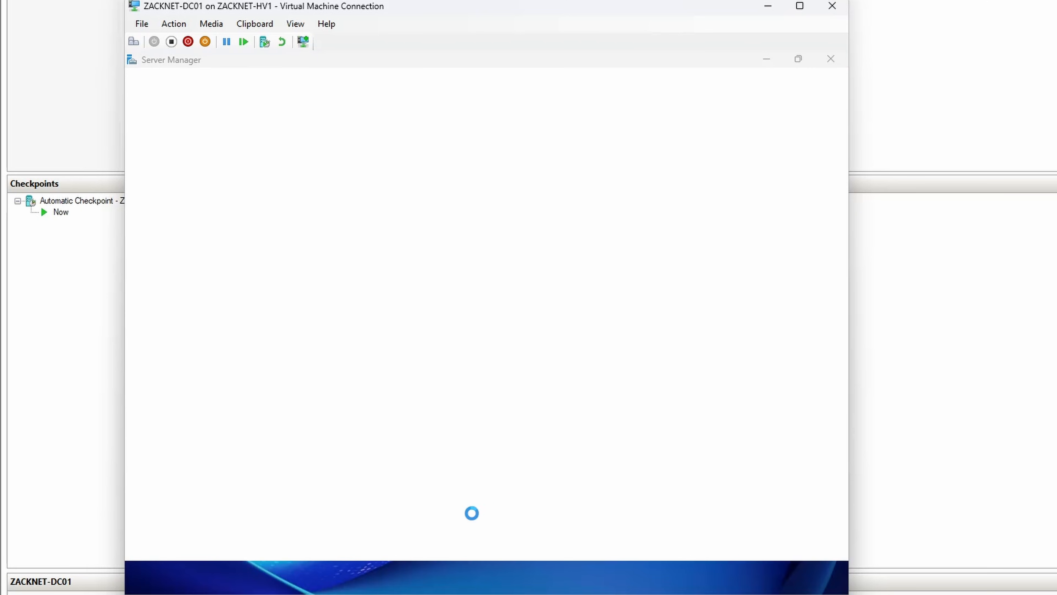
# Step: Open Computer Management and display the Users folder under Local Users and Groups
pyautogui.click(437, 580)
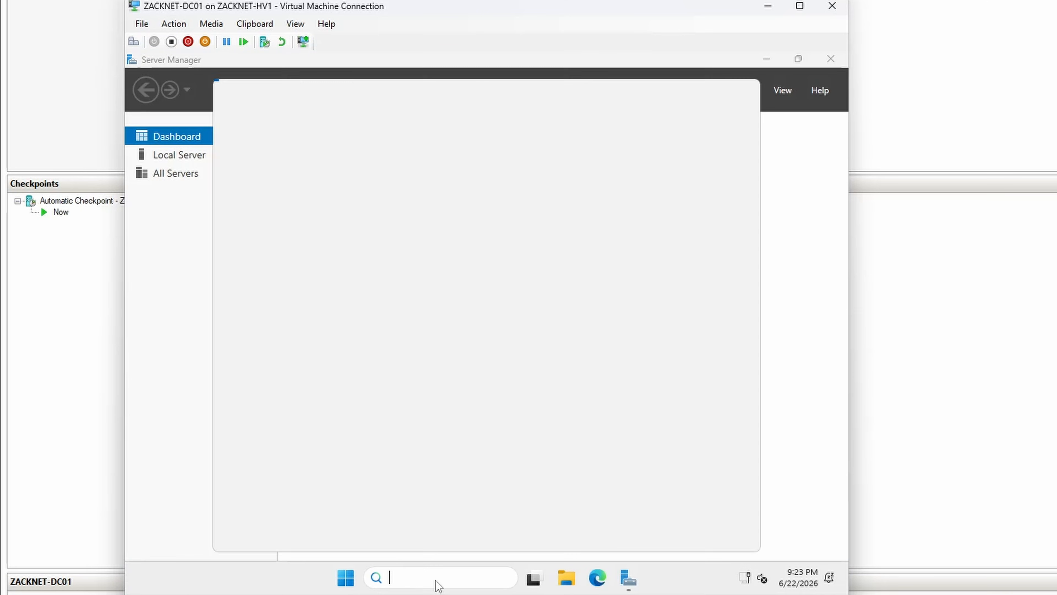
pyautogui.write('computer ')
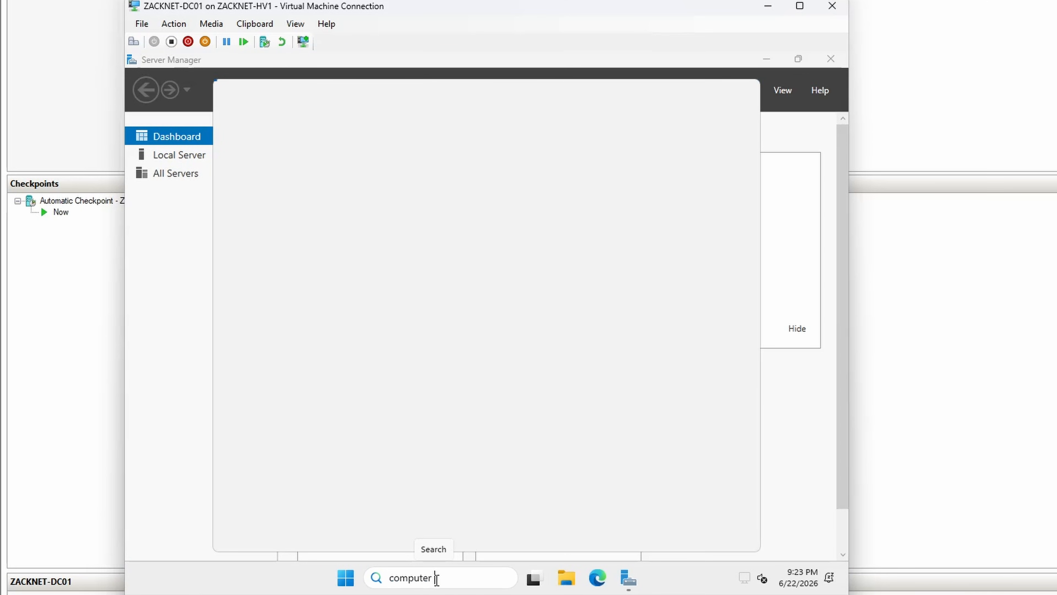
pyautogui.write('mana')
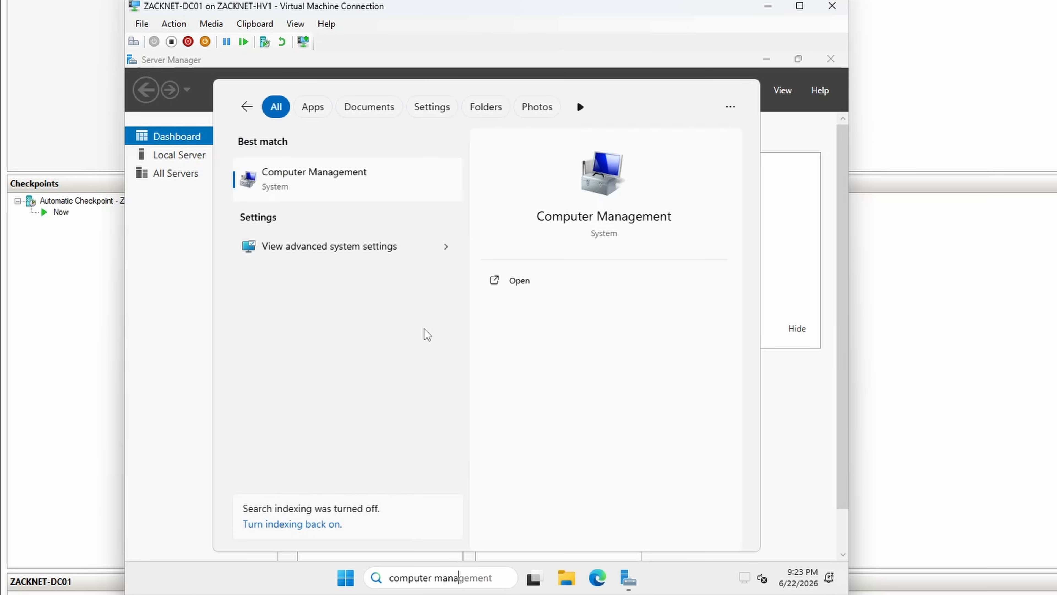
pyautogui.click(310, 185)
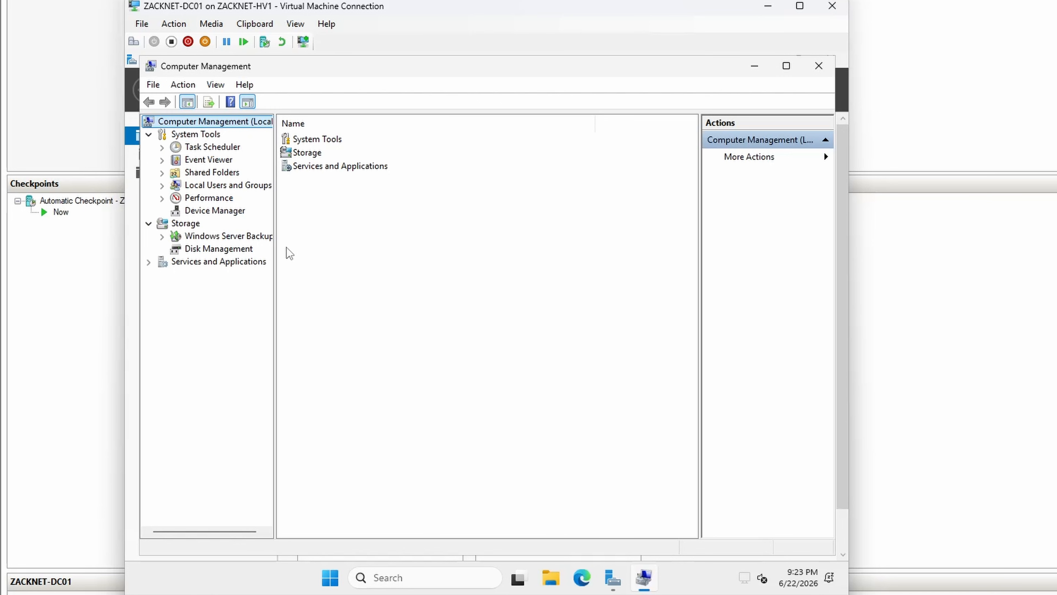
pyautogui.click(248, 185)
pyautogui.doubleClick(313, 138)
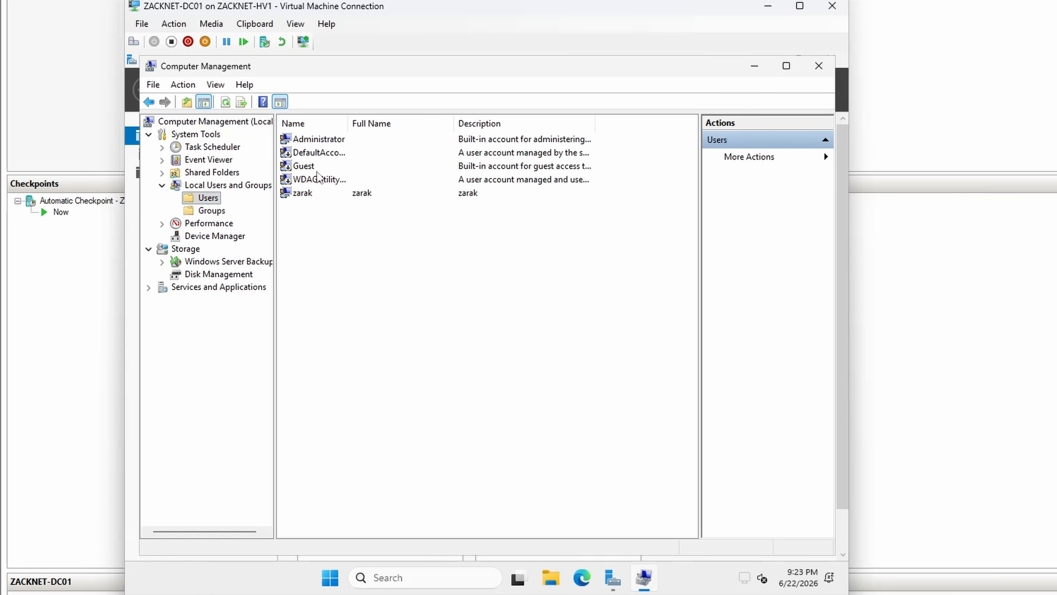
# Step: Disable the built-in Administrator account in its properties and apply the change
pyautogui.click(307, 141)
pyautogui.rightClick(307, 146)
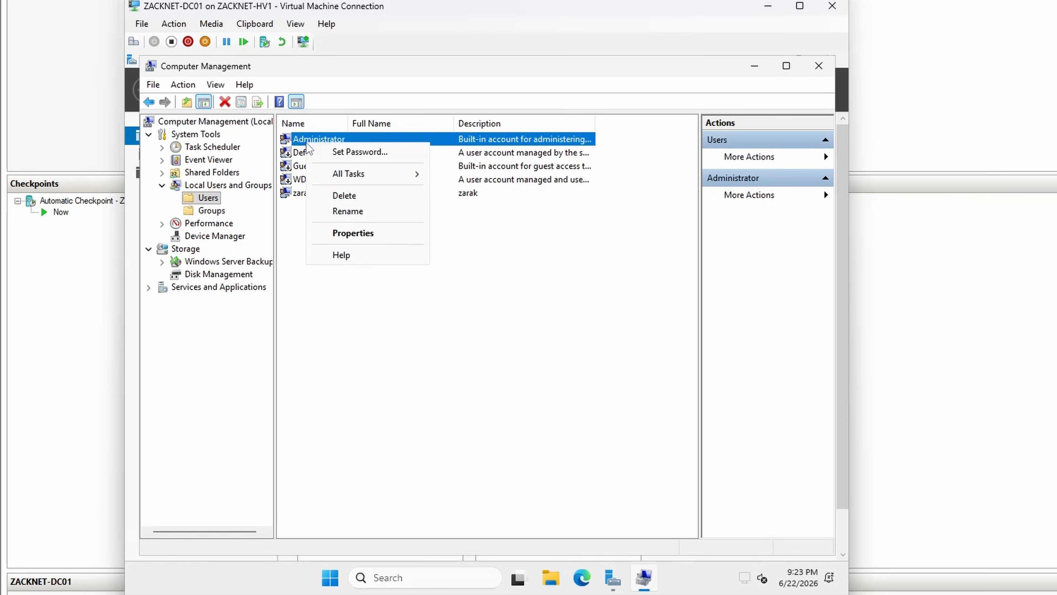
pyautogui.click(335, 232)
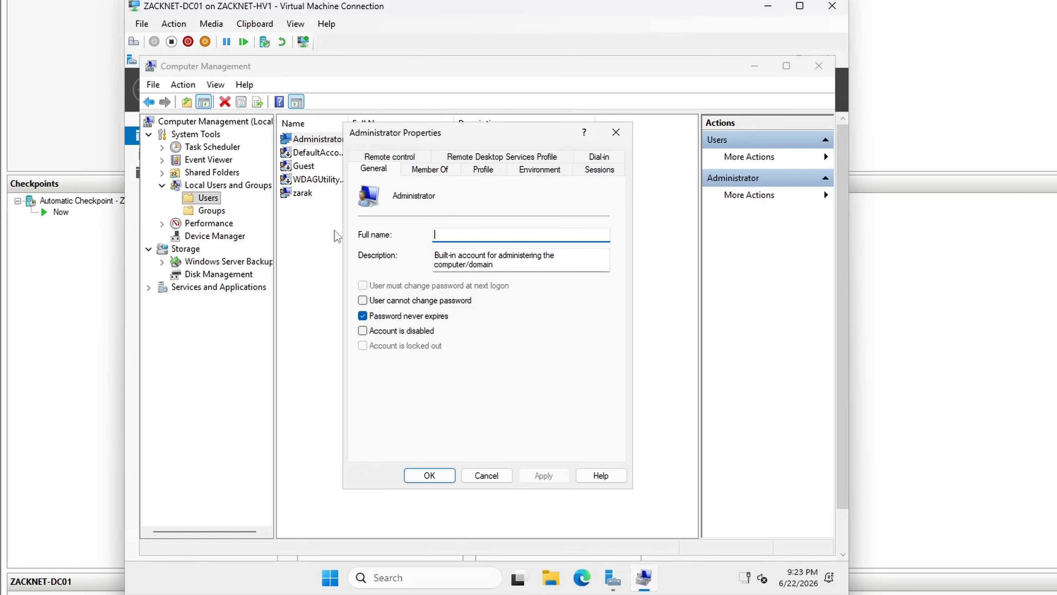
pyautogui.click(362, 330)
pyautogui.click(543, 475)
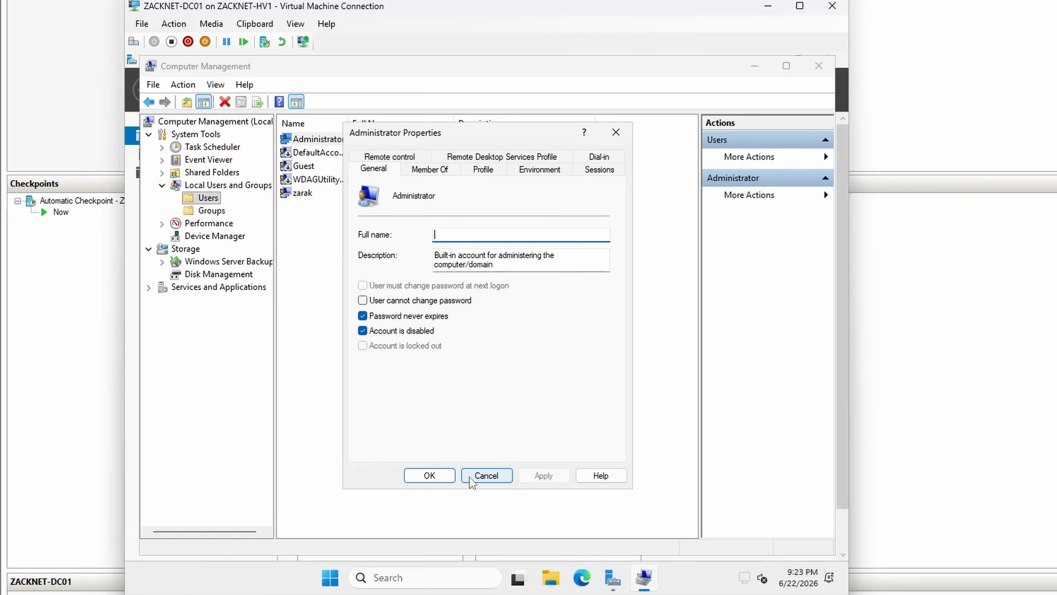
pyautogui.click(429, 475)
# Step: Close Computer Management, dismiss the Windows Admin Center notice and close Server Manager
pyautogui.click(308, 142)
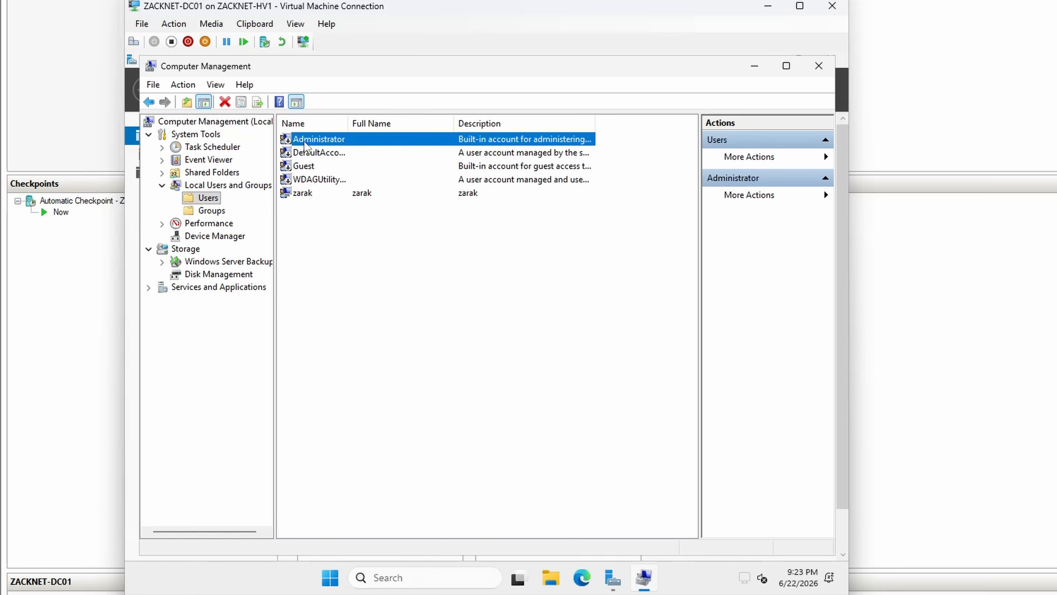
pyautogui.click(313, 192)
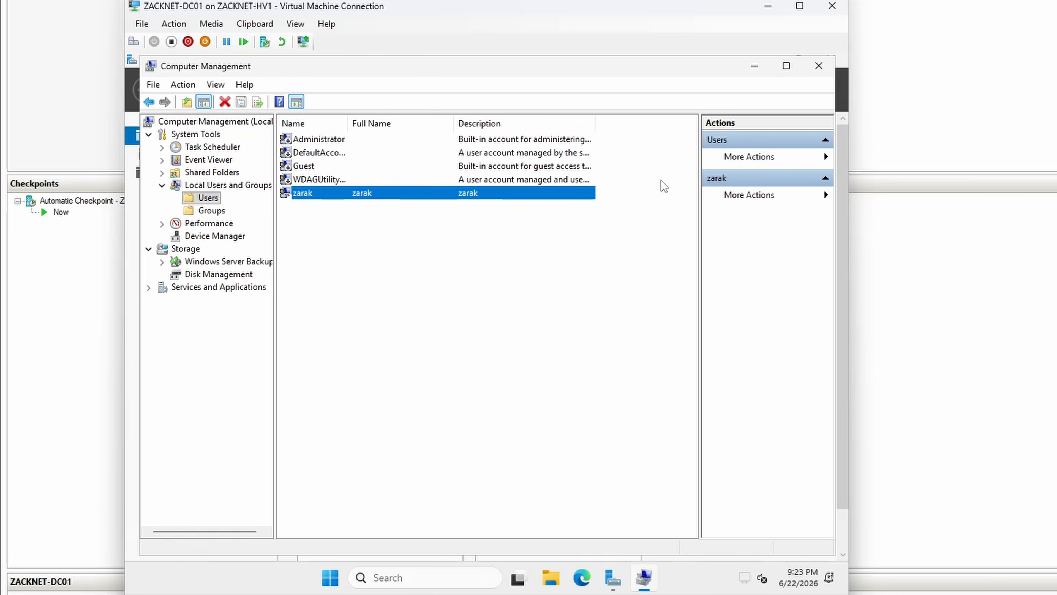
pyautogui.click(819, 66)
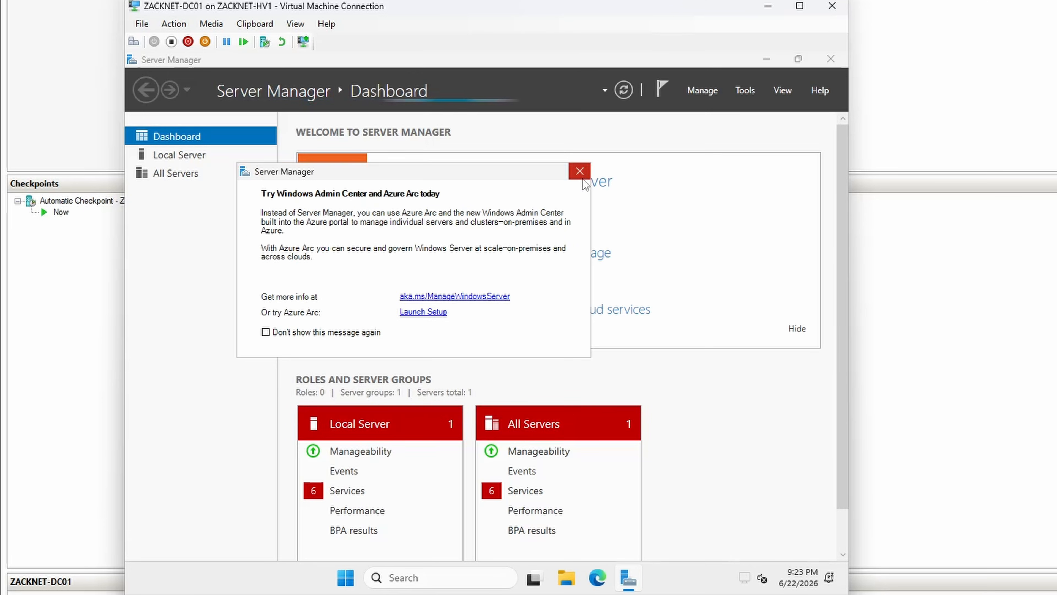
pyautogui.click(580, 170)
pyautogui.click(831, 58)
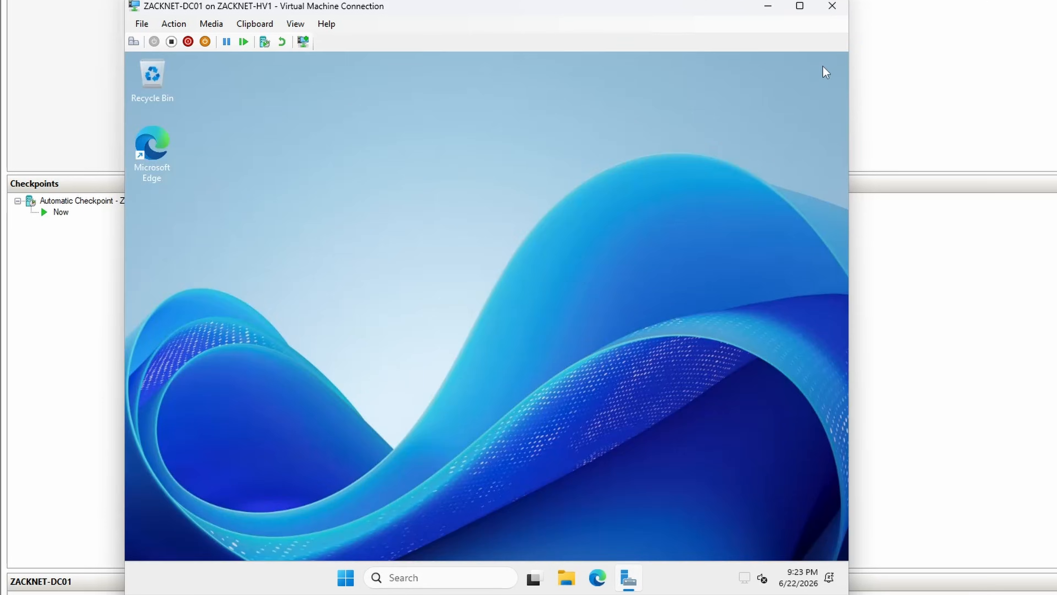
# Step: Open the Internet Protocol Version 4 (TCP/IPv4) properties of the Ethernet 2 network connection
pyautogui.click(476, 575)
pyautogui.write('network')
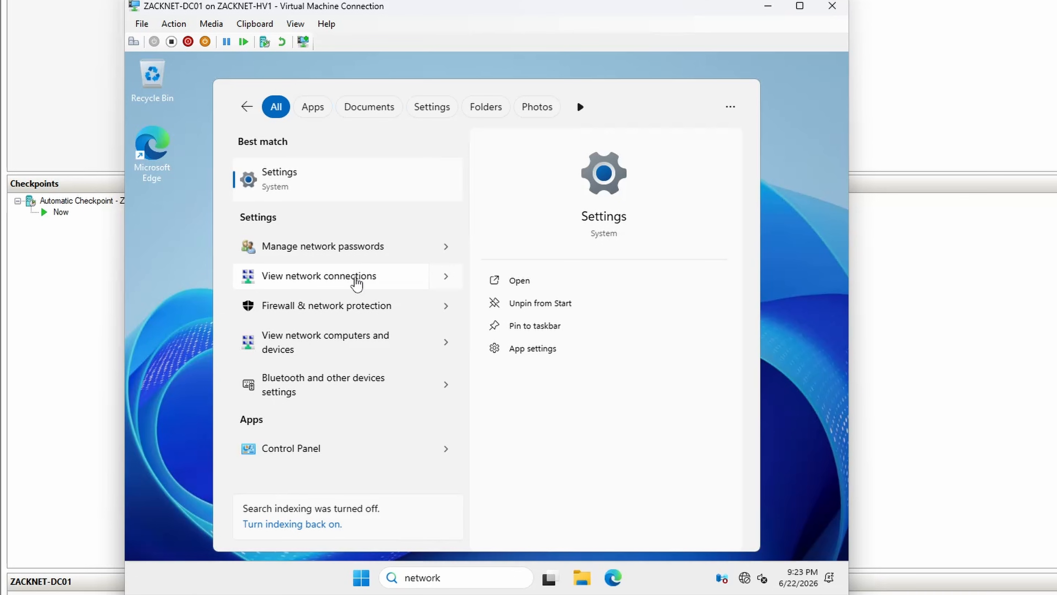
pyautogui.click(357, 279)
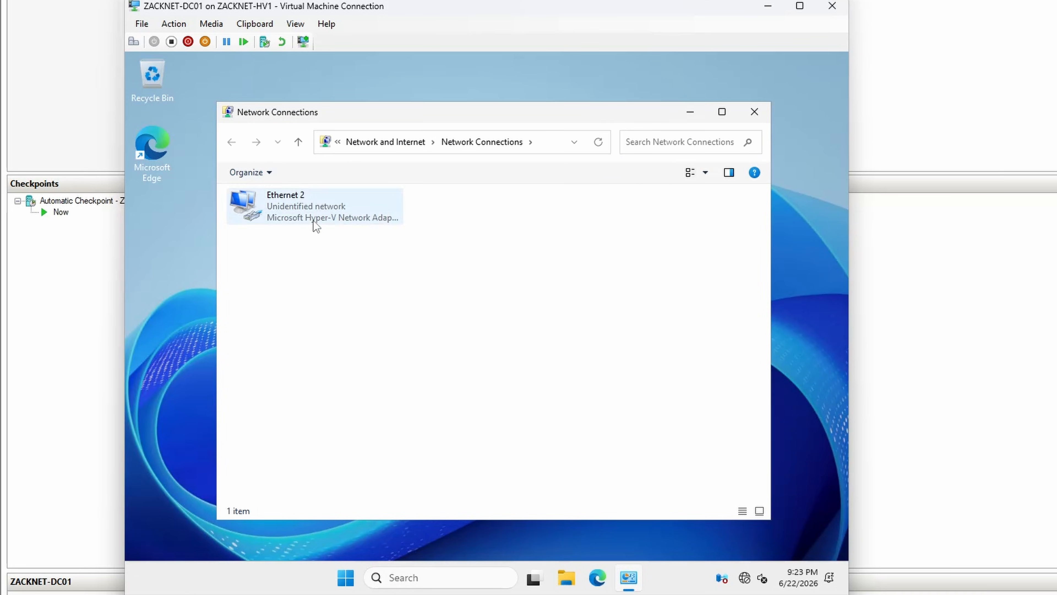
pyautogui.doubleClick(313, 220)
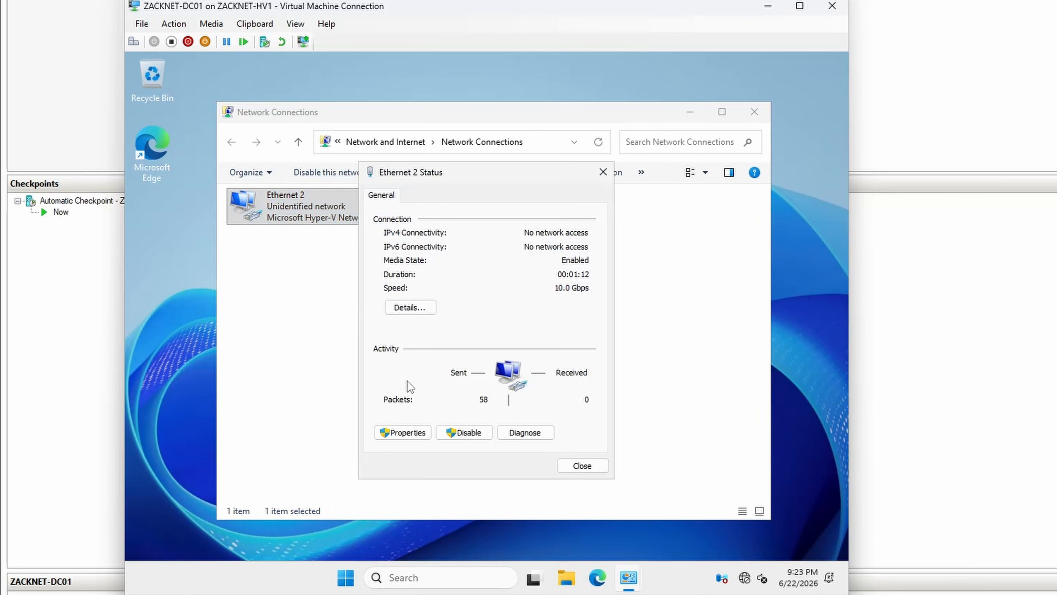
pyautogui.click(407, 434)
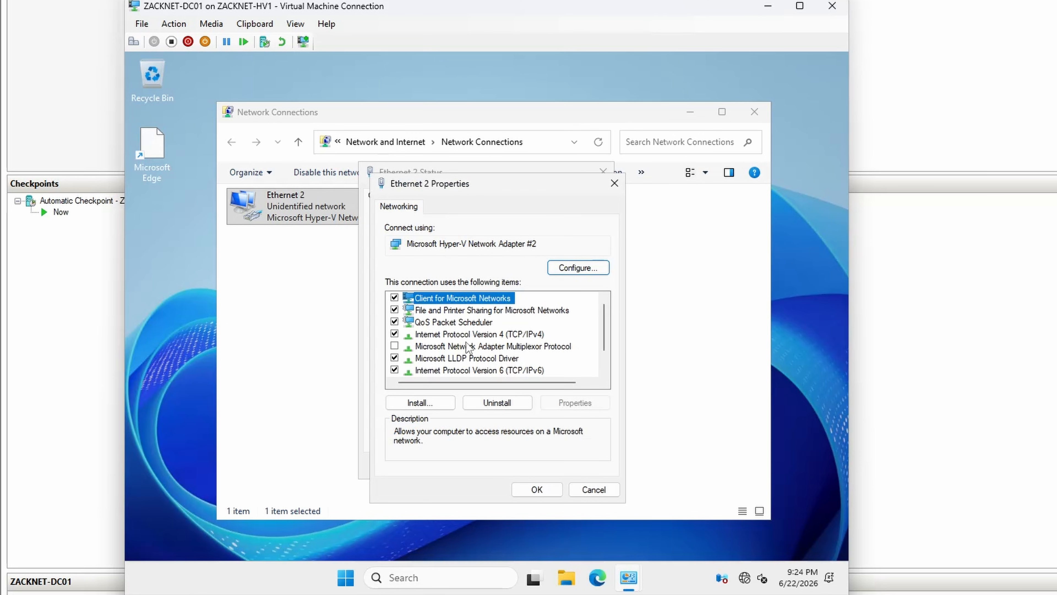
pyautogui.click(467, 335)
pyautogui.doubleClick(466, 336)
# Step: Assign static IP address 10.10.10.10, subnet mask 255.255.255.0 and preferred DNS server 10.10.10.10, then save and close the network windows
pyautogui.click(420, 340)
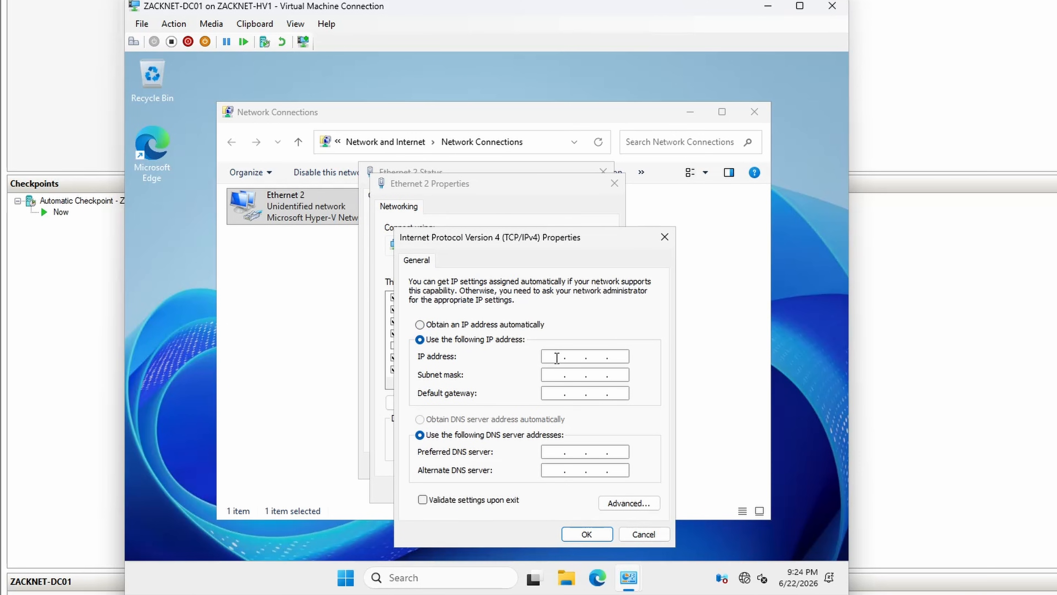
pyautogui.click(557, 358)
pyautogui.write('10')
pyautogui.press('Tab')
pyautogui.write('255 . 255 . 255')
pyautogui.press('Tab')
pyautogui.press('Tab')
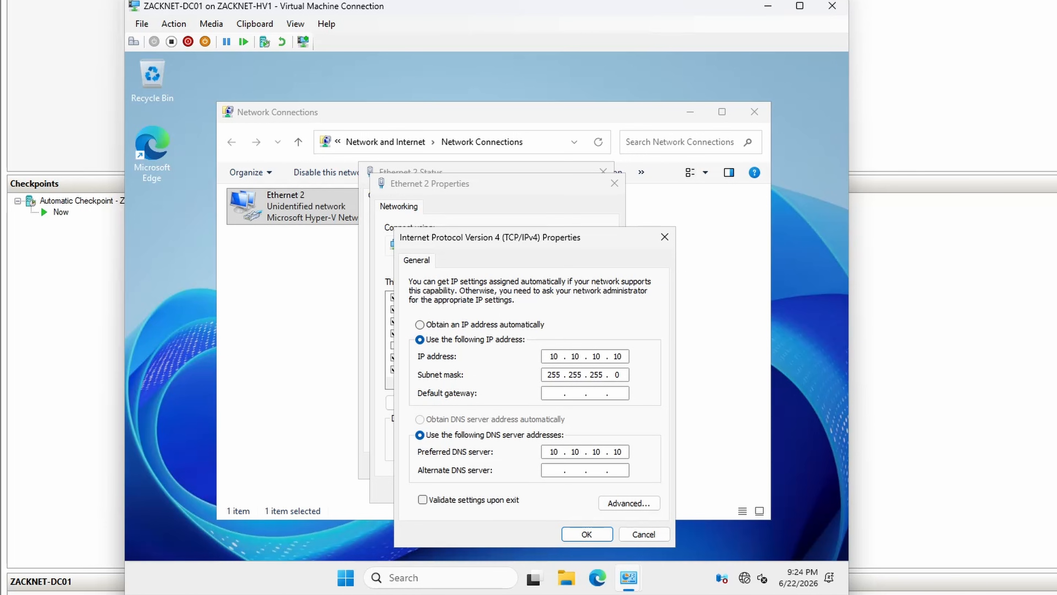
pyautogui.click(587, 534)
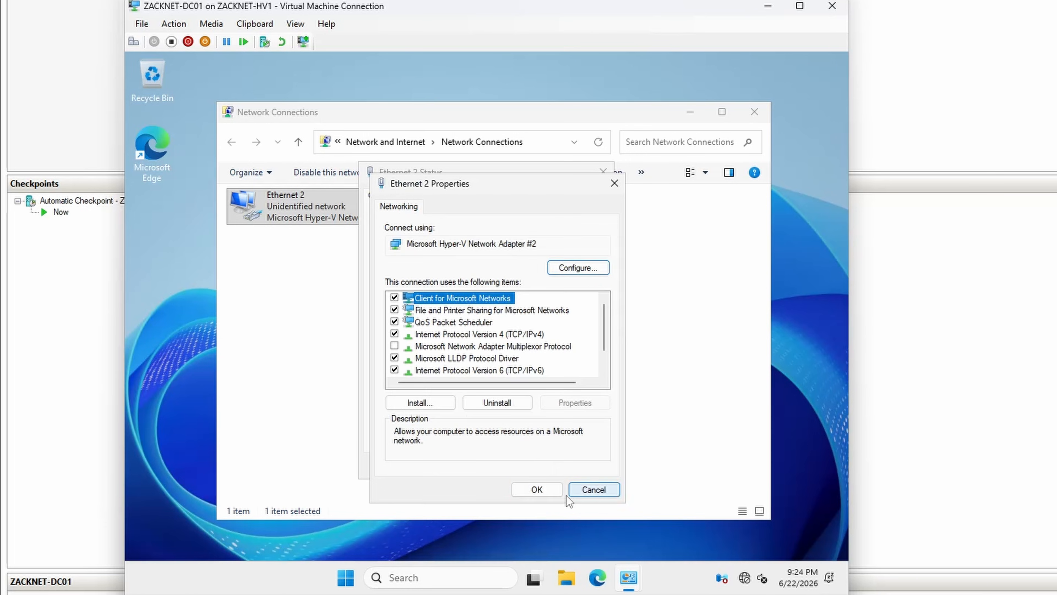
pyautogui.click(537, 489)
pyautogui.click(583, 469)
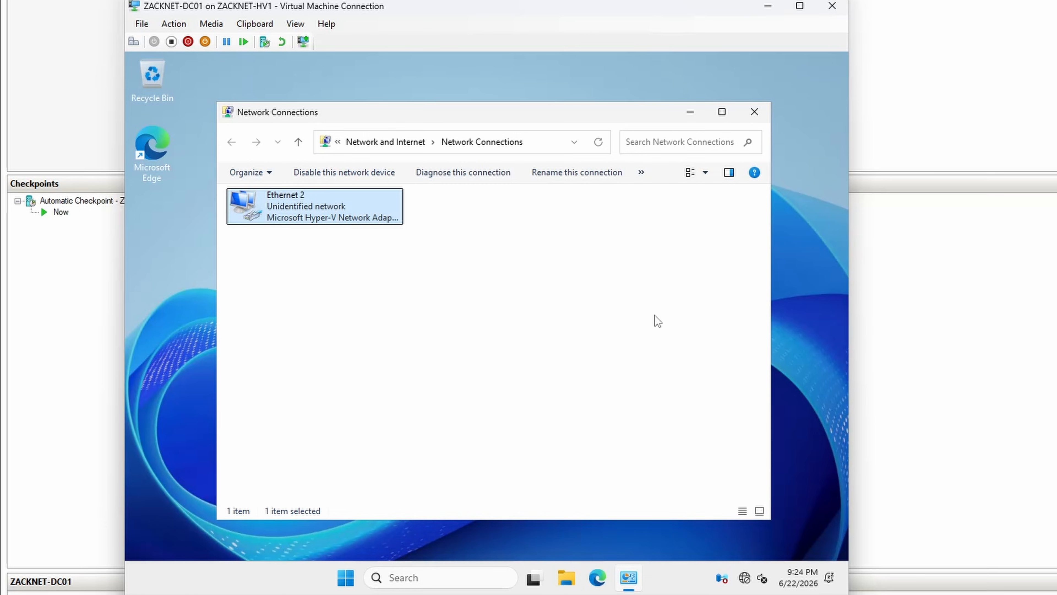
pyautogui.click(754, 111)
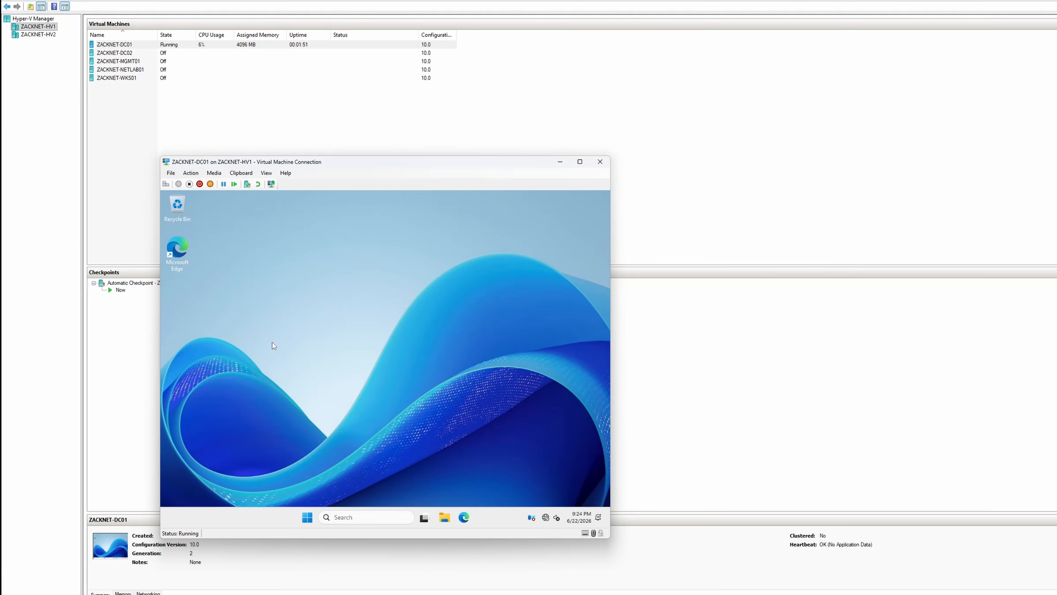
# Step: Start the ZACKNET-DC02 virtual machine, connect to it and dismiss the display configuration prompt
pyautogui.click(128, 55)
pyautogui.rightClick(129, 54)
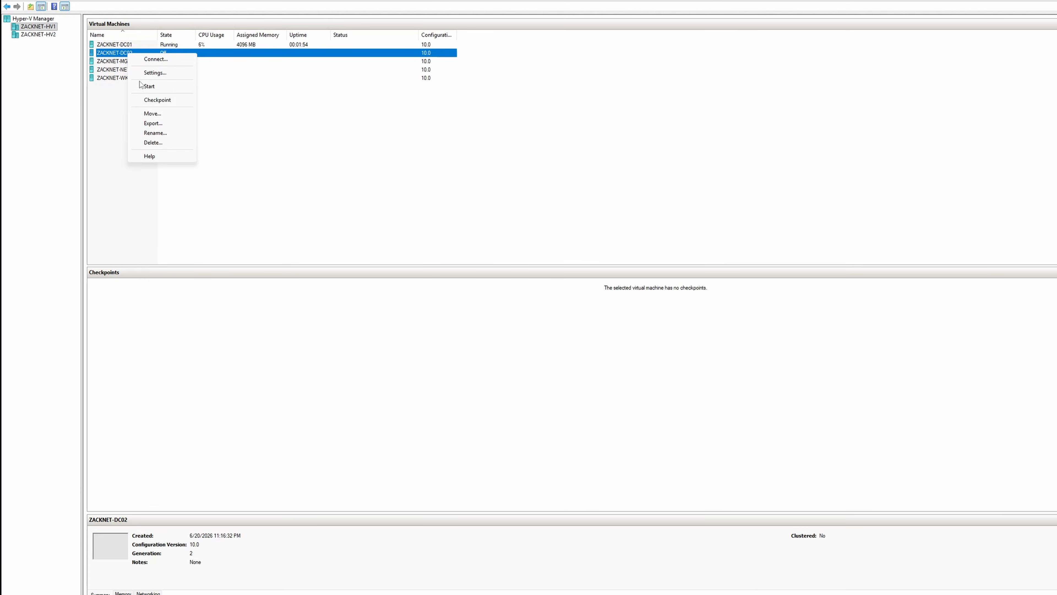
pyautogui.click(149, 86)
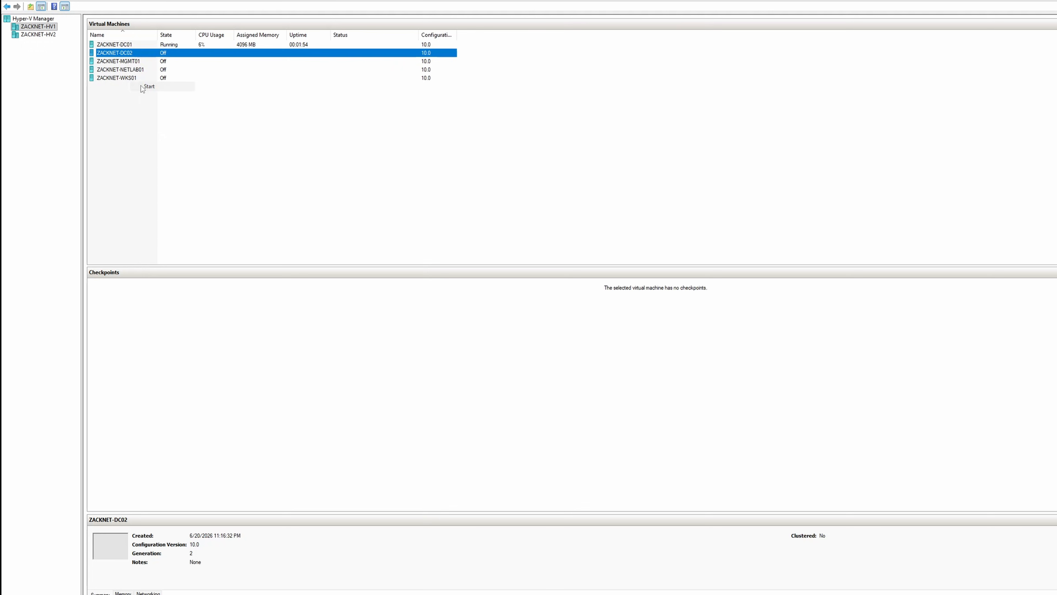
pyautogui.rightClick(135, 54)
pyautogui.click(144, 62)
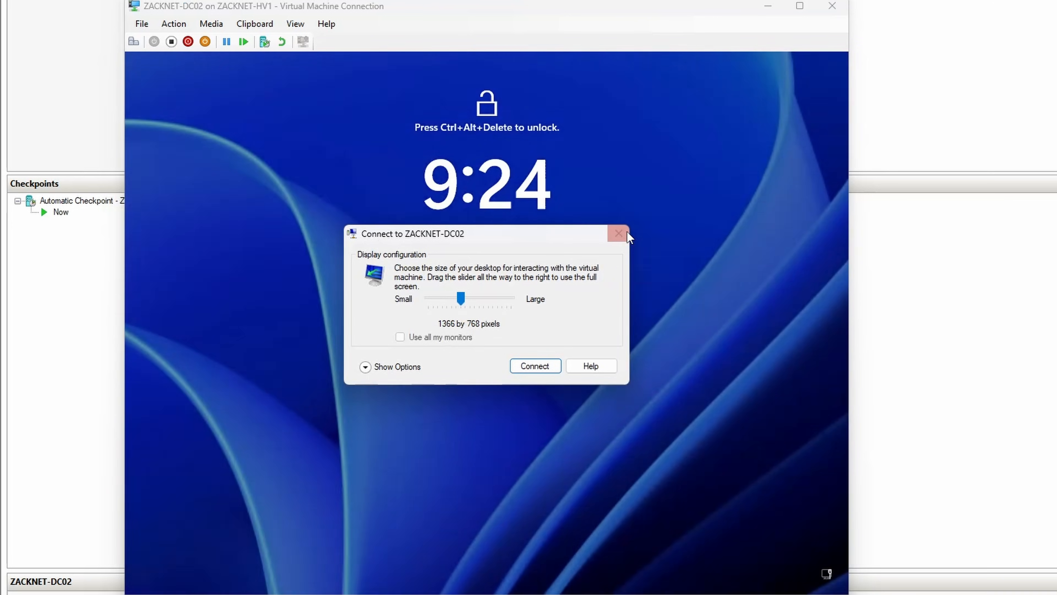
pyautogui.click(626, 234)
# Step: Unlock ZACKNET-DC02, sign in as Administrator with the account password, and close Server Manager and its startup notice
pyautogui.click(183, 25)
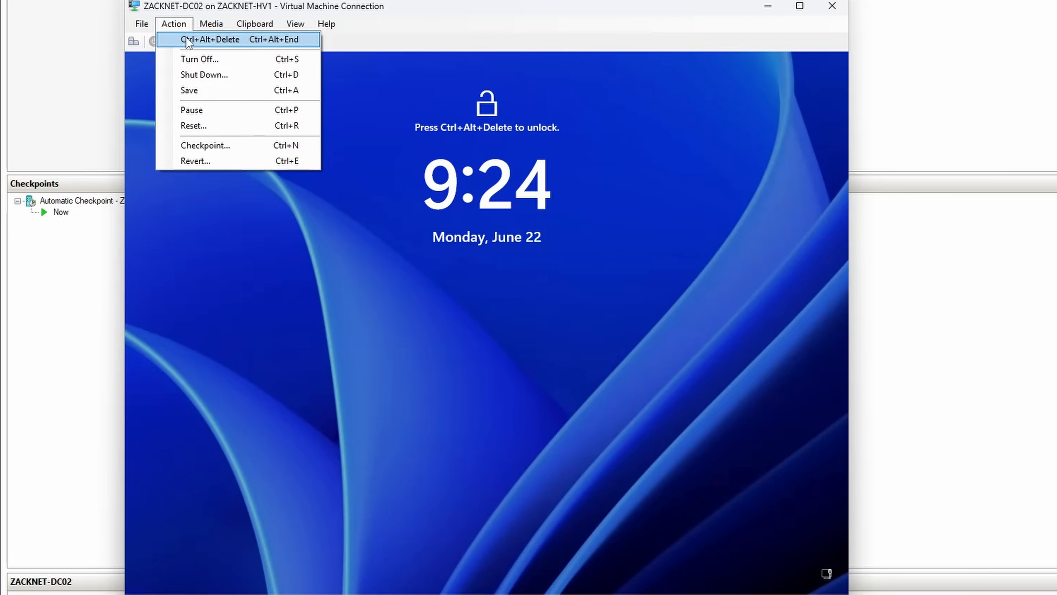
pyautogui.click(187, 39)
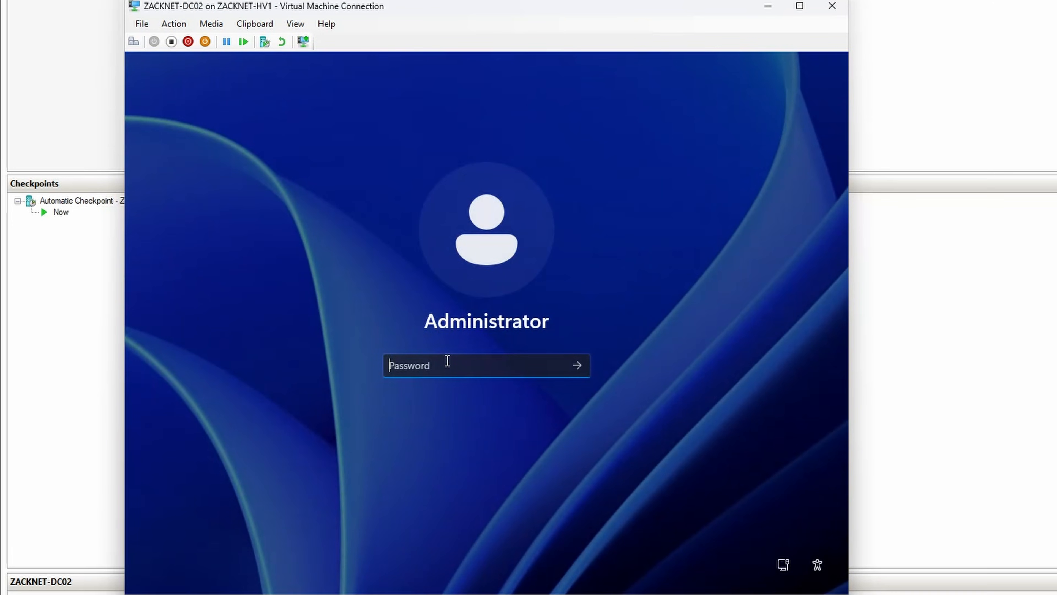
pyautogui.write('Password1')
pyautogui.press('Return')
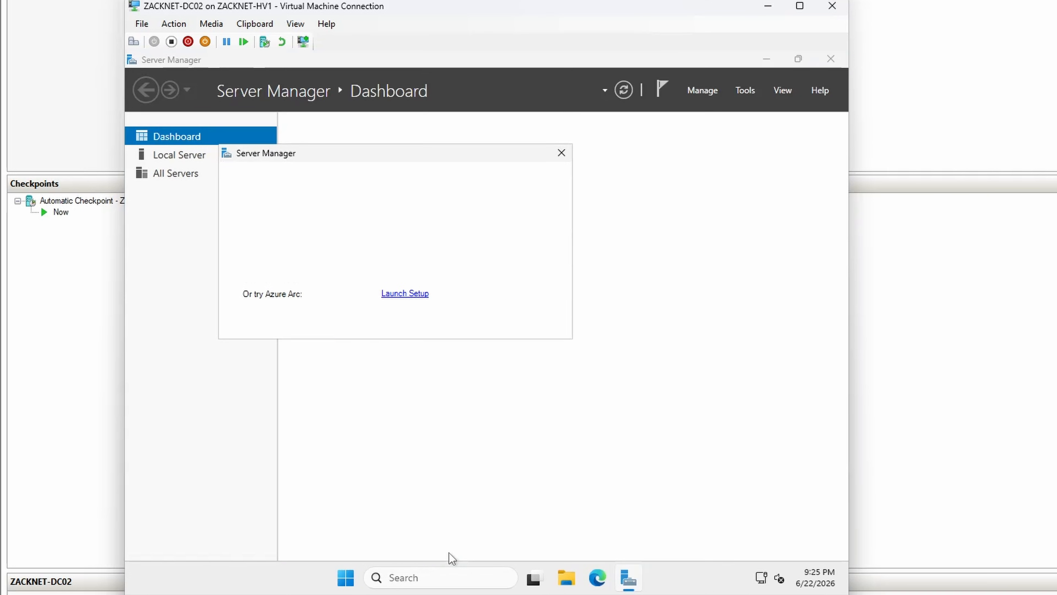
pyautogui.click(561, 153)
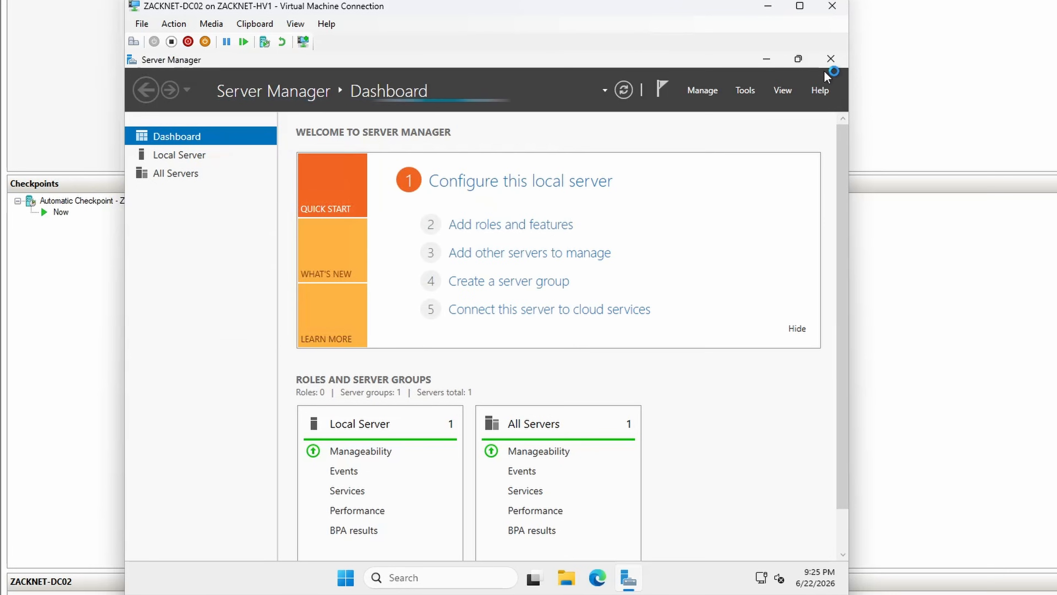
pyautogui.click(831, 58)
# Step: Open Computer Management and display the Users folder under Local Users and Groups
pyautogui.click(431, 573)
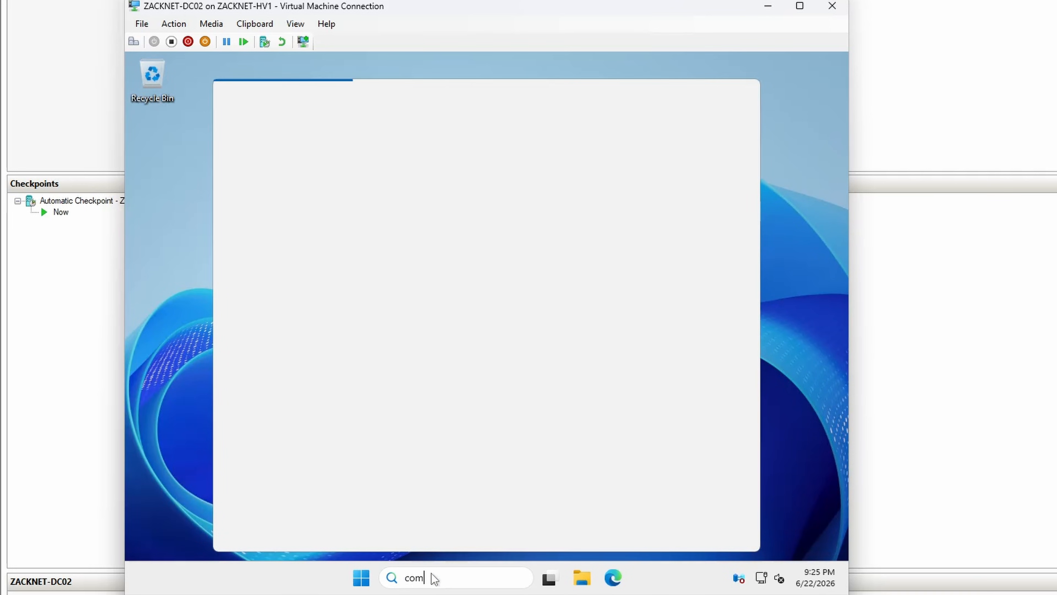
pyautogui.write('computer mana')
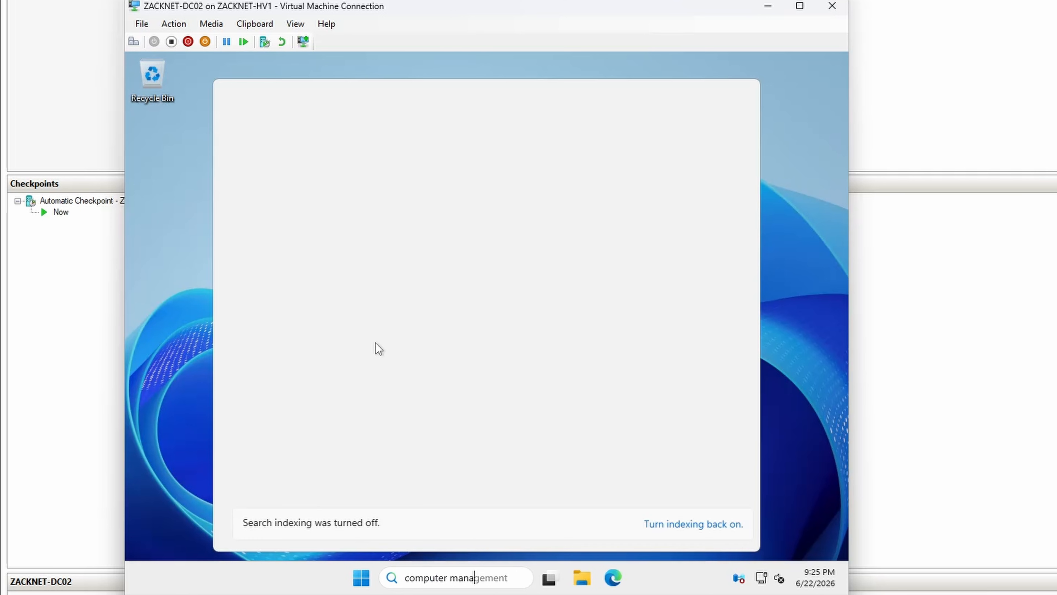
pyautogui.click(314, 194)
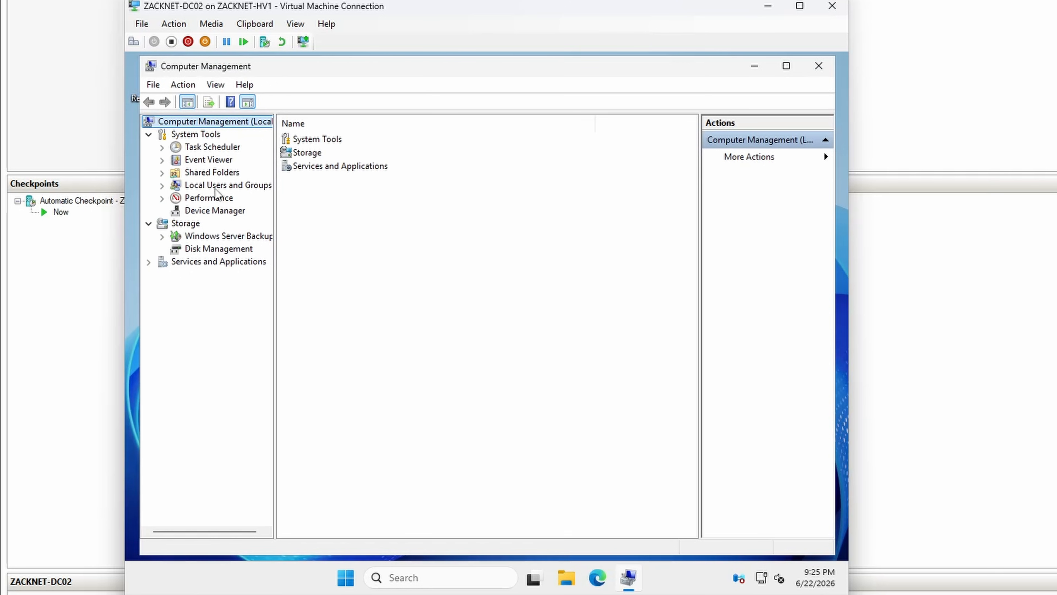
pyautogui.click(228, 185)
pyautogui.doubleClick(302, 140)
# Step: Begin a new local user and enter the administrator's name as user name, full name and description
pyautogui.rightClick(317, 252)
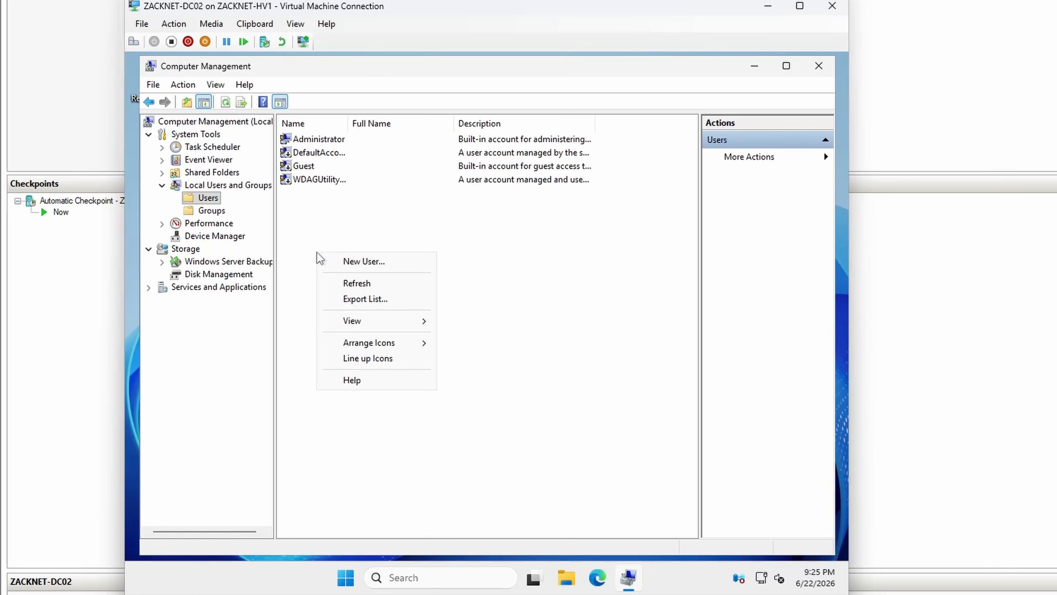
pyautogui.click(332, 262)
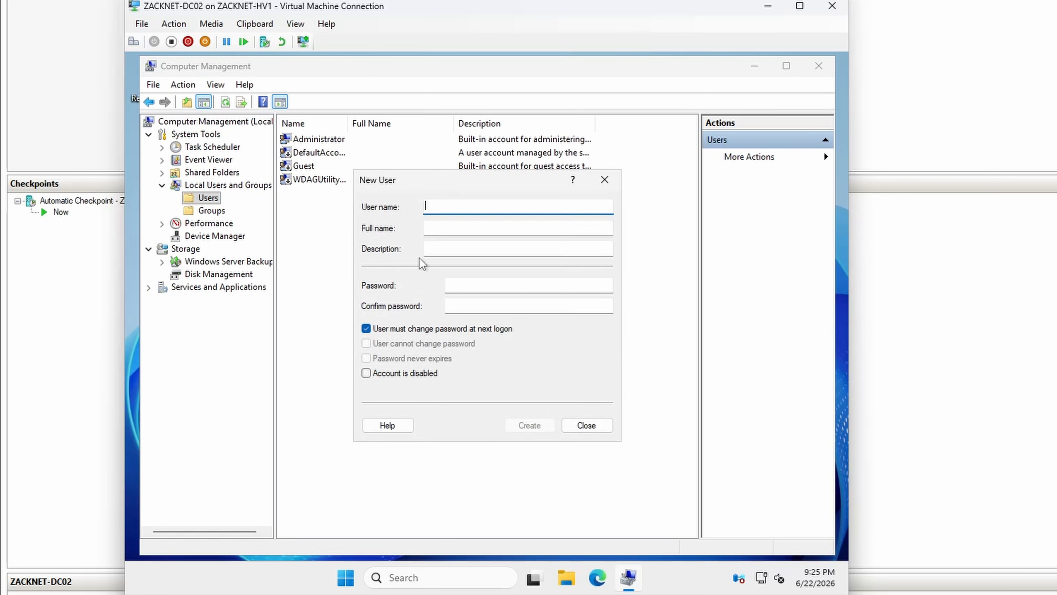
pyautogui.write('zarak')
pyautogui.press('Tab')
pyautogui.write('z')
pyautogui.press('Tab')
pyautogui.write('zarak')
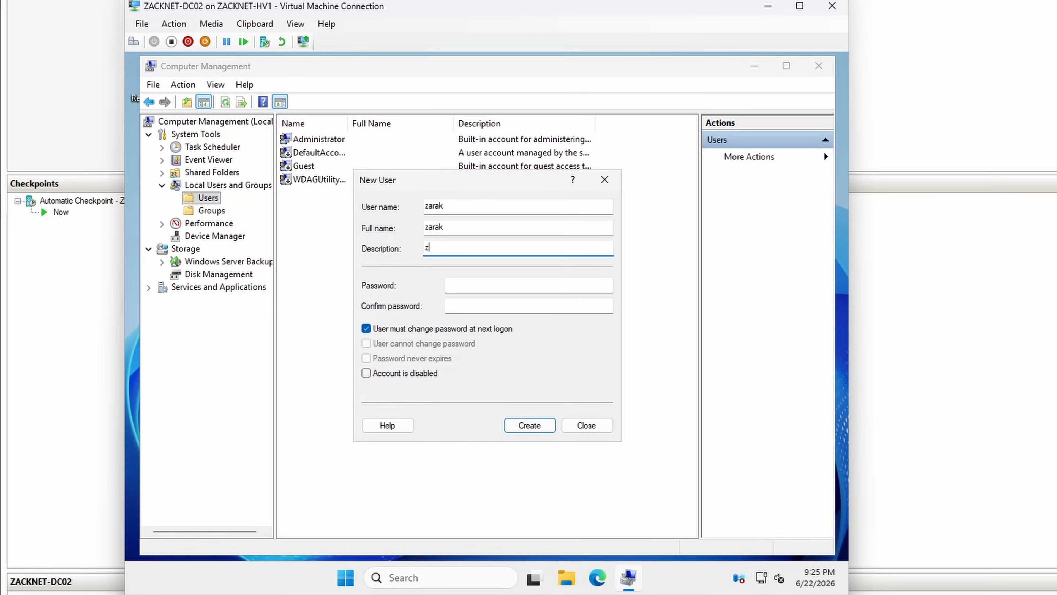
# Step: Enter and confirm the account password, turn off the forced password change, set the password to never expire, and create the user
pyautogui.press('Tab')
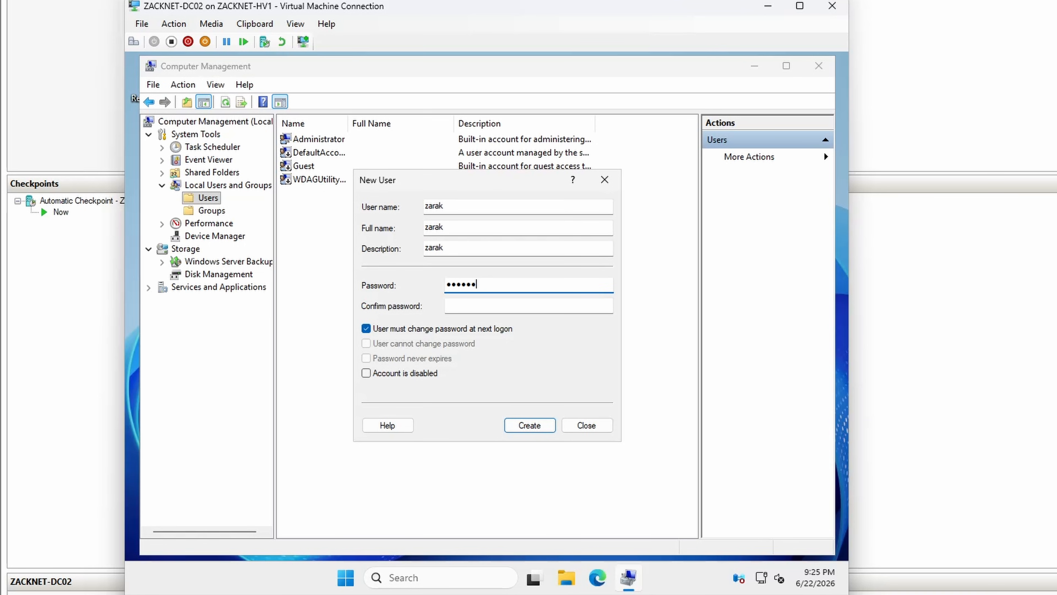
pyautogui.write('••••••••')
pyautogui.press('Tab')
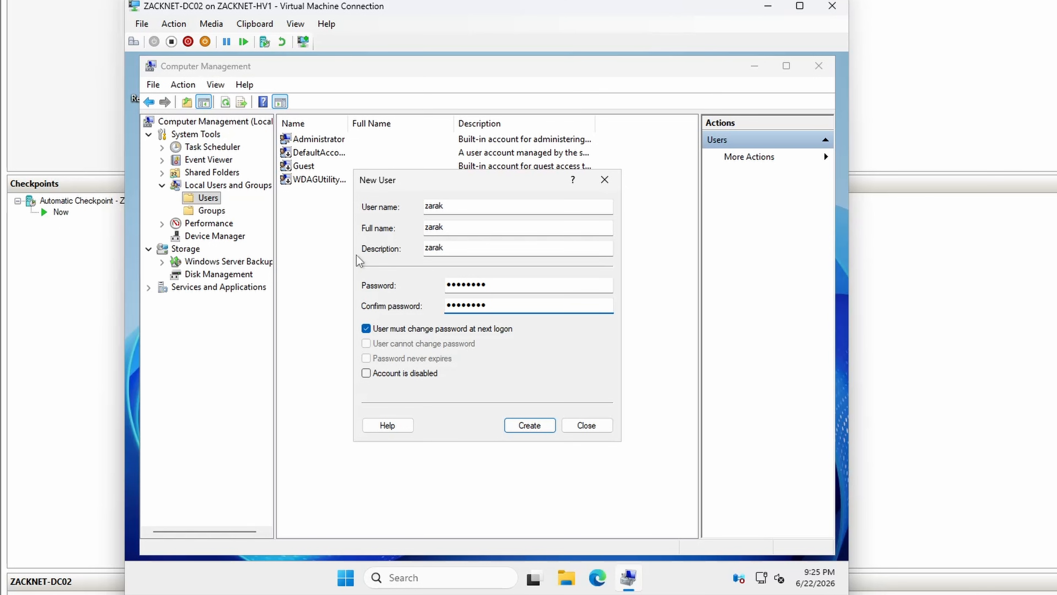
pyautogui.click(403, 330)
pyautogui.click(403, 359)
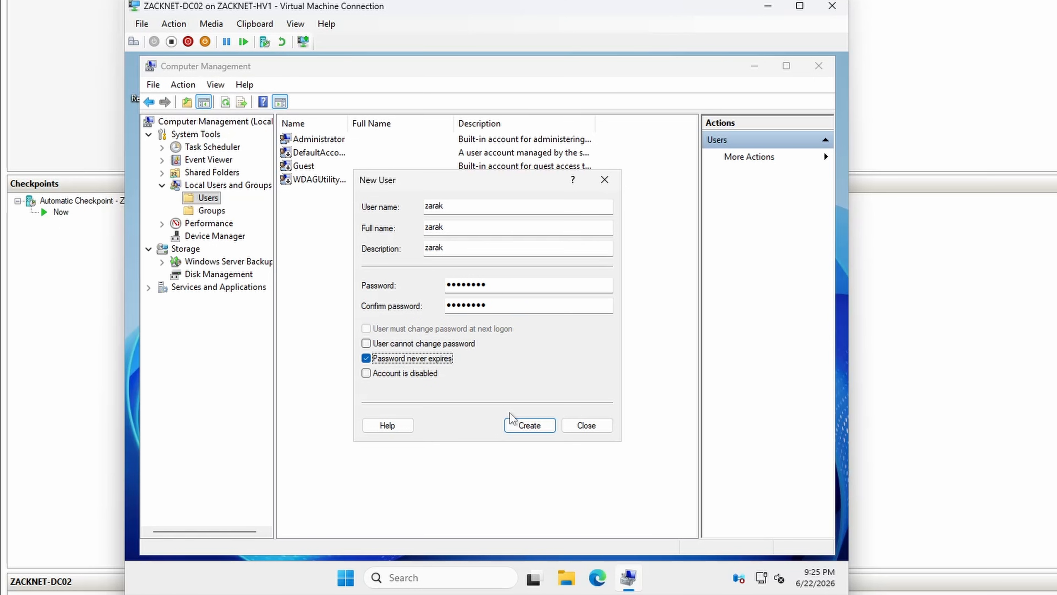
pyautogui.click(529, 424)
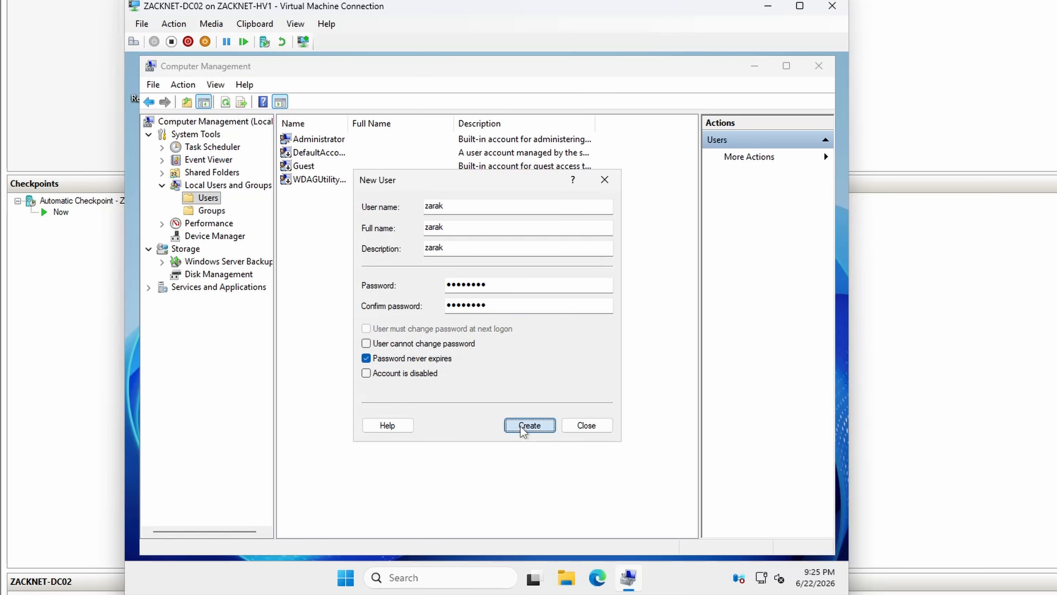
pyautogui.click(587, 424)
# Step: Add the new local user to the Administrators group and close Computer Management
pyautogui.click(212, 210)
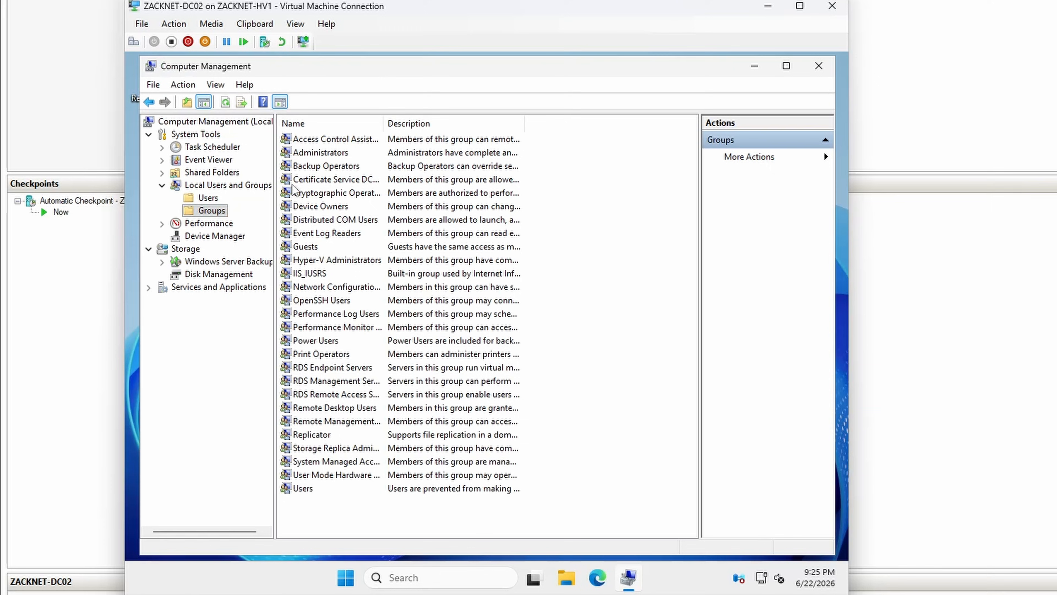
pyautogui.doubleClick(311, 157)
pyautogui.click(387, 420)
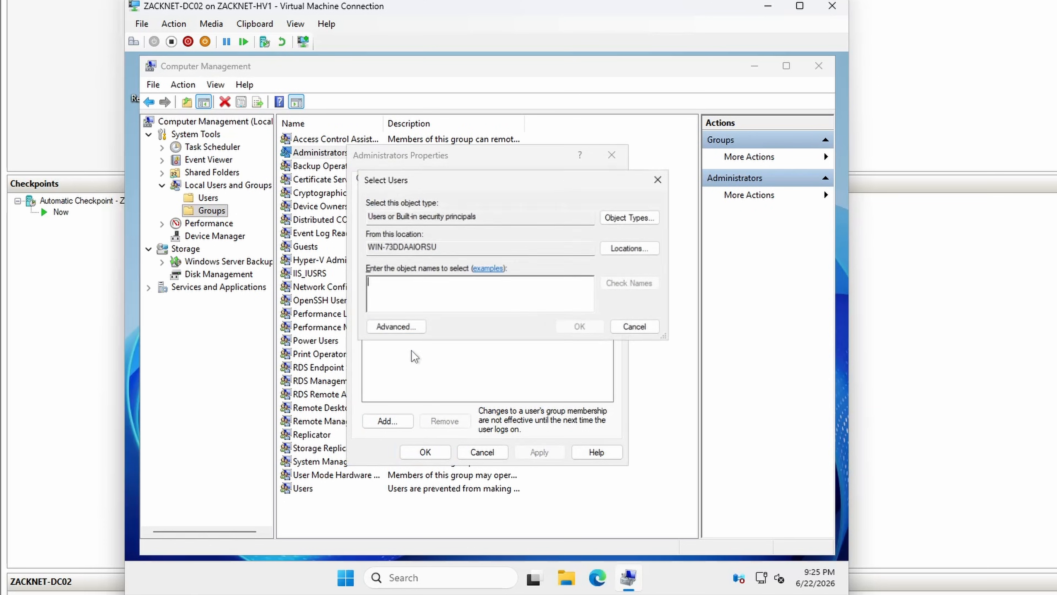
pyautogui.write('za')
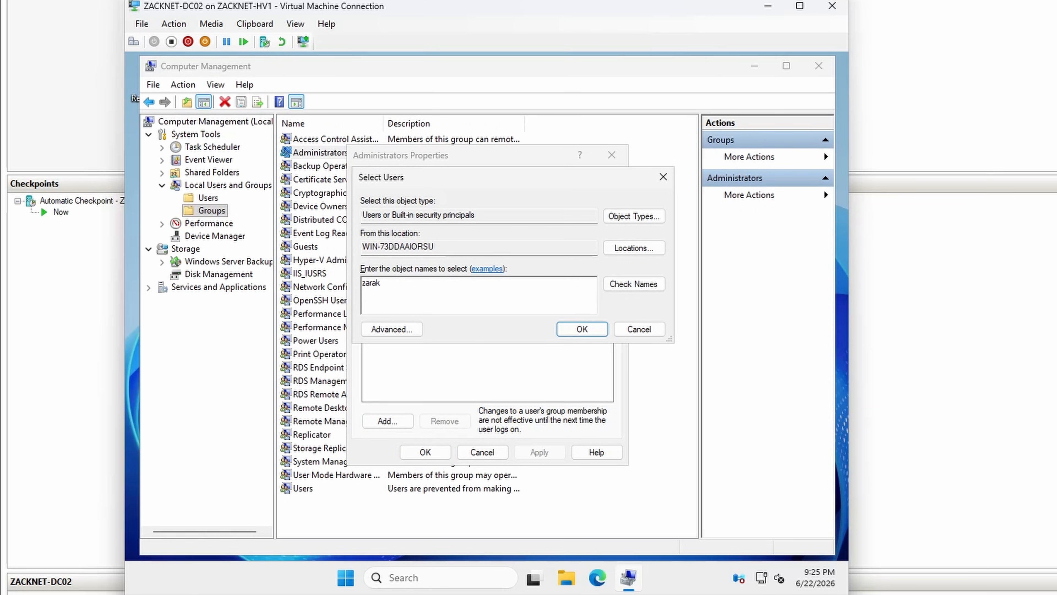
pyautogui.write('rak')
pyautogui.click(633, 285)
pyautogui.click(578, 329)
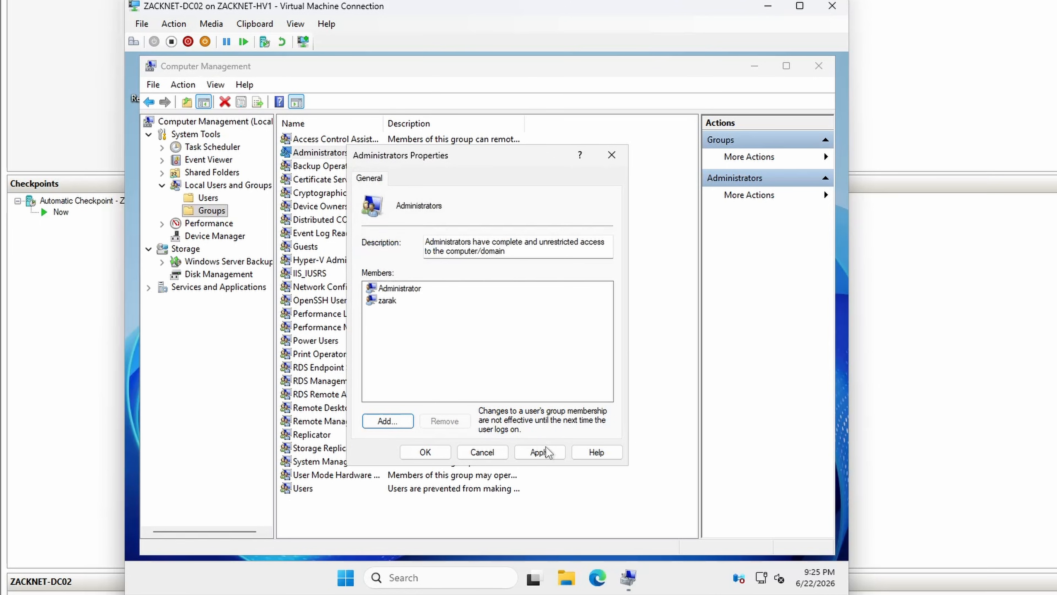
pyautogui.click(425, 452)
pyautogui.click(819, 65)
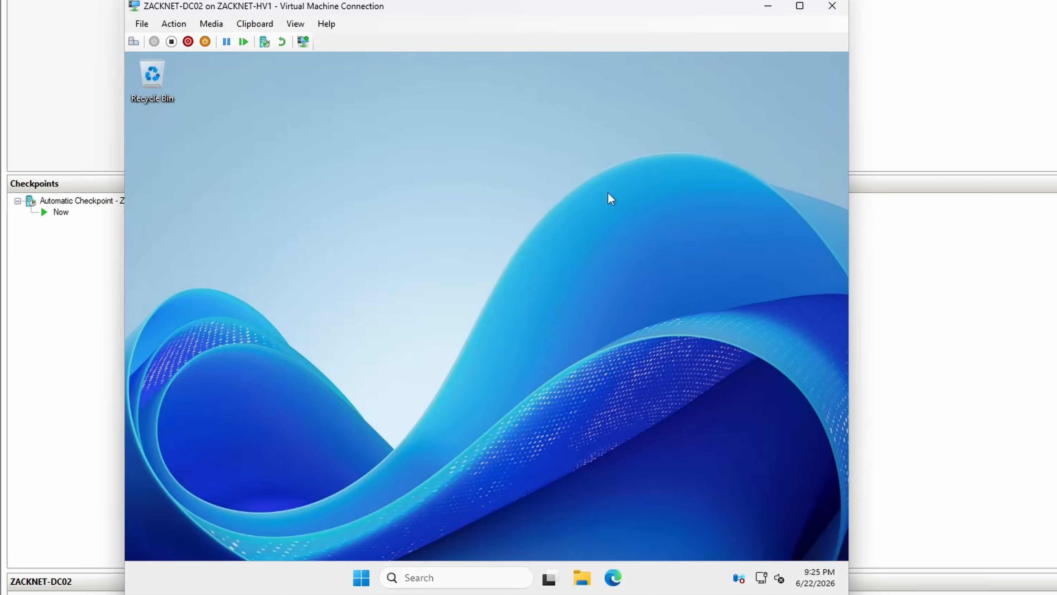
# Step: Open Windows Update and install all available updates on ZACKNET-DC02
pyautogui.click(468, 569)
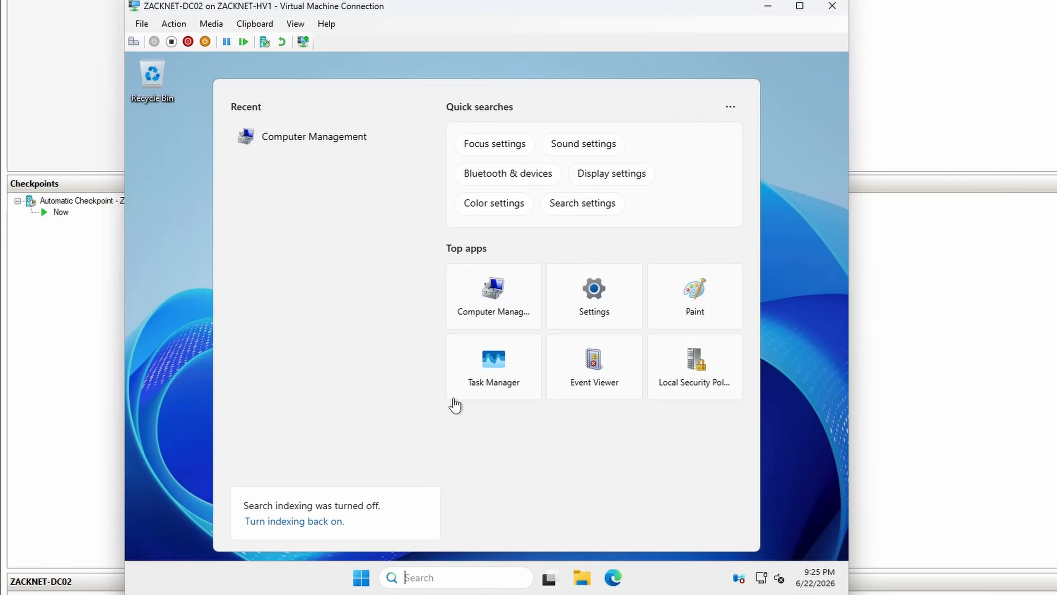
pyautogui.write('update')
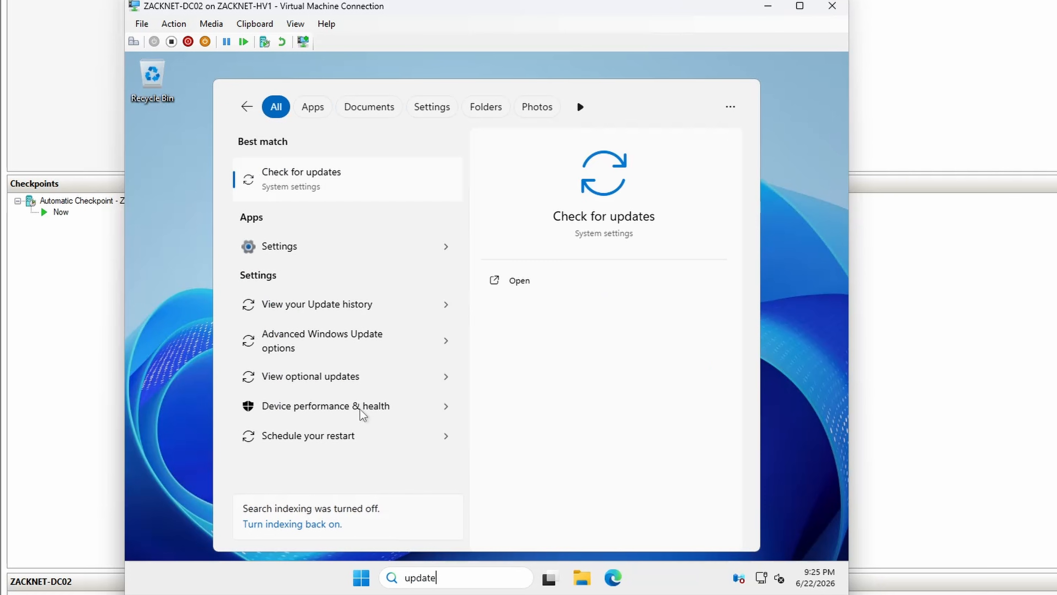
pyautogui.press('Return')
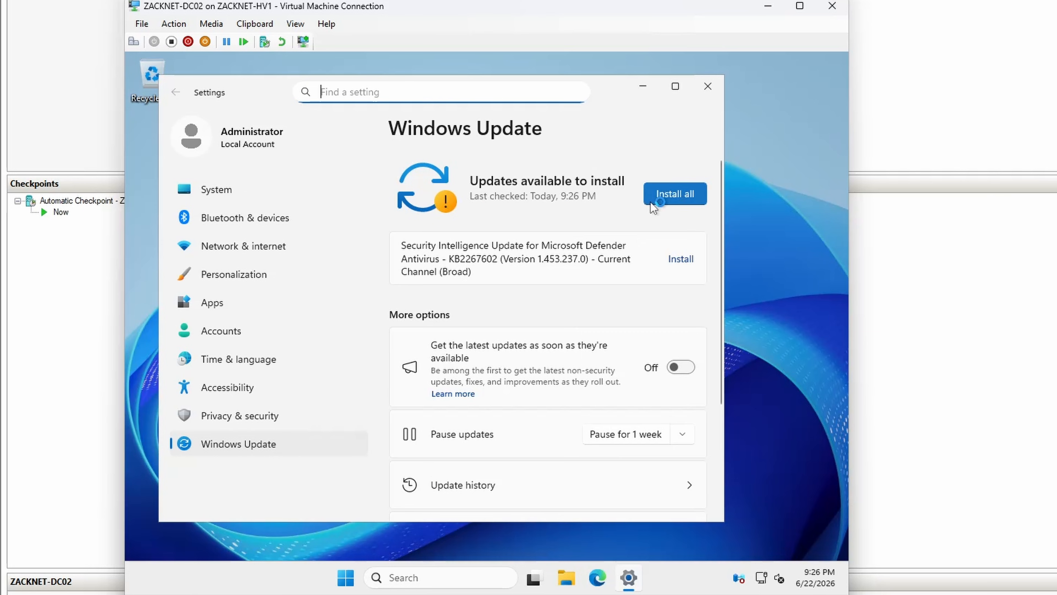
pyautogui.click(664, 200)
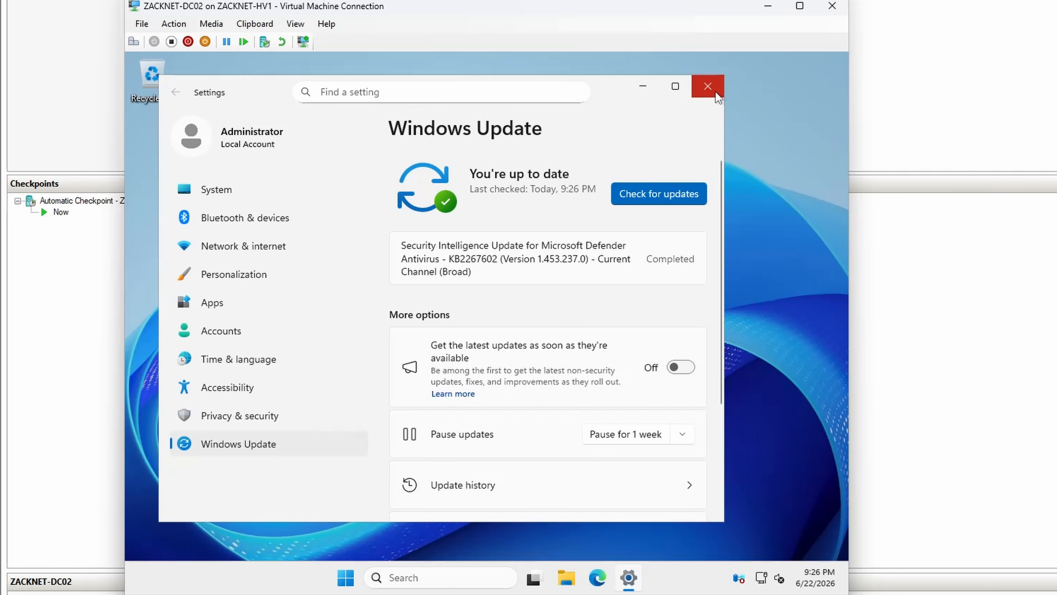
# Step: Close Windows Update and open the Local Server properties in Server Manager on ZACKNET-DC02
pyautogui.click(707, 87)
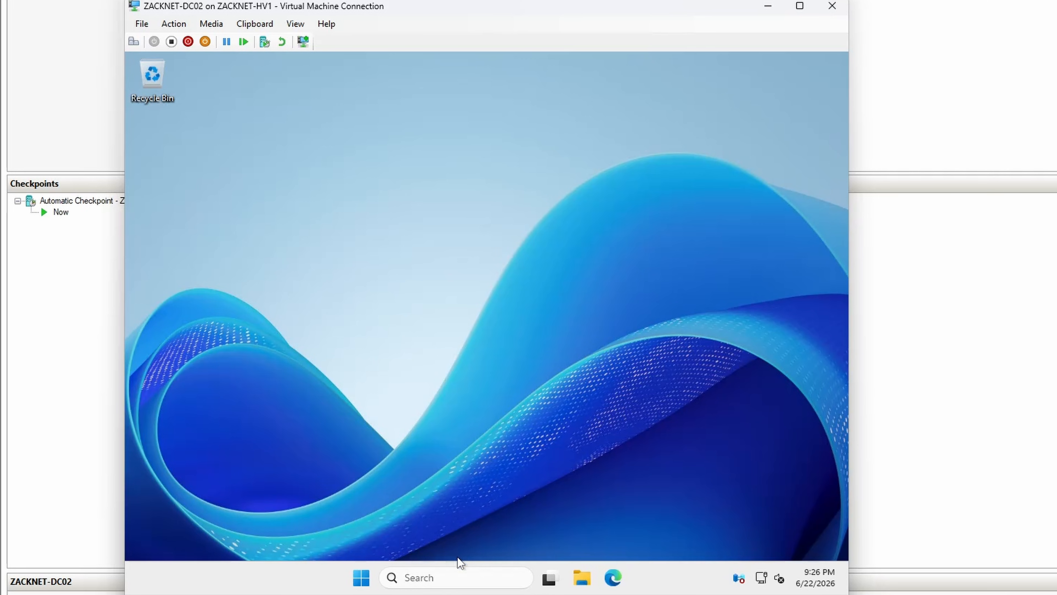
pyautogui.click(460, 573)
pyautogui.write('server')
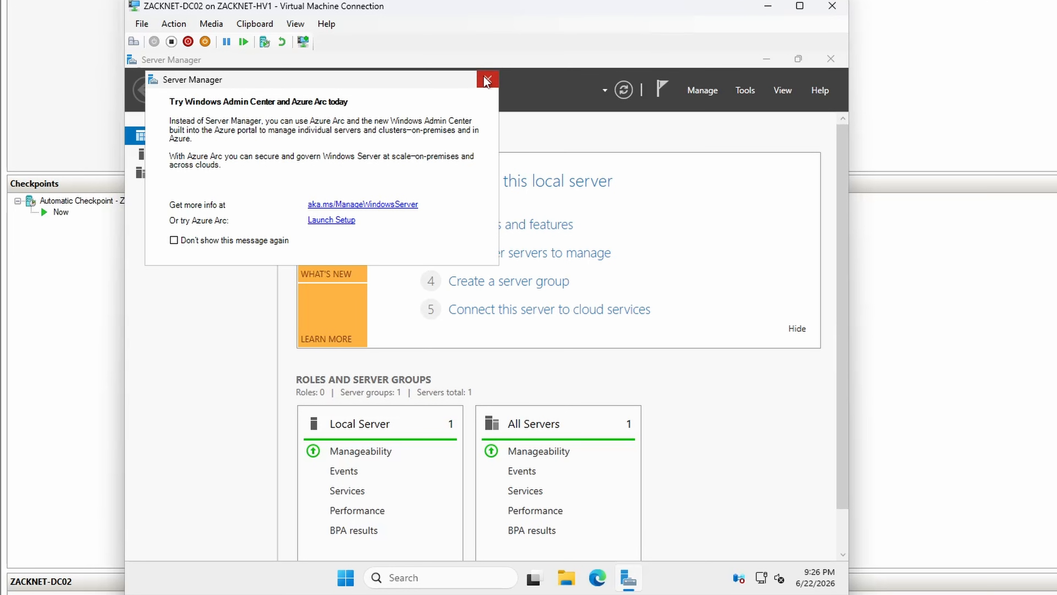
pyautogui.click(488, 79)
pyautogui.click(207, 153)
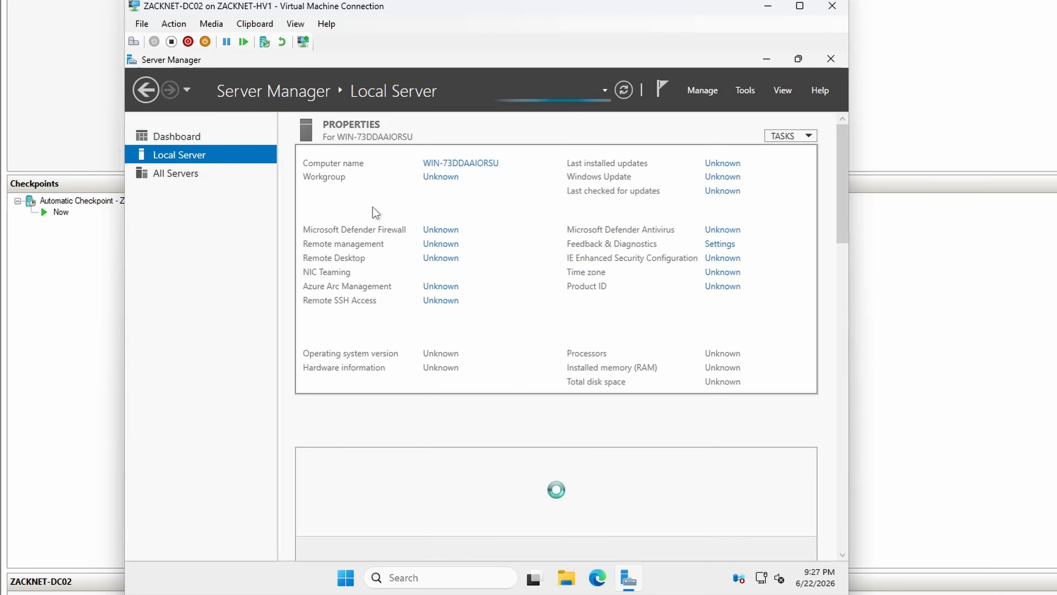
# Step: Change the computer name to ZACKNET-DC02 and restart the server to apply it
pyautogui.click(444, 163)
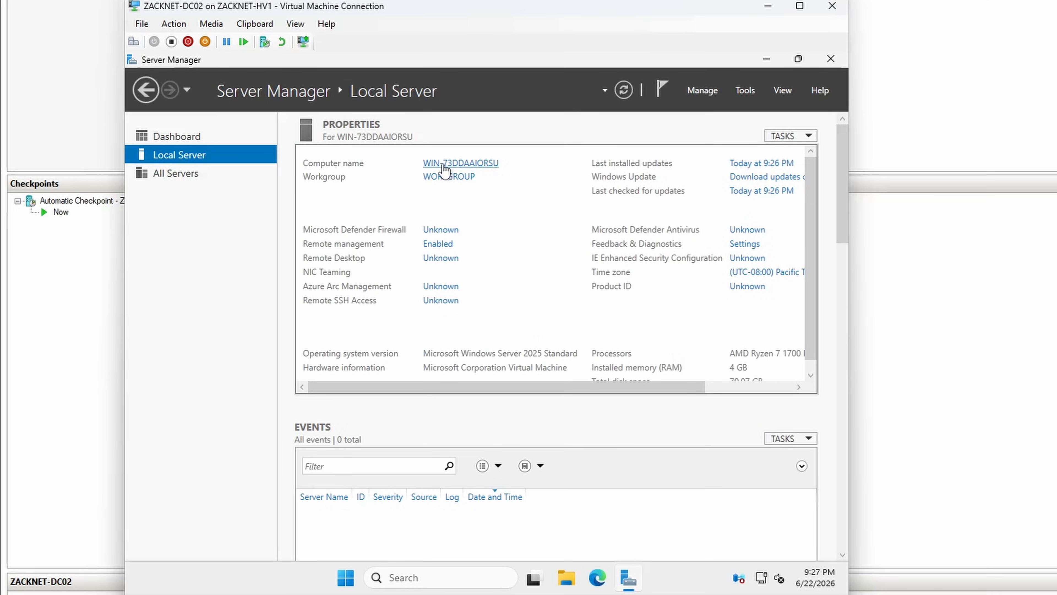
pyautogui.click(424, 279)
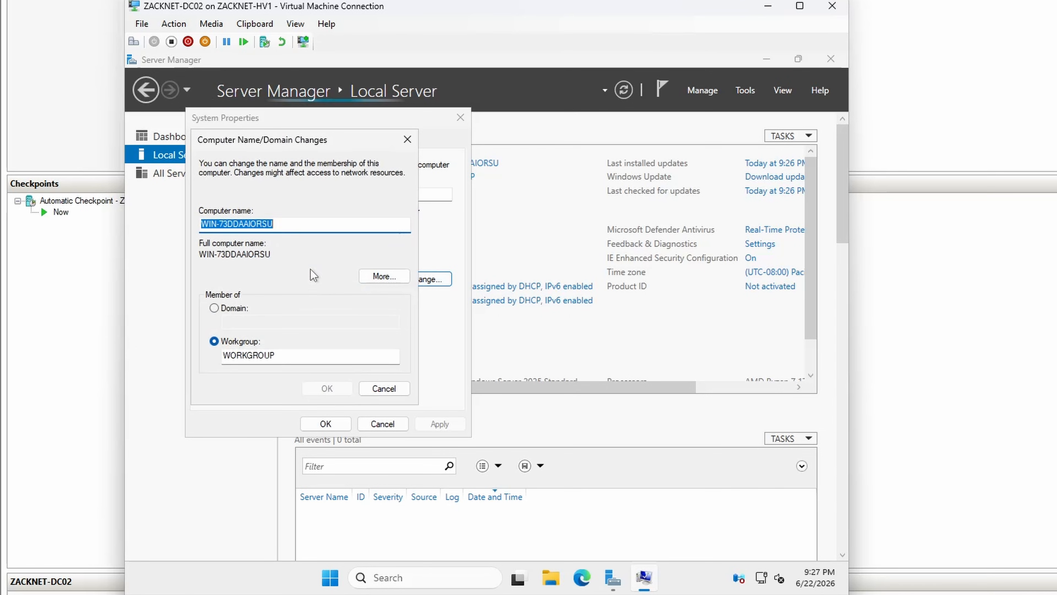
pyautogui.write('Z')
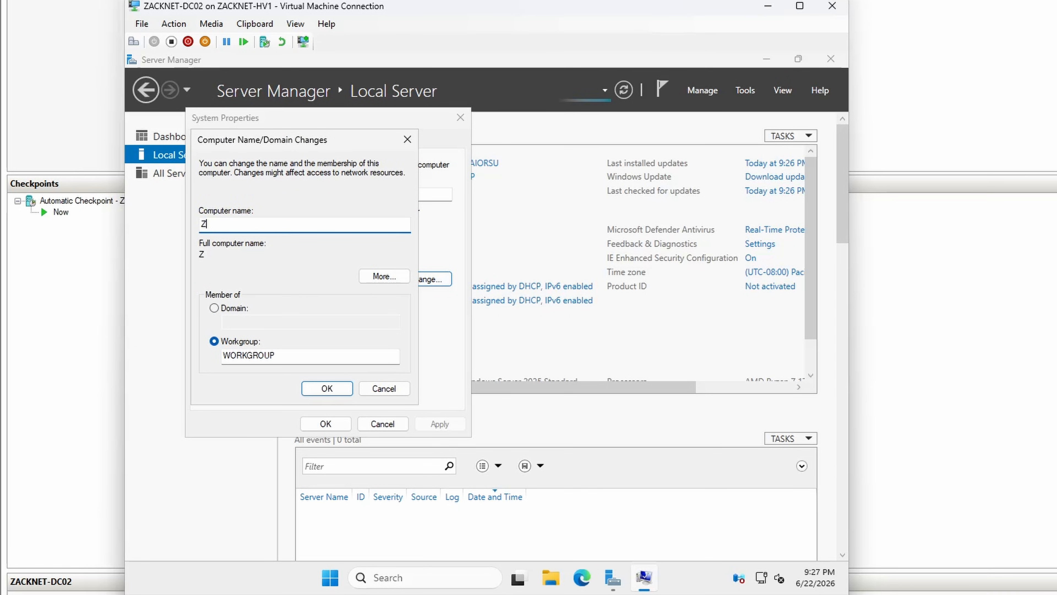
pyautogui.write('ACK')
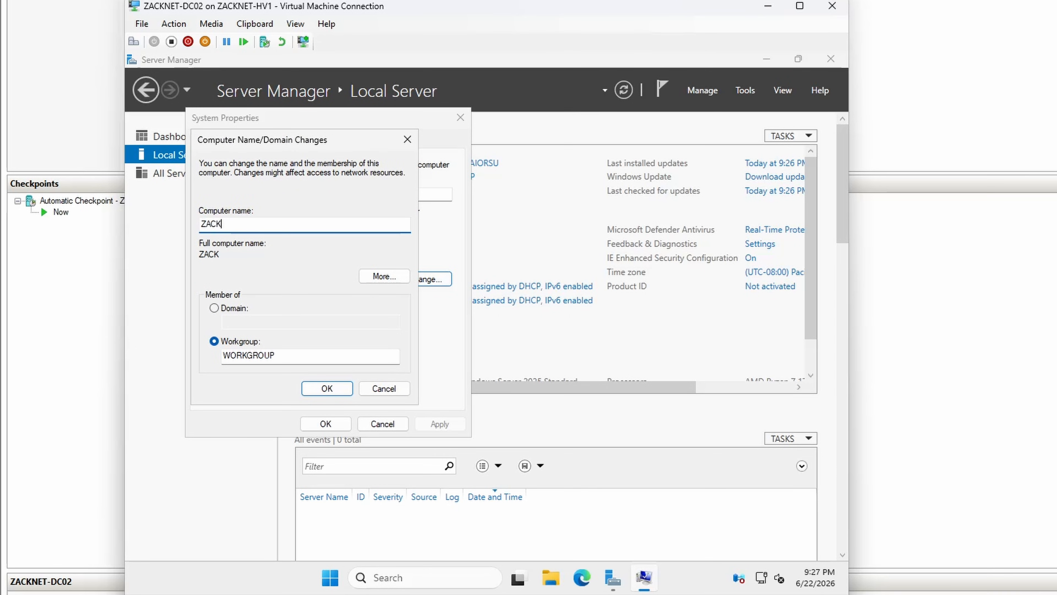
pyautogui.write('NET-DC02')
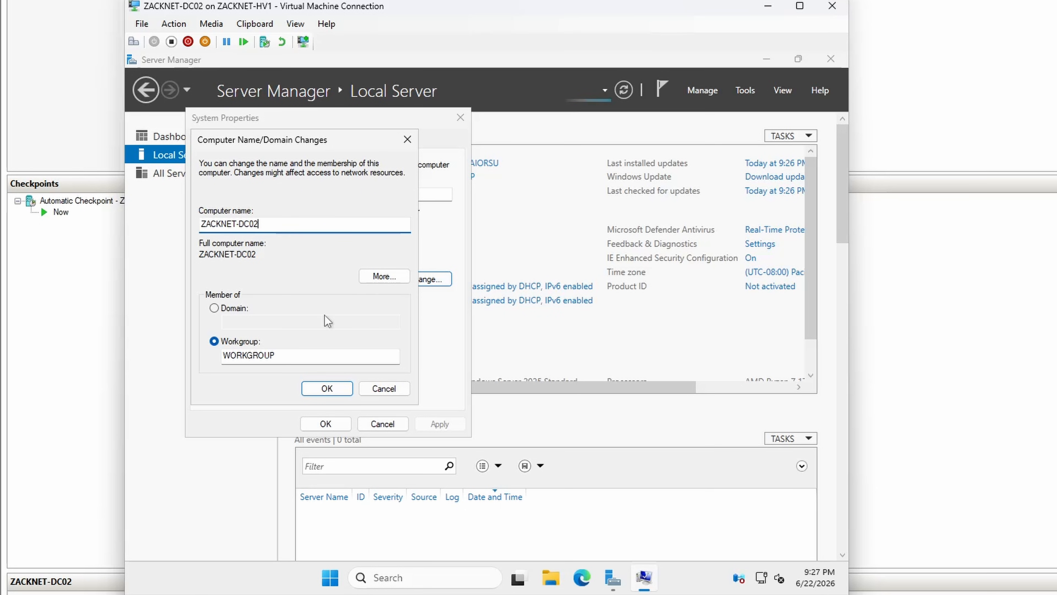
pyautogui.click(318, 388)
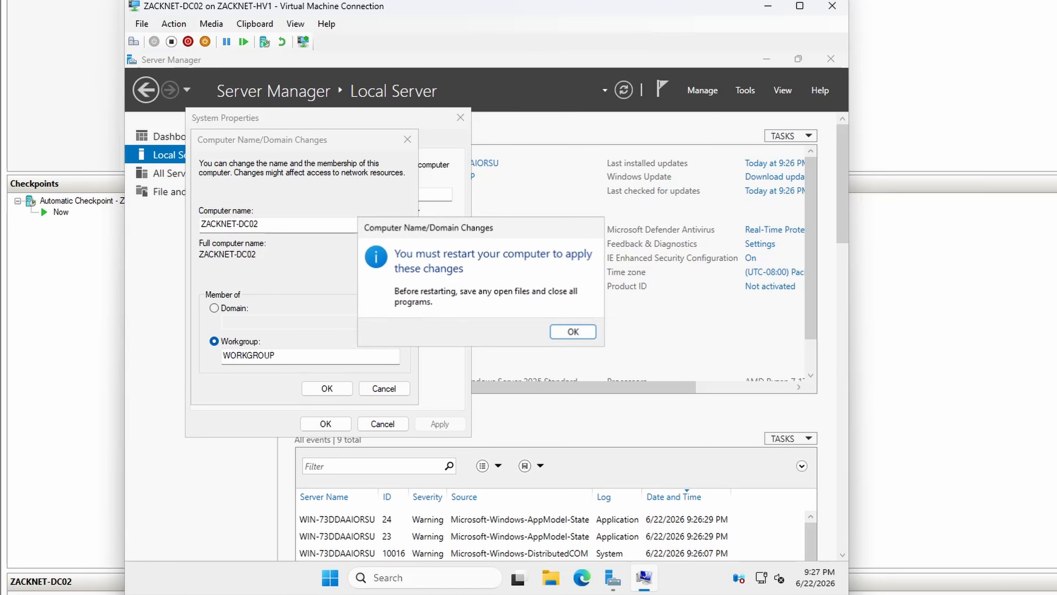
pyautogui.click(574, 332)
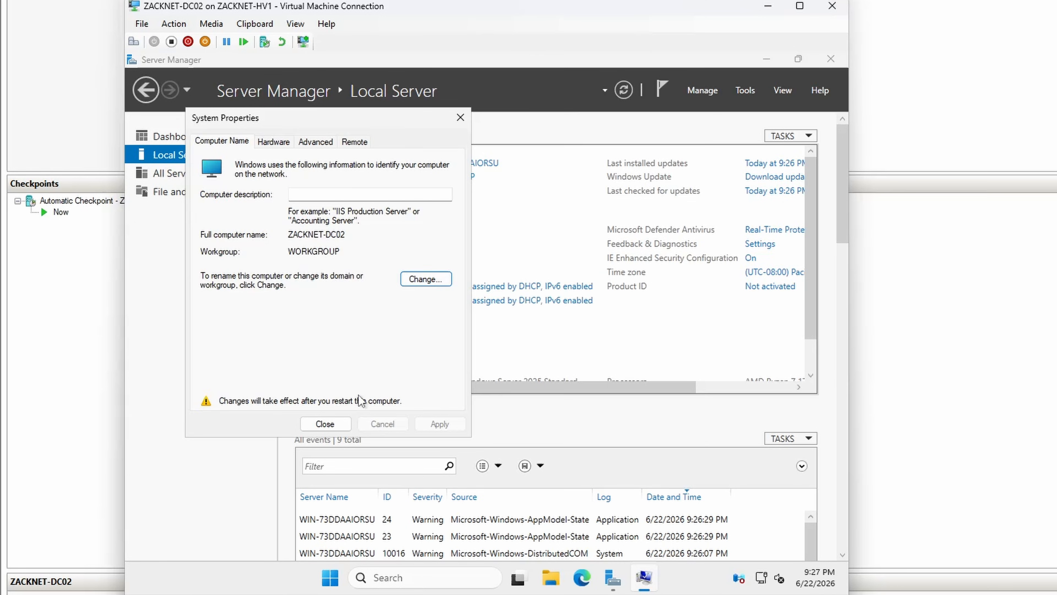
pyautogui.click(327, 423)
pyautogui.click(483, 326)
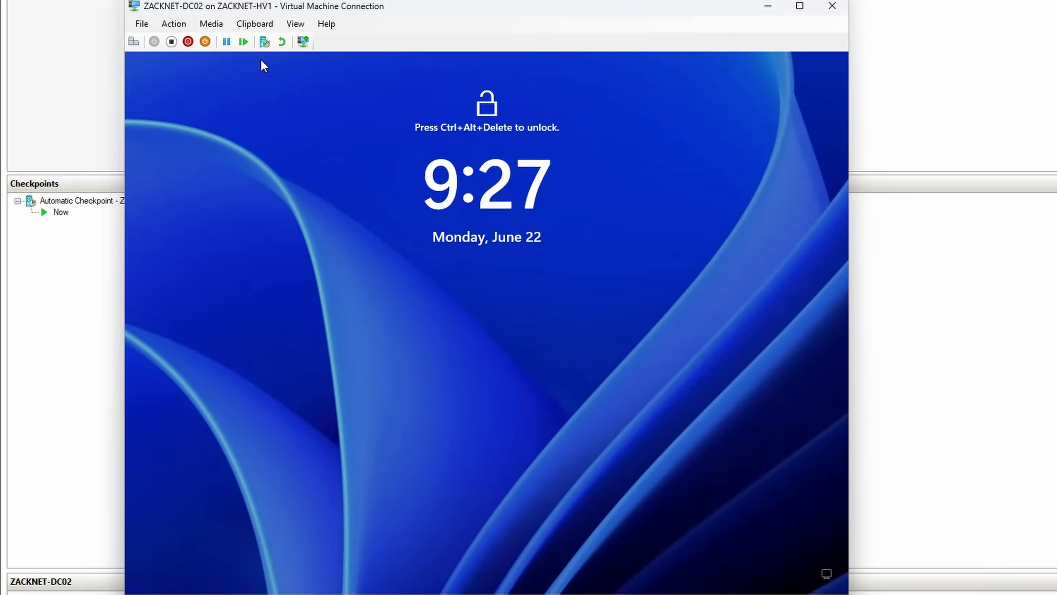
# Step: Unlock ZACKNET-DC02, sign in to the new administrator account with its password, and complete the first sign-in screen
pyautogui.click(219, 24)
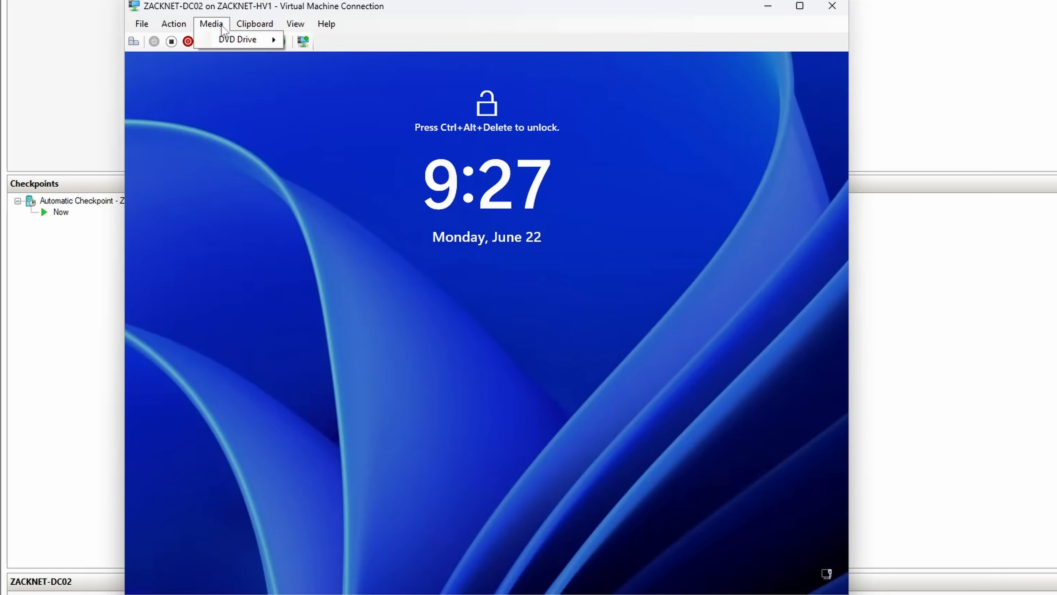
pyautogui.click(182, 32)
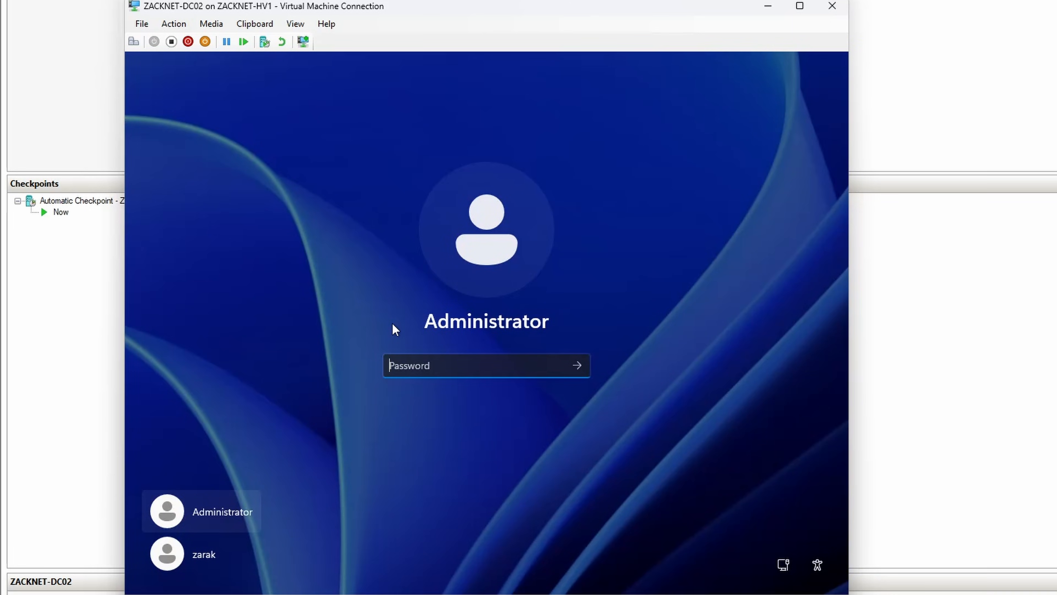
pyautogui.click(222, 555)
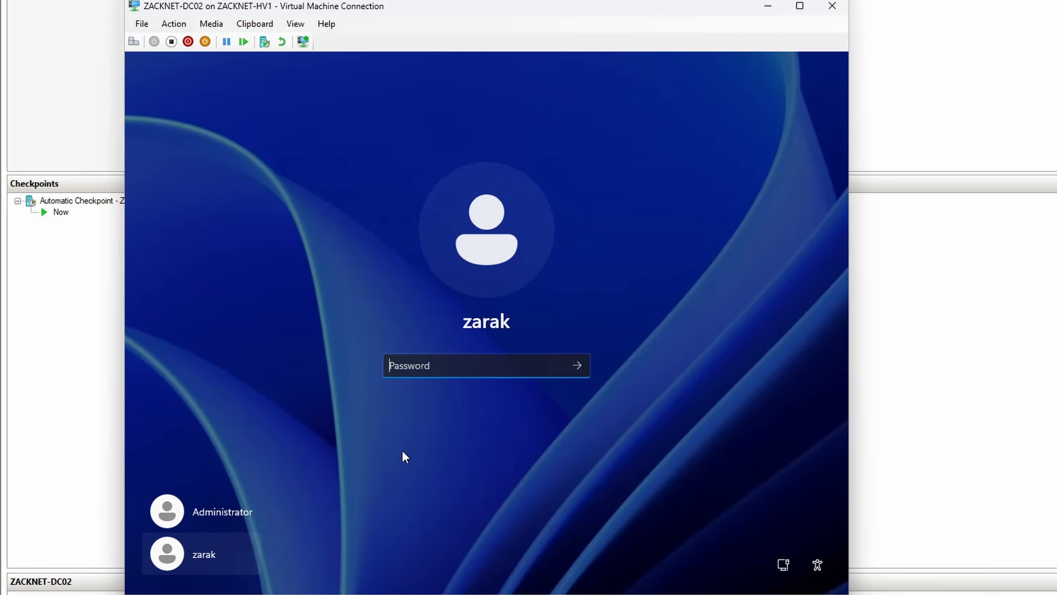
pyautogui.write('••')
pyautogui.press('Return')
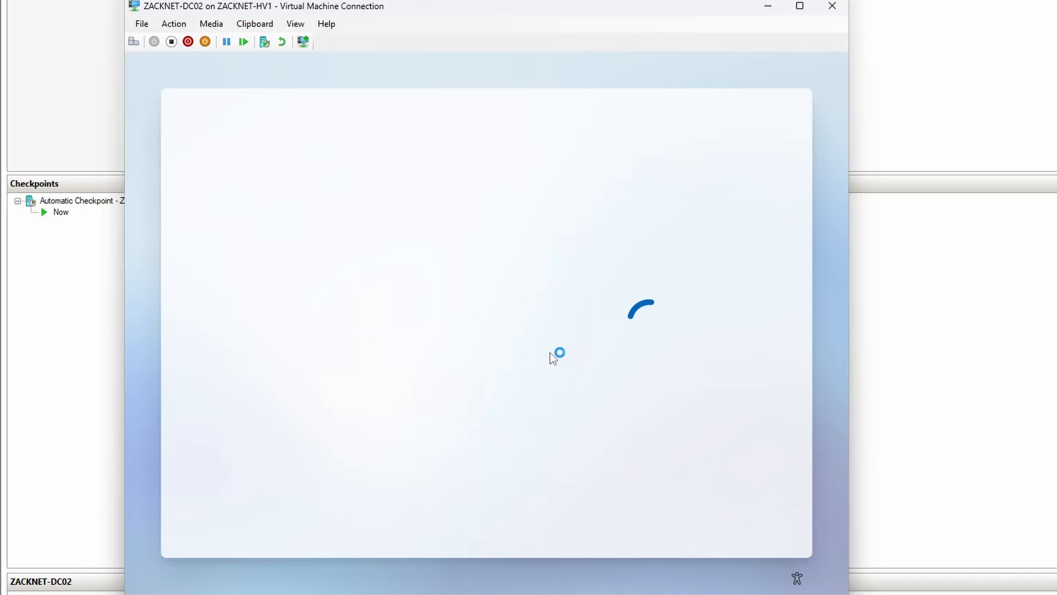
pyautogui.click(716, 511)
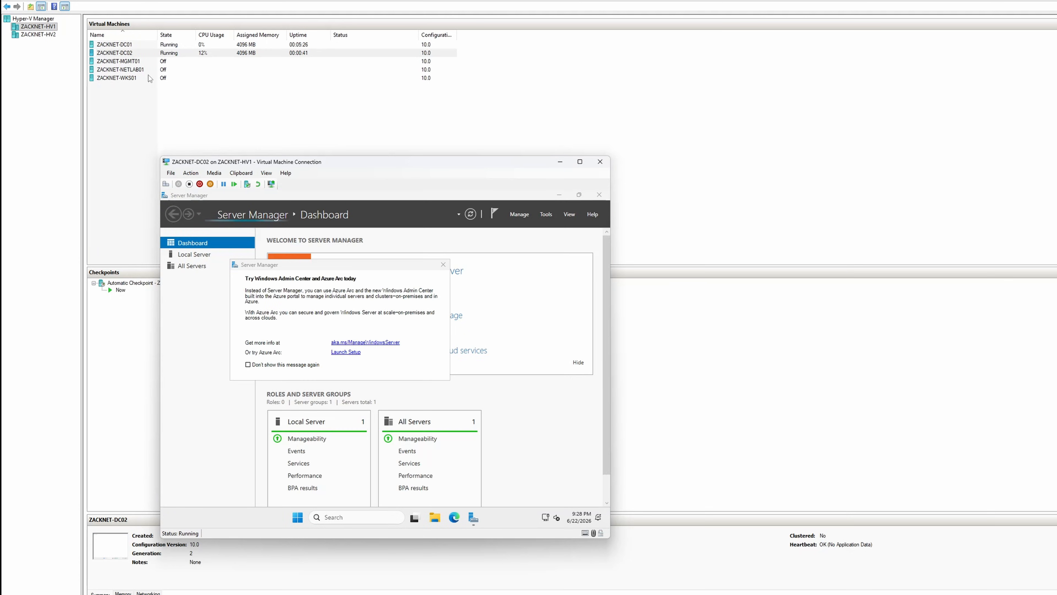
# Step: Remove the WAN network adapter from the ZACKNET-DC02 virtual machine settings and apply the change
pyautogui.click(139, 54)
pyautogui.rightClick(138, 57)
pyautogui.click(149, 74)
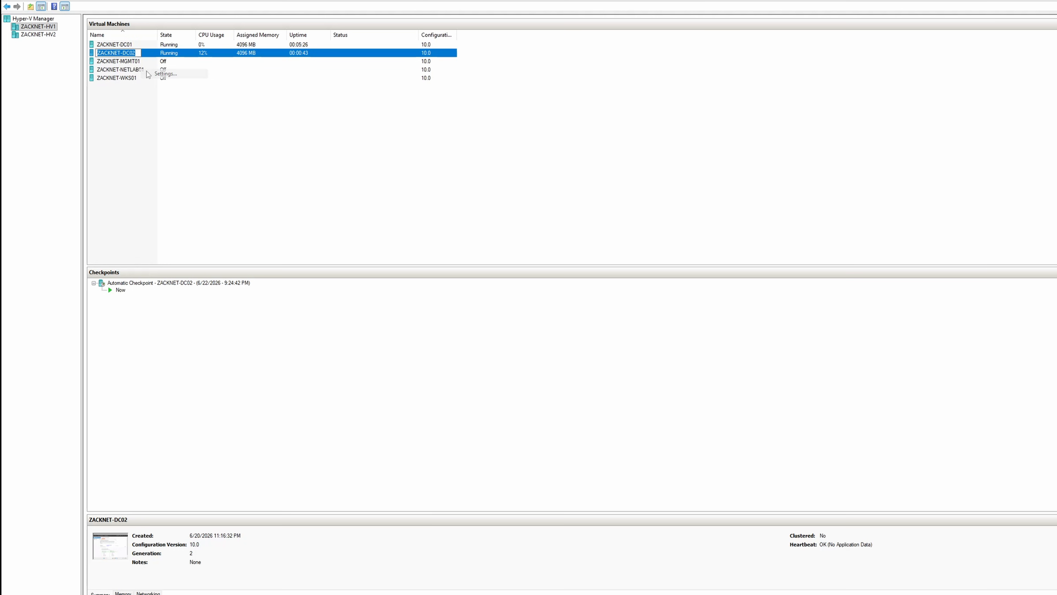
pyautogui.click(669, 292)
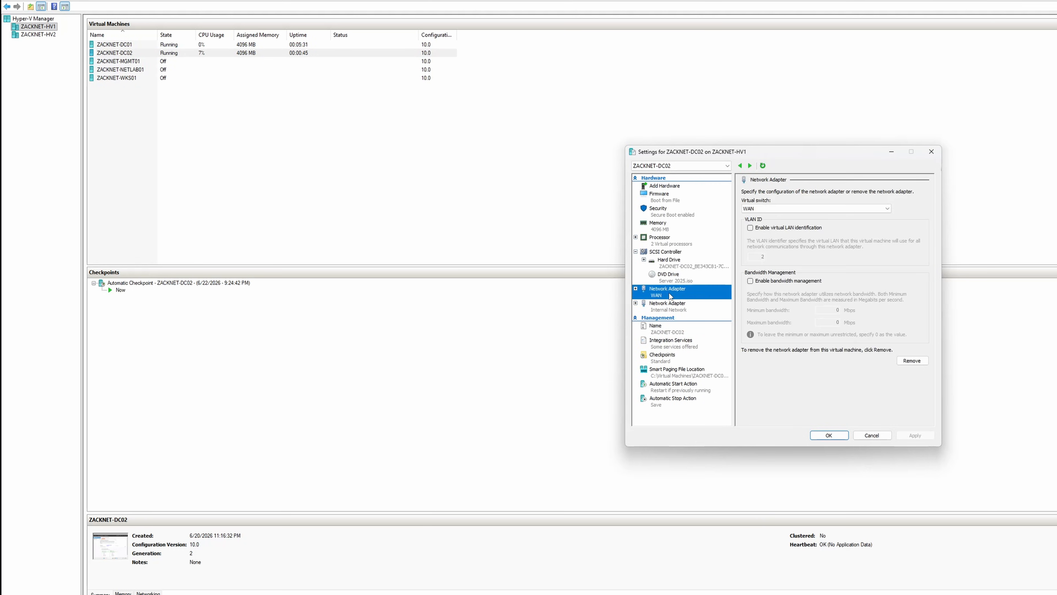
pyautogui.click(911, 360)
pyautogui.click(915, 435)
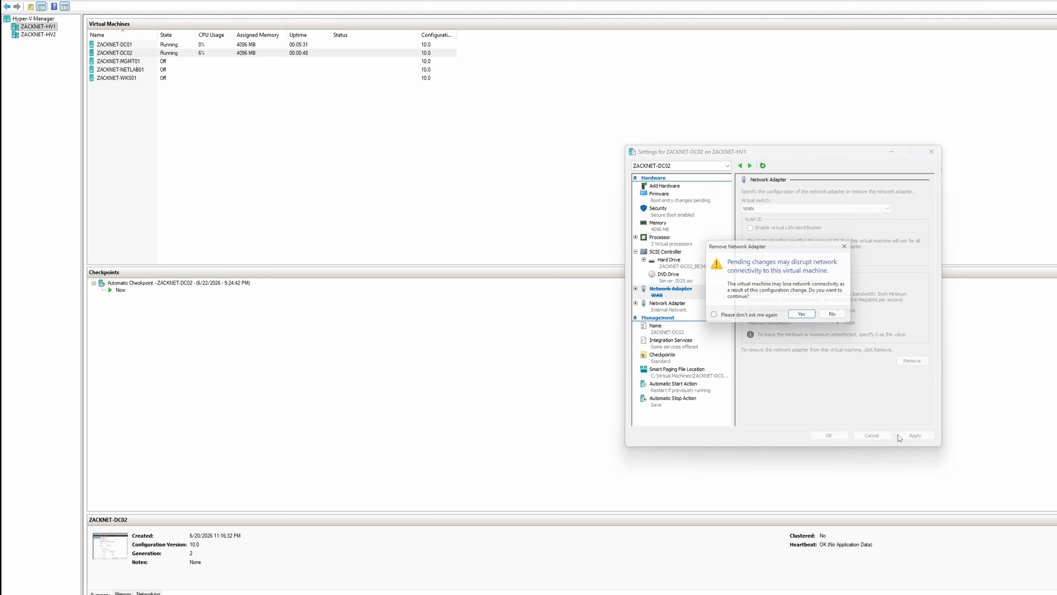
pyautogui.click(805, 316)
pyautogui.click(829, 436)
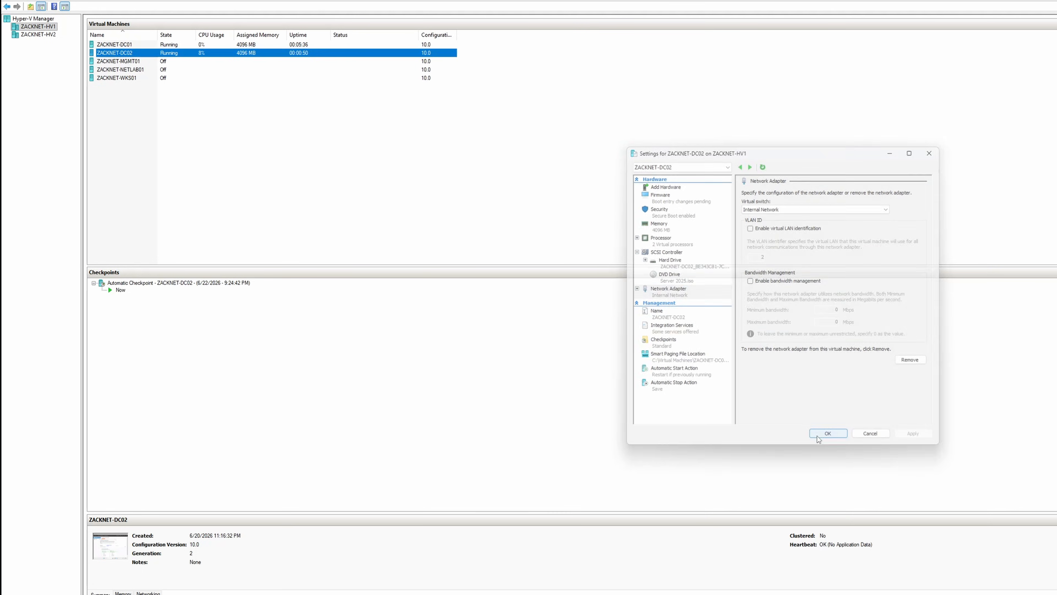
# Step: Reconnect to the ZACKNET-DC02 virtual machine, dismiss the Azure Arc message and close Server Manager
pyautogui.rightClick(178, 52)
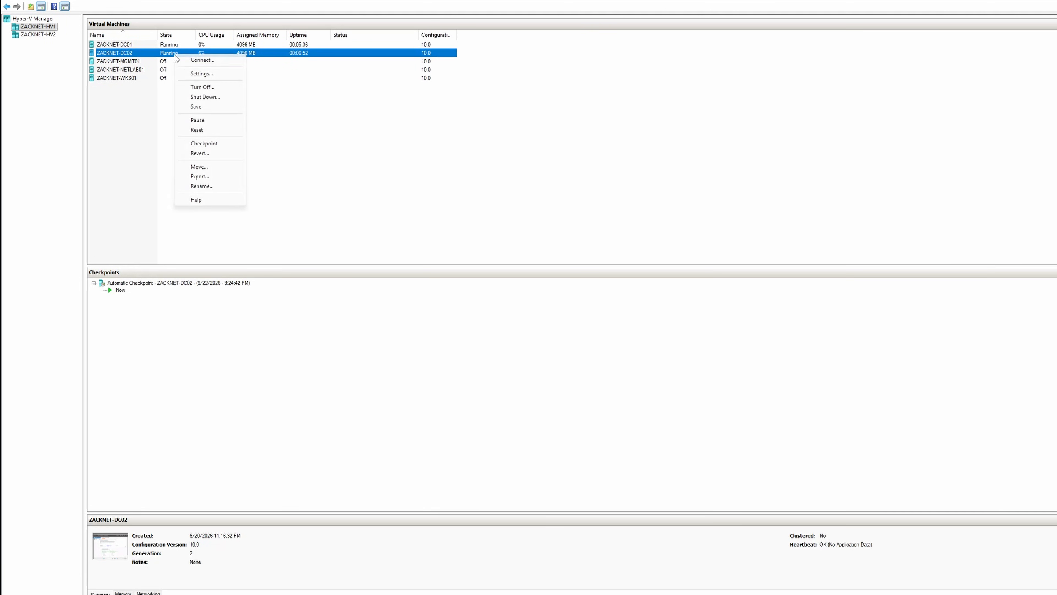
pyautogui.click(196, 59)
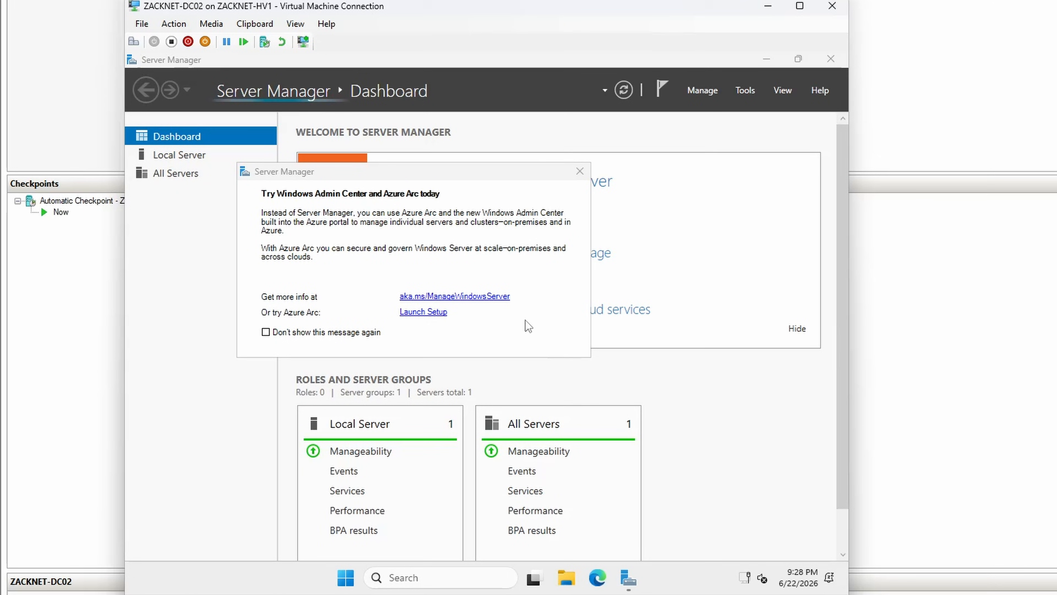
pyautogui.click(580, 171)
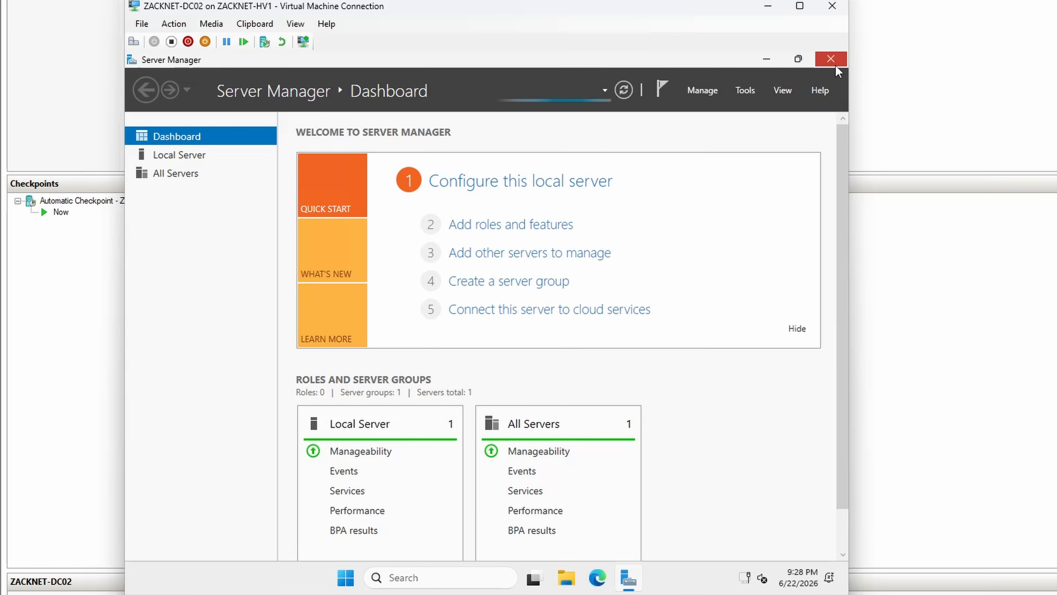
pyautogui.click(830, 58)
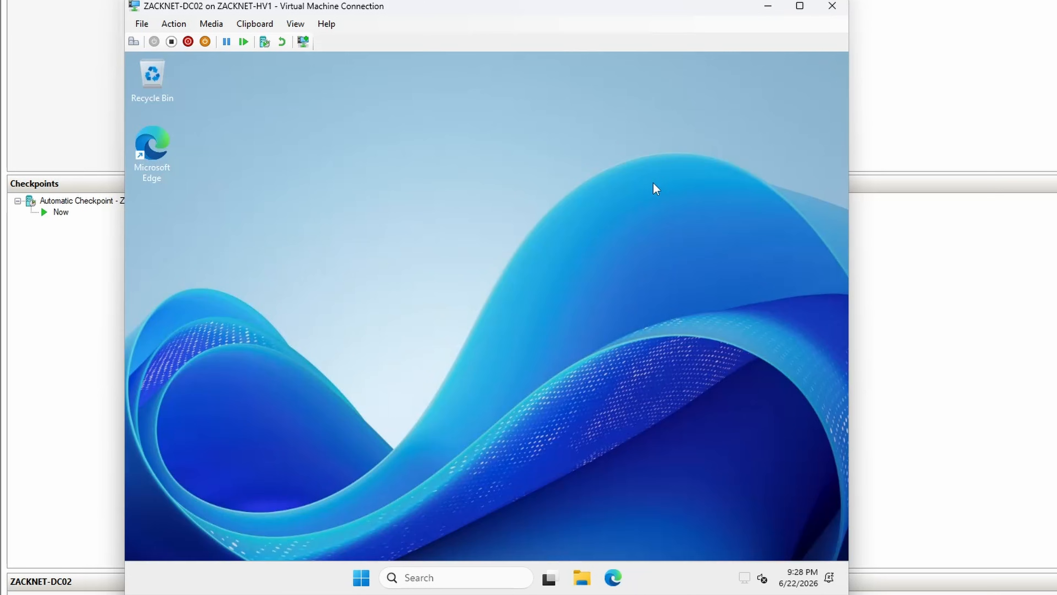
# Step: Find the network connections and open the Internet Protocol Version 4 properties of the Ethernet adapter
pyautogui.click(446, 568)
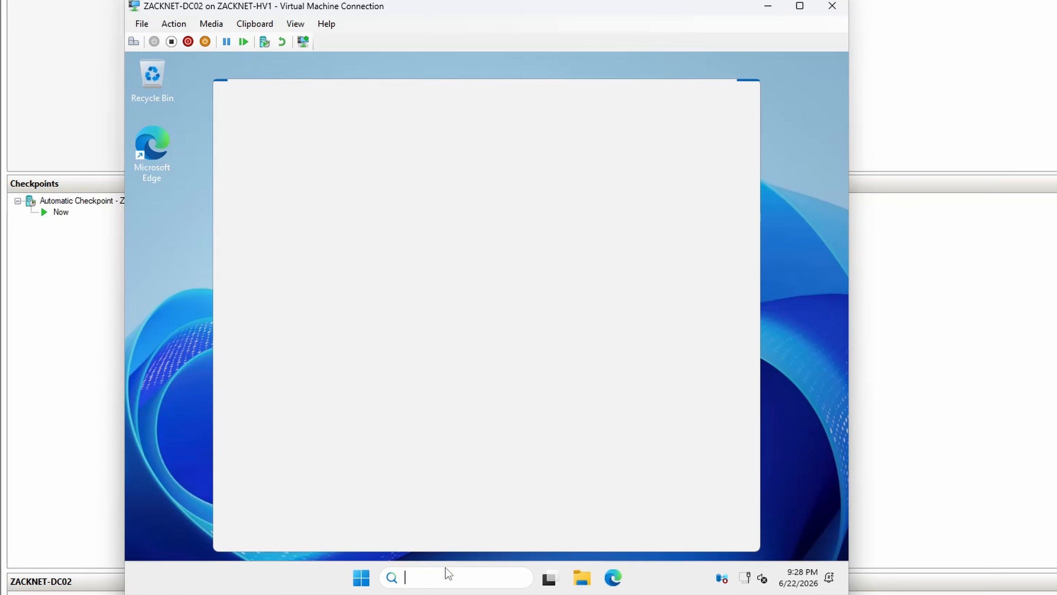
pyautogui.write('network')
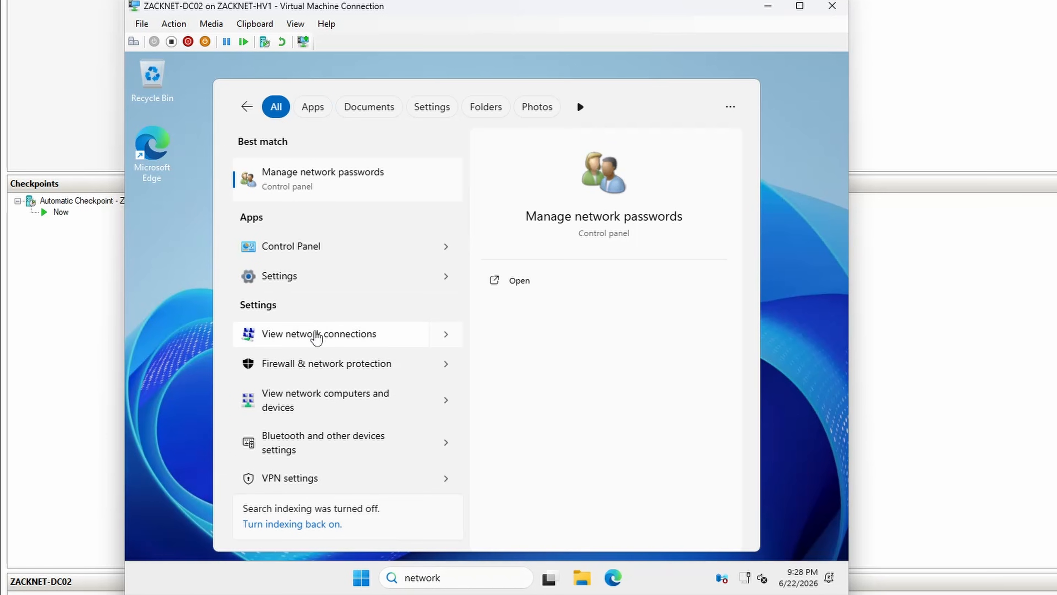
pyautogui.click(316, 334)
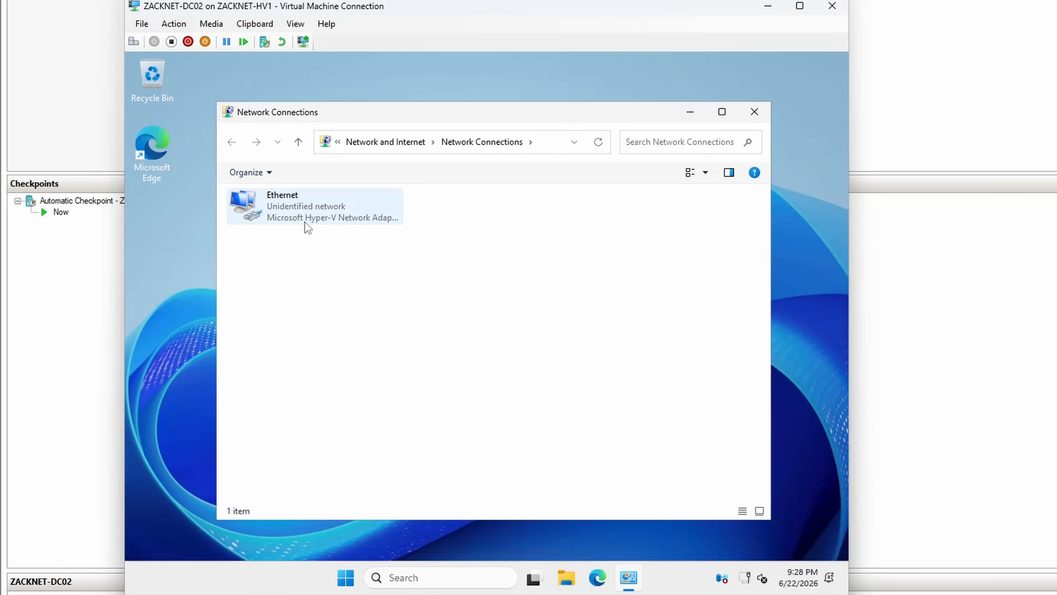
pyautogui.doubleClick(305, 219)
pyautogui.click(401, 432)
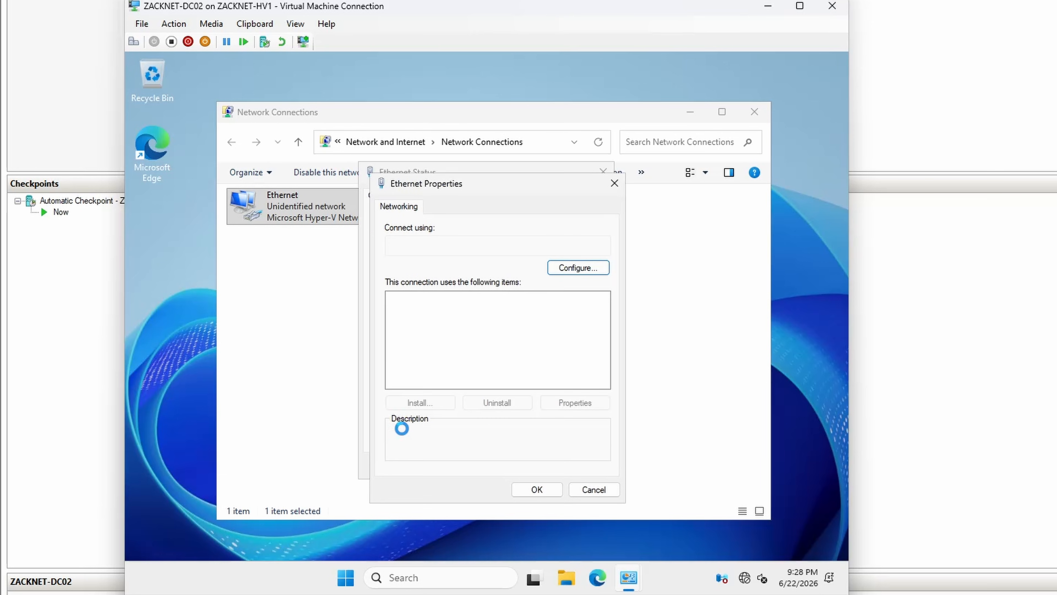
pyautogui.doubleClick(469, 336)
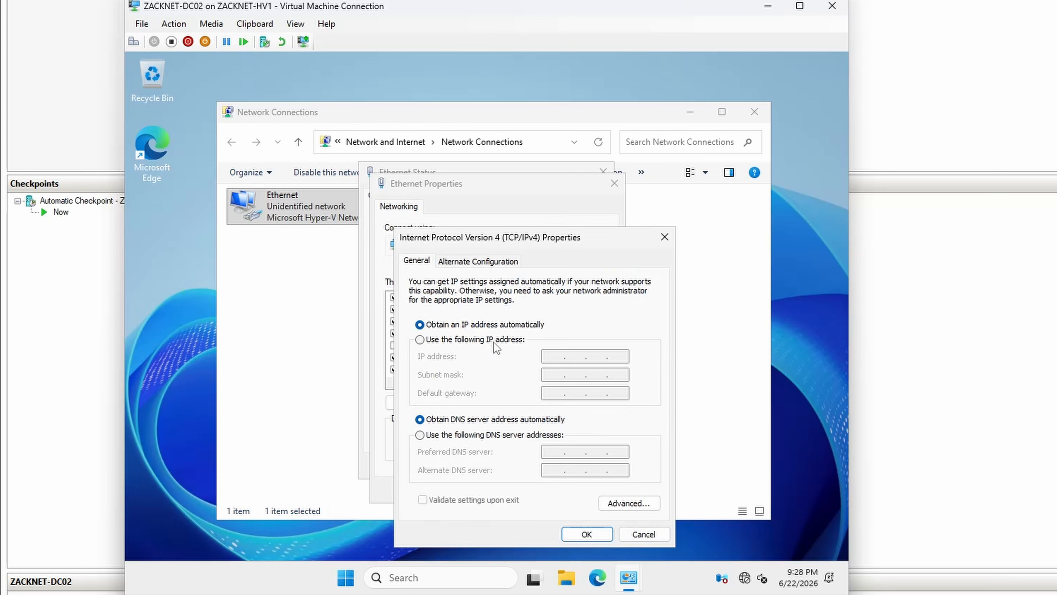
# Step: Set static IP address 10.10.10.11, subnet mask 255.255.255.0 and preferred DNS server 10.10.10.10, and close the adapter dialogs
pyautogui.click(495, 342)
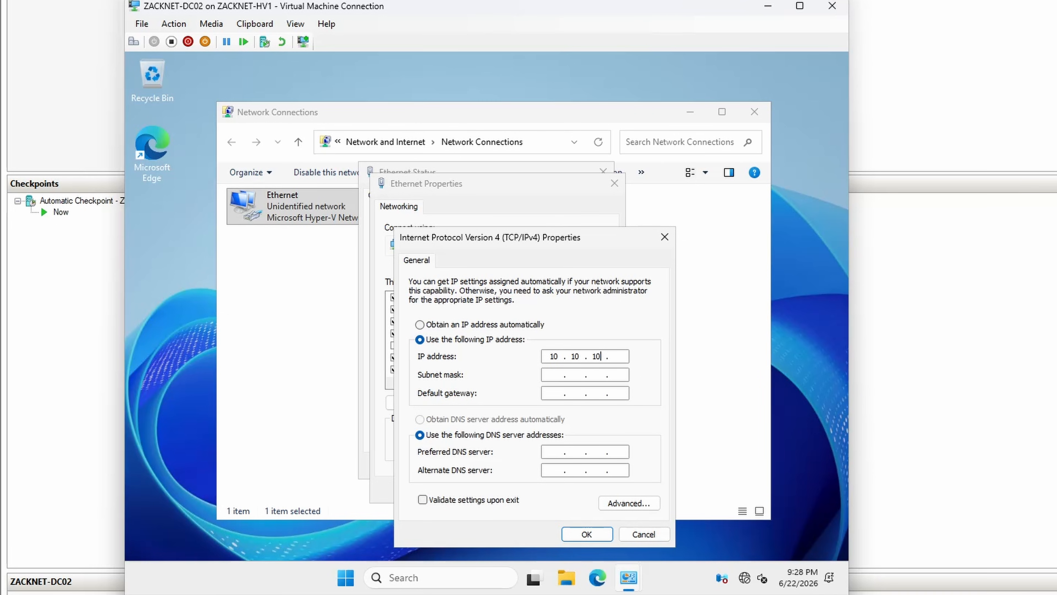
pyautogui.press('Tab')
pyautogui.write('255 . 255 . 255')
pyautogui.press('Tab')
pyautogui.press('Tab')
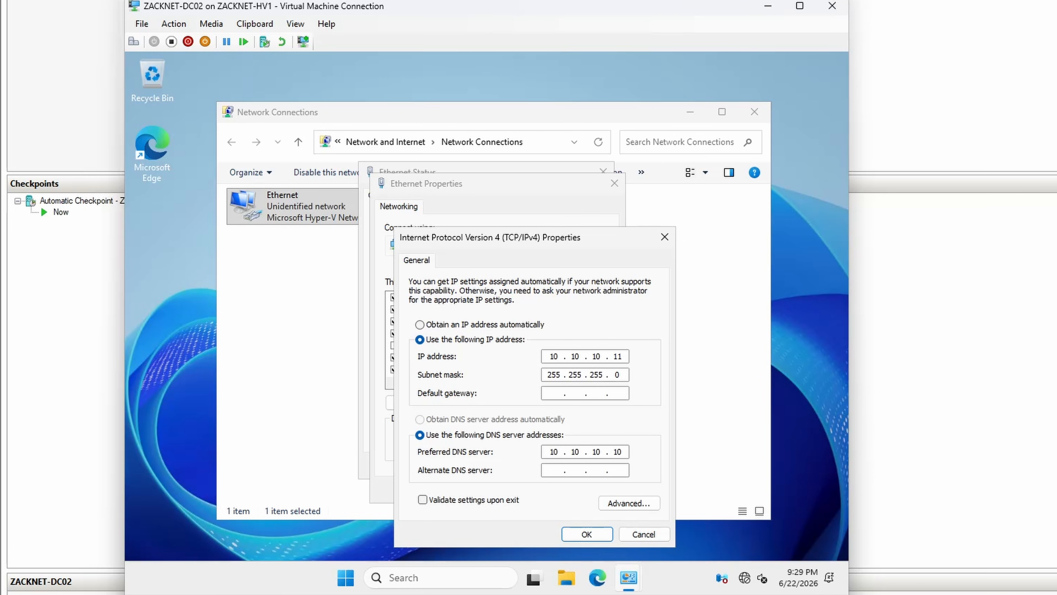
pyautogui.click(586, 532)
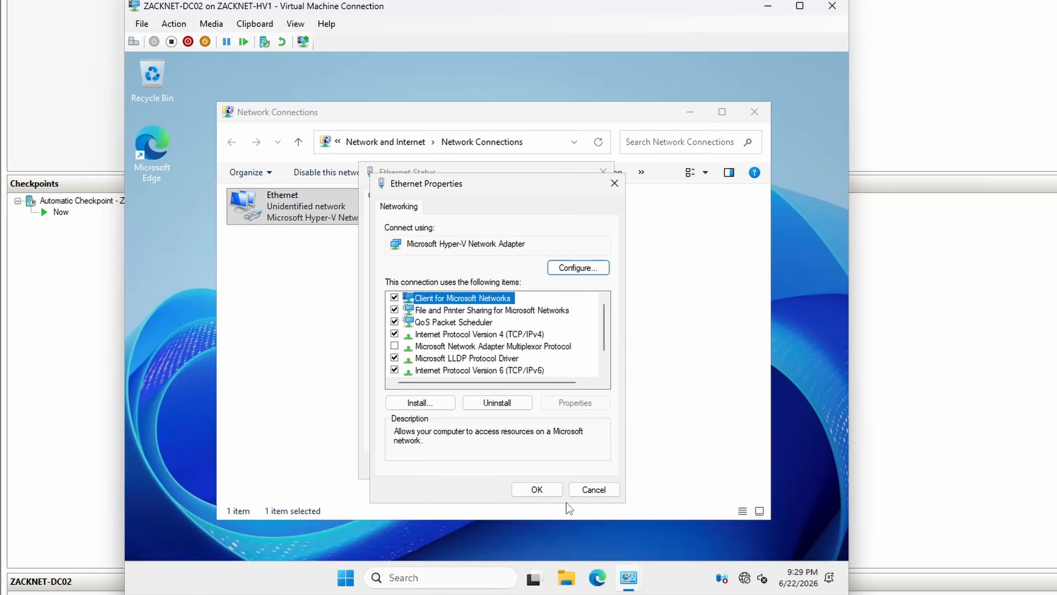
pyautogui.click(540, 491)
pyautogui.click(574, 470)
pyautogui.click(557, 456)
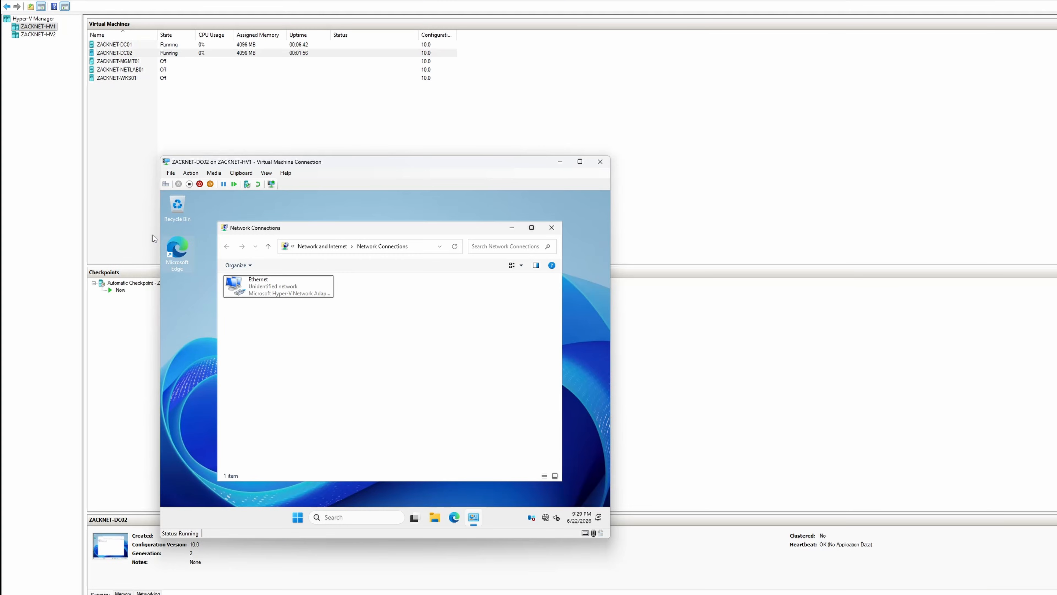
# Step: Start the ZACKNET-MGMT01 virtual machine from its last state, continuing past the automatic checkpoint prompt, and connect to it
pyautogui.click(126, 200)
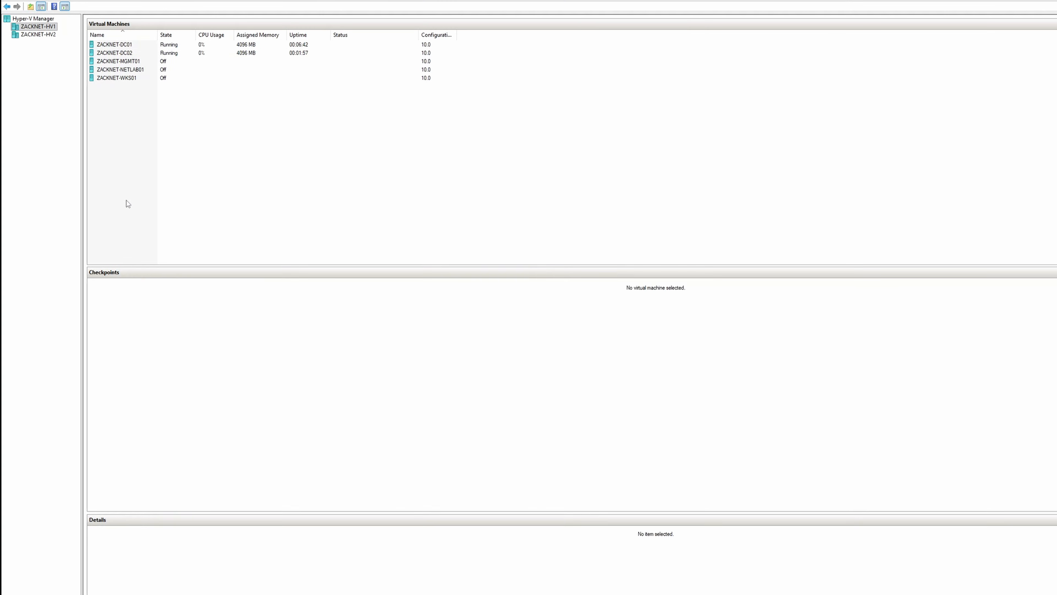
pyautogui.click(122, 62)
pyautogui.rightClick(121, 62)
pyautogui.click(135, 95)
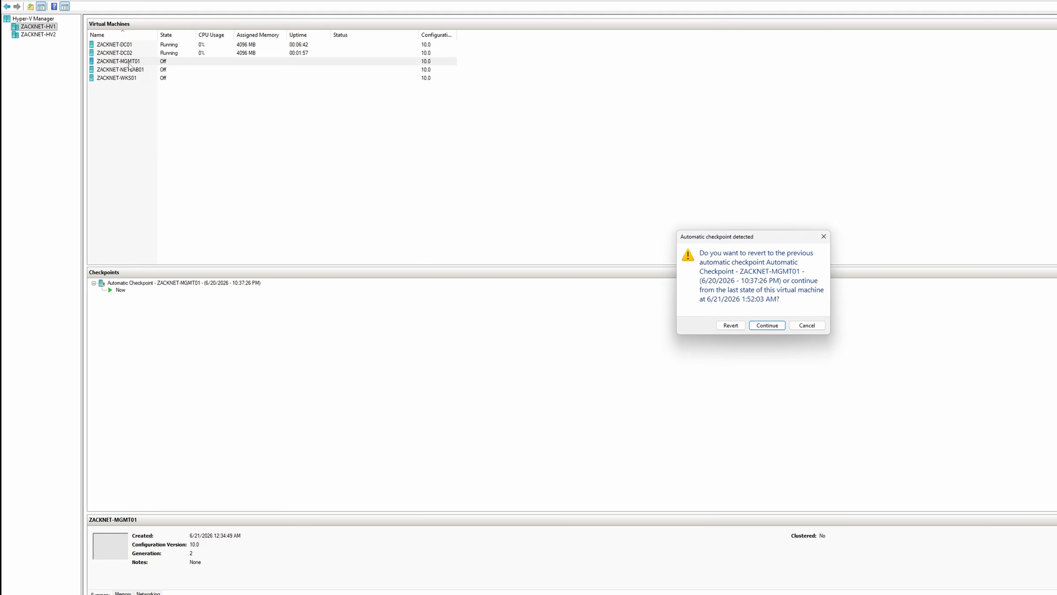
pyautogui.click(753, 327)
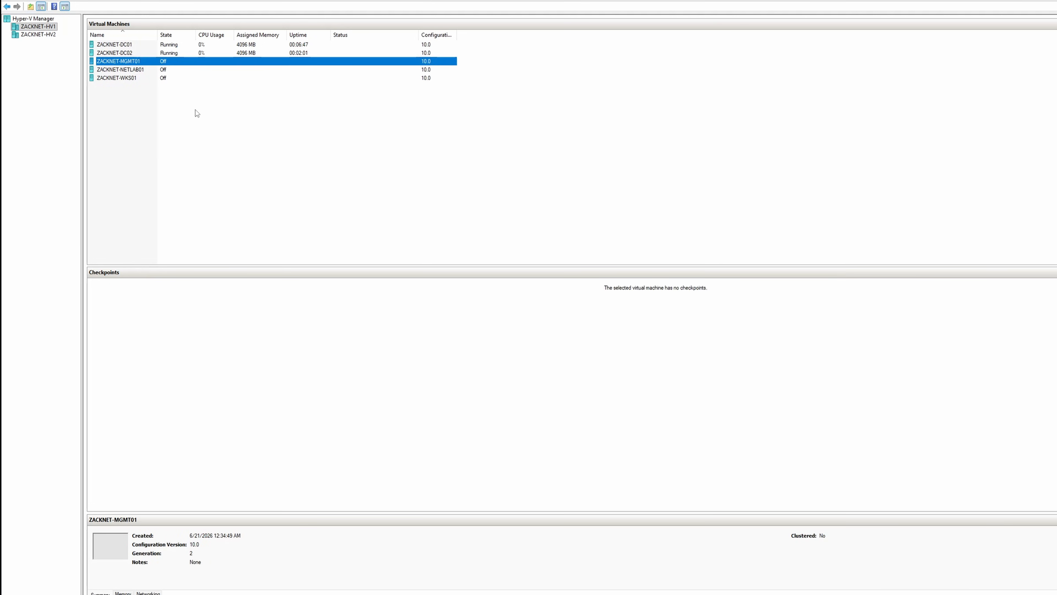
pyautogui.rightClick(139, 62)
pyautogui.click(166, 67)
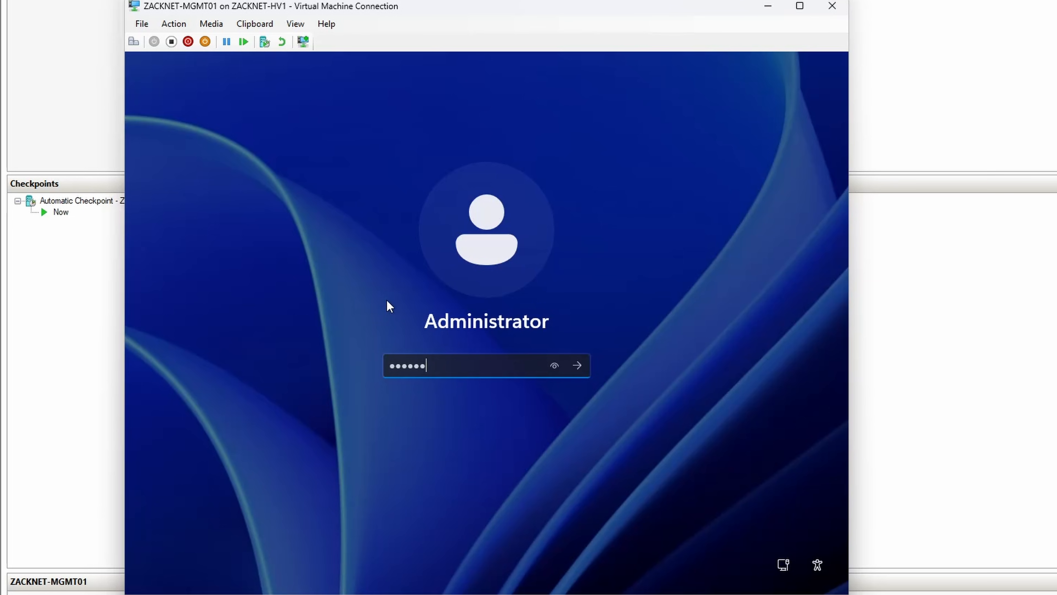
# Step: Sign in to ZACKNET-MGMT01 as Administrator with the account password, retrying after the rejected entry
pyautogui.write('••')
pyautogui.press('Return')
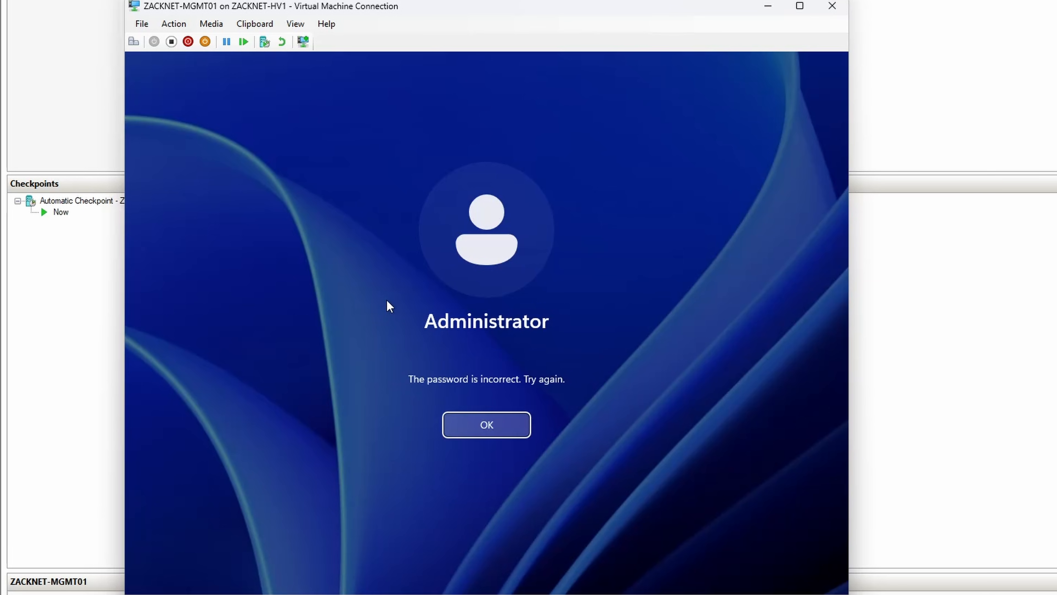
pyautogui.press('Return')
pyautogui.write('•••••••••')
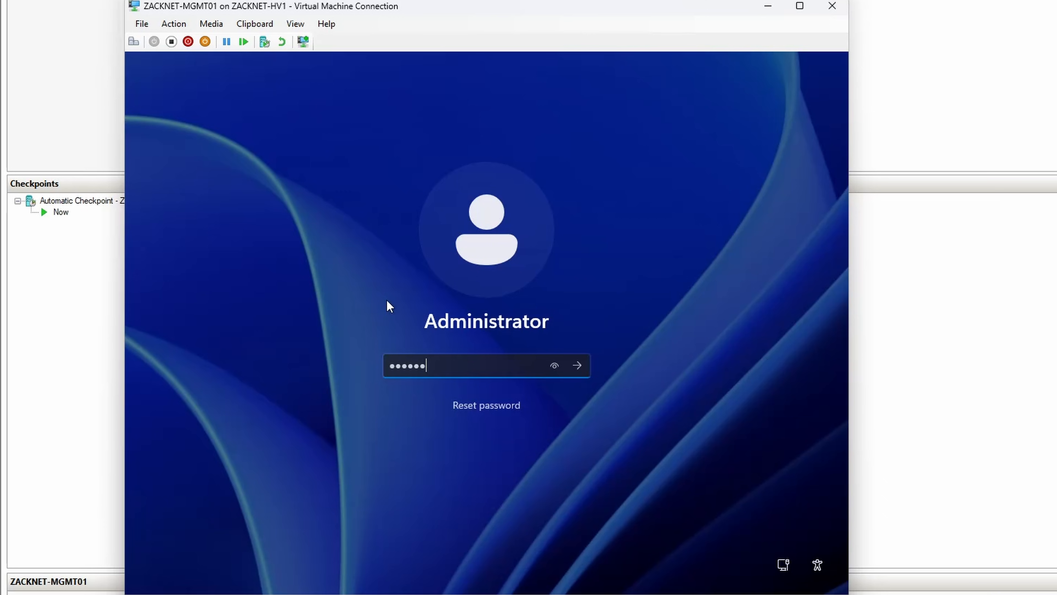
pyautogui.press('Return')
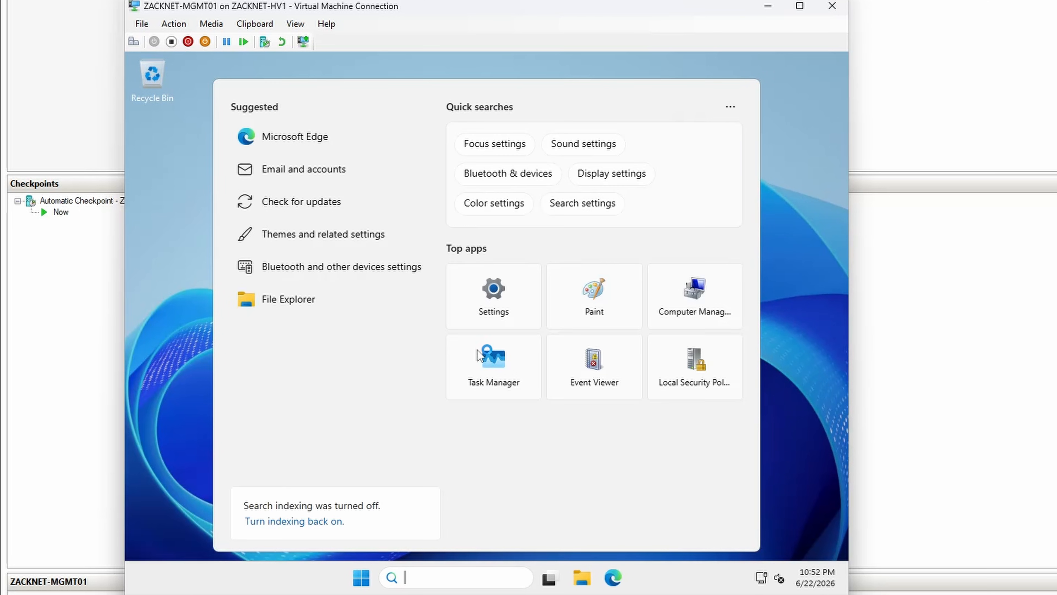
# Step: Install all available Windows updates on ZACKNET-MGMT01, minimize the update settings and dismiss the Azure Arc message
pyautogui.write('update')
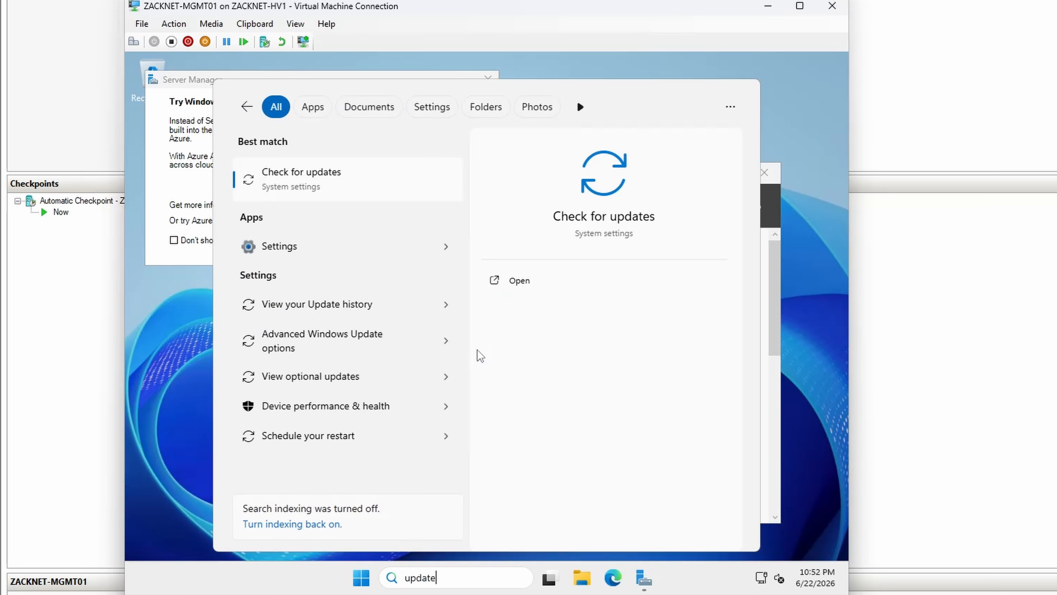
pyautogui.press('Return')
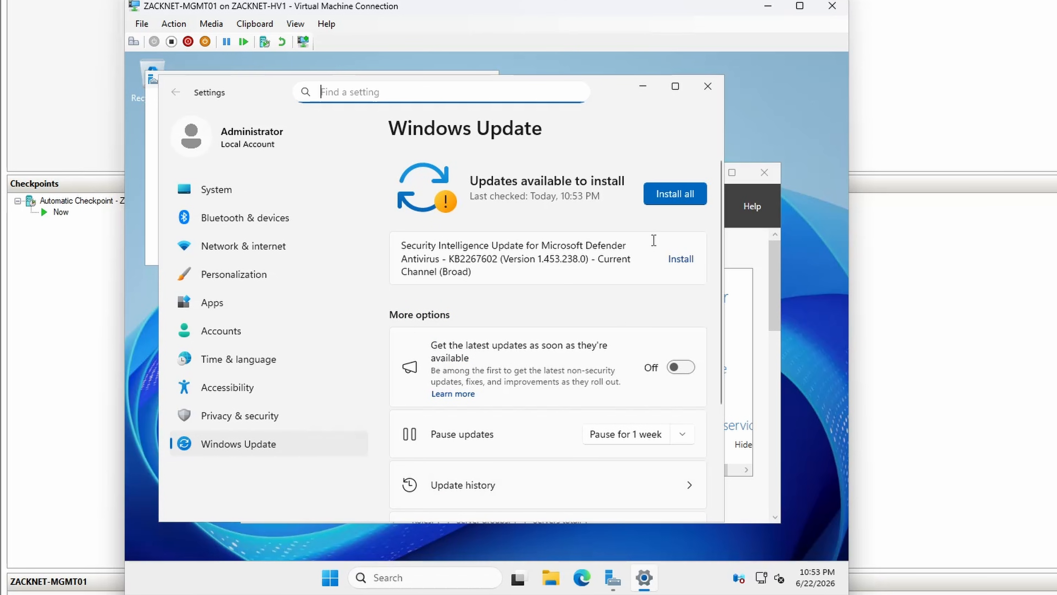
pyautogui.click(663, 197)
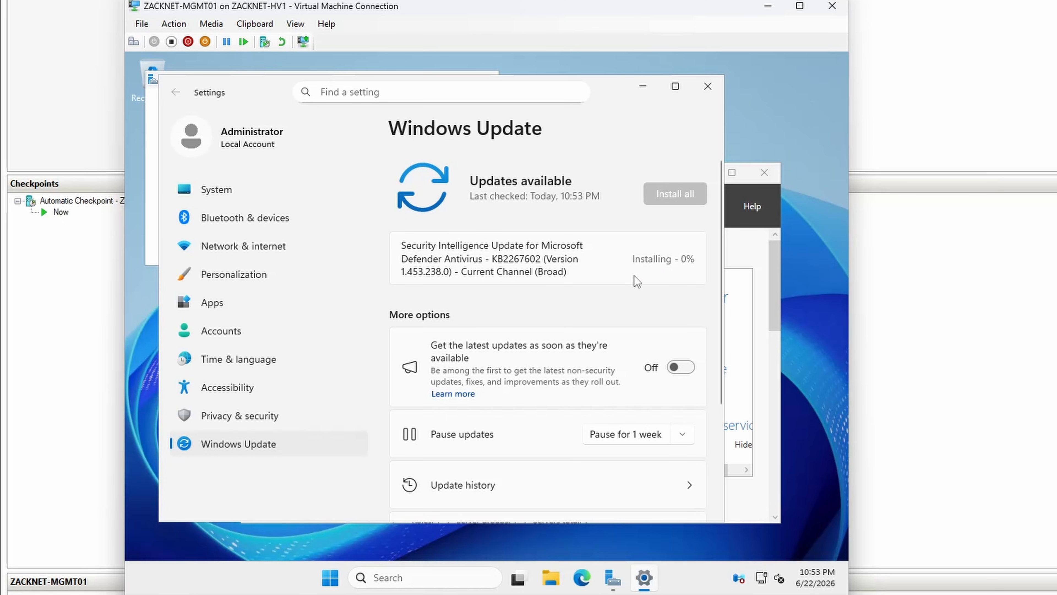
pyautogui.click(644, 88)
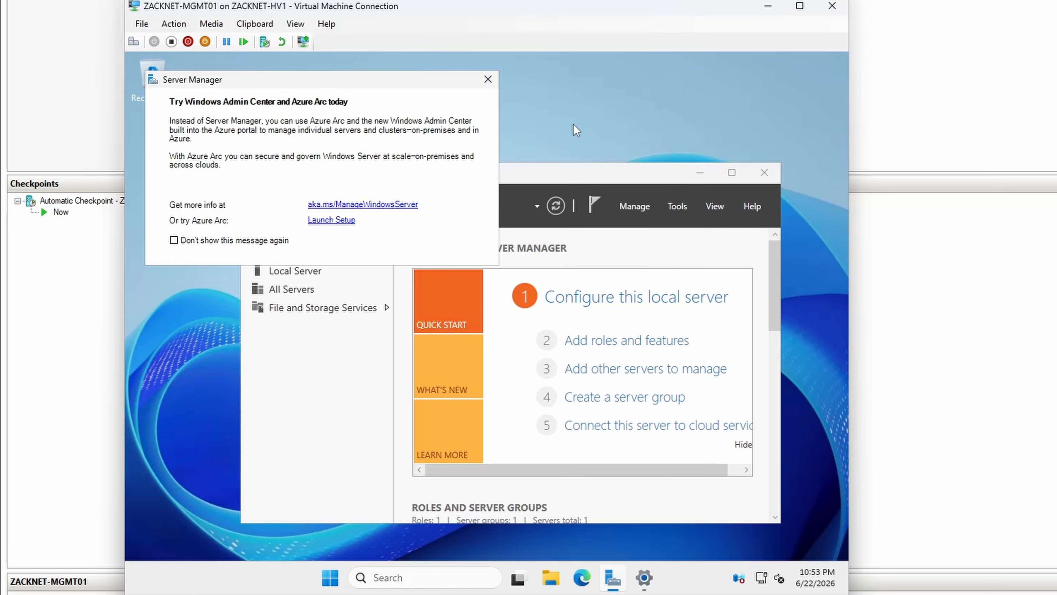
pyautogui.click(490, 76)
# Step: Find Computer Management and show the Users folder under Local Users and Groups
pyautogui.click(437, 577)
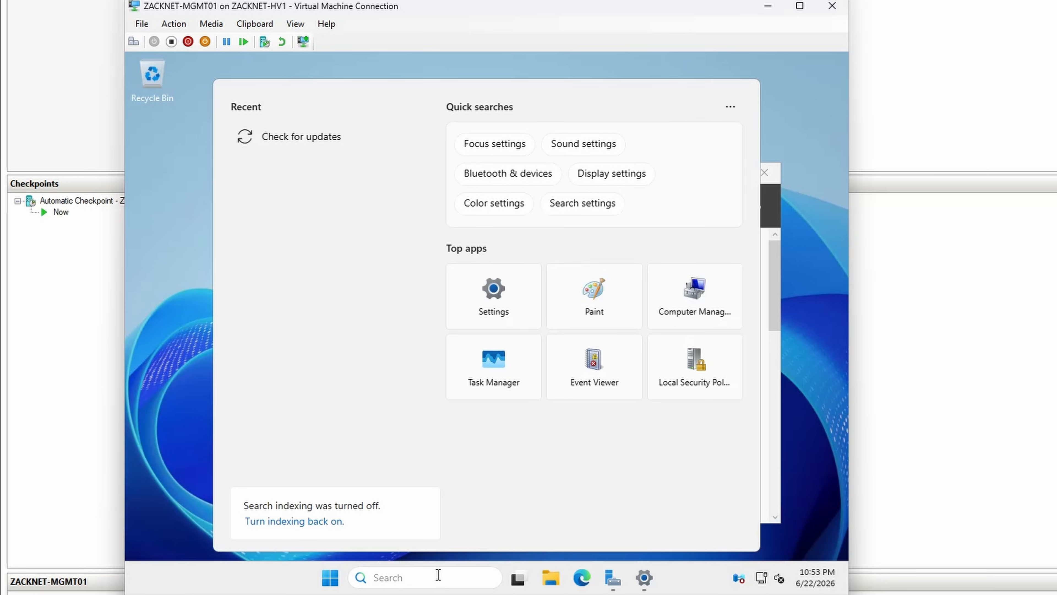
pyautogui.write('computer')
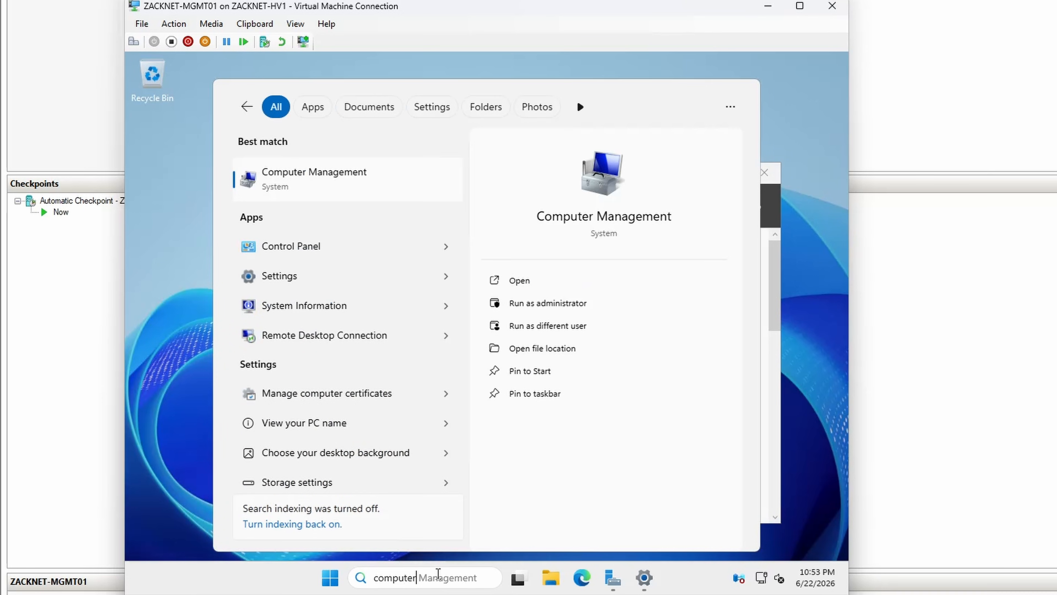
pyautogui.press('Return')
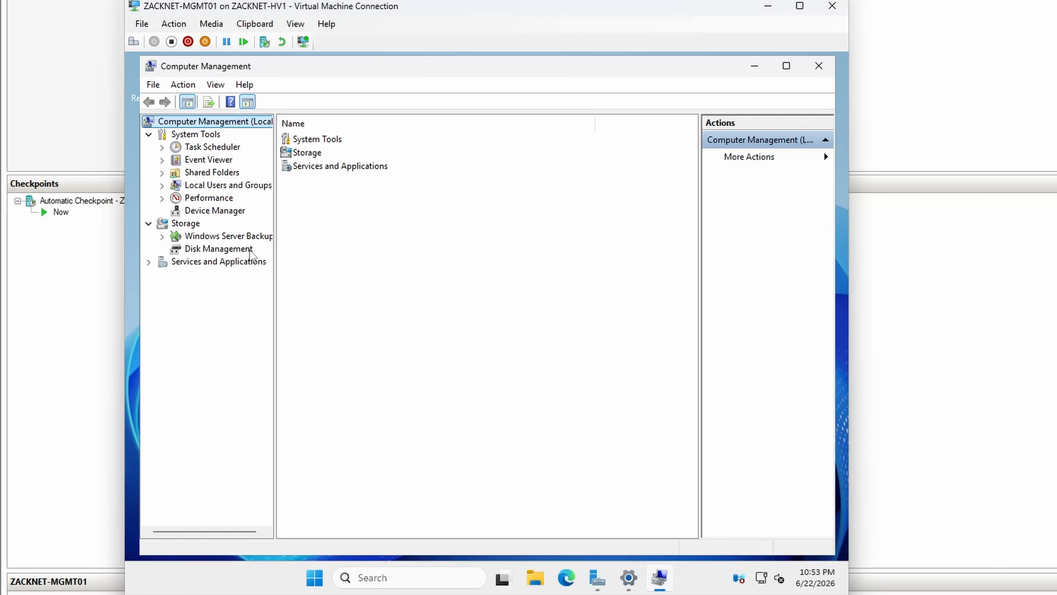
pyautogui.doubleClick(202, 186)
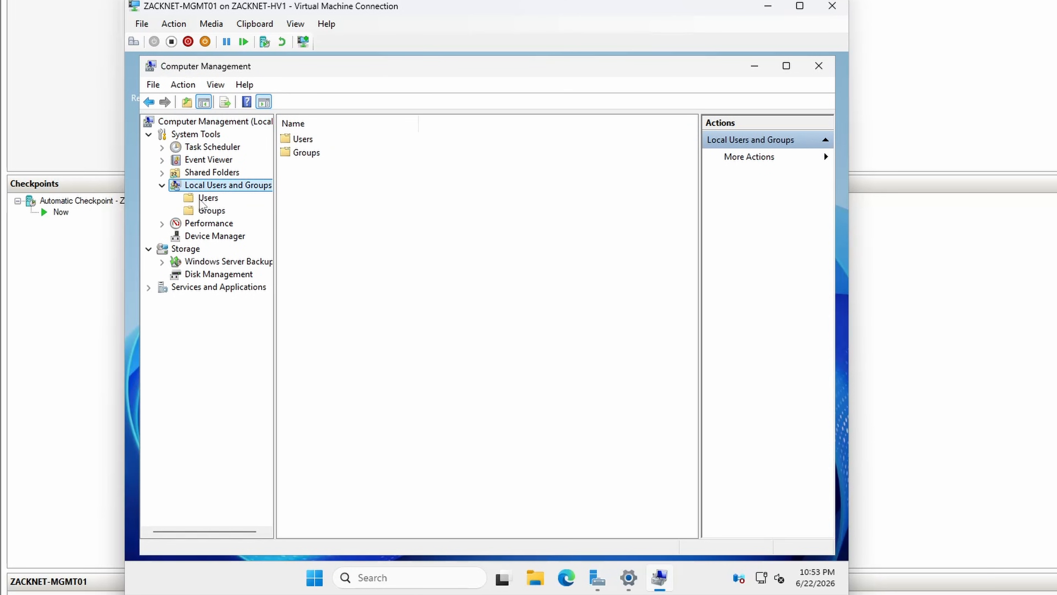
pyautogui.click(205, 198)
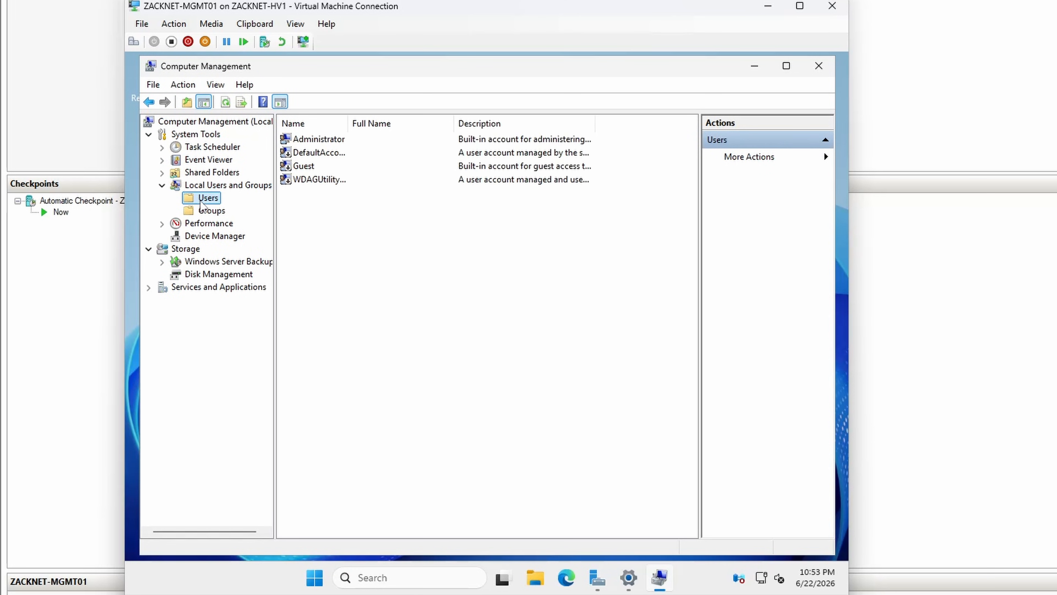
# Step: Create the replacement administrator's local user with user name, full name, description and account password, set to never expire without a forced password change
pyautogui.rightClick(328, 220)
pyautogui.click(343, 230)
pyautogui.write('zara')
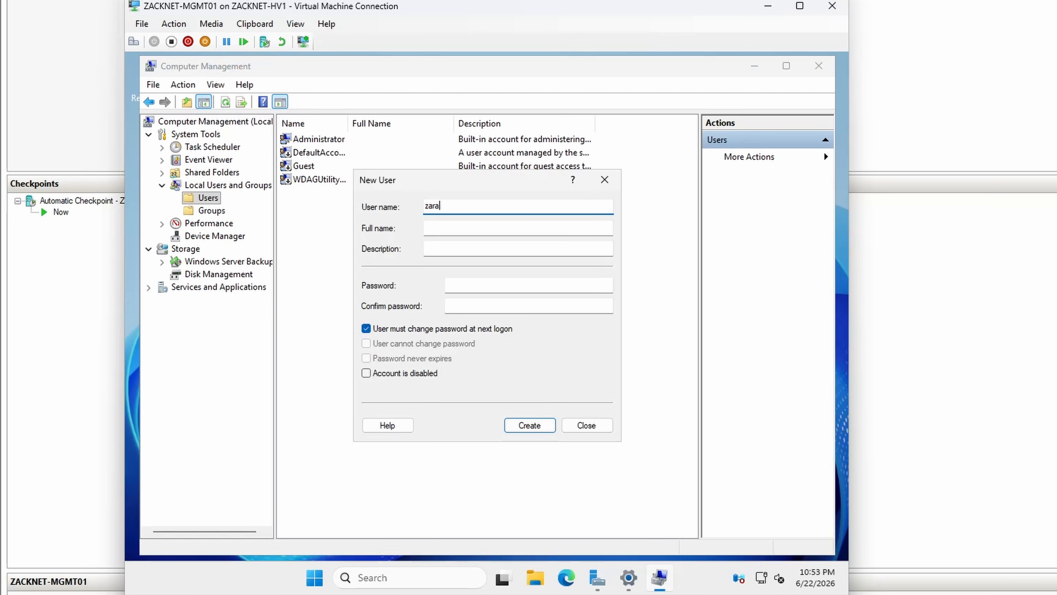
pyautogui.write('k')
pyautogui.press('Tab')
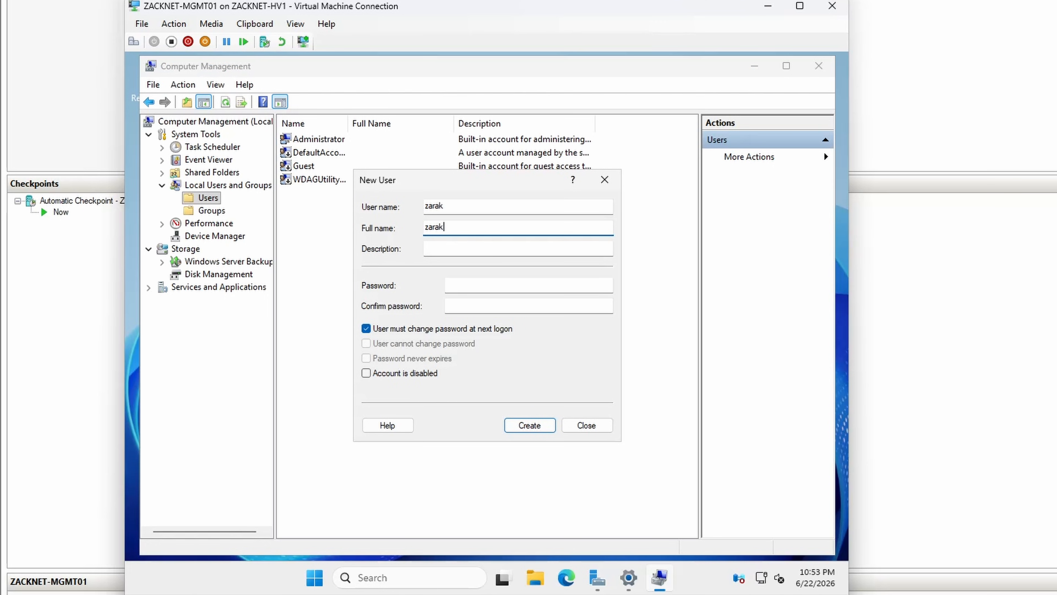
pyautogui.press('Tab')
pyautogui.write('z')
pyautogui.press('Tab')
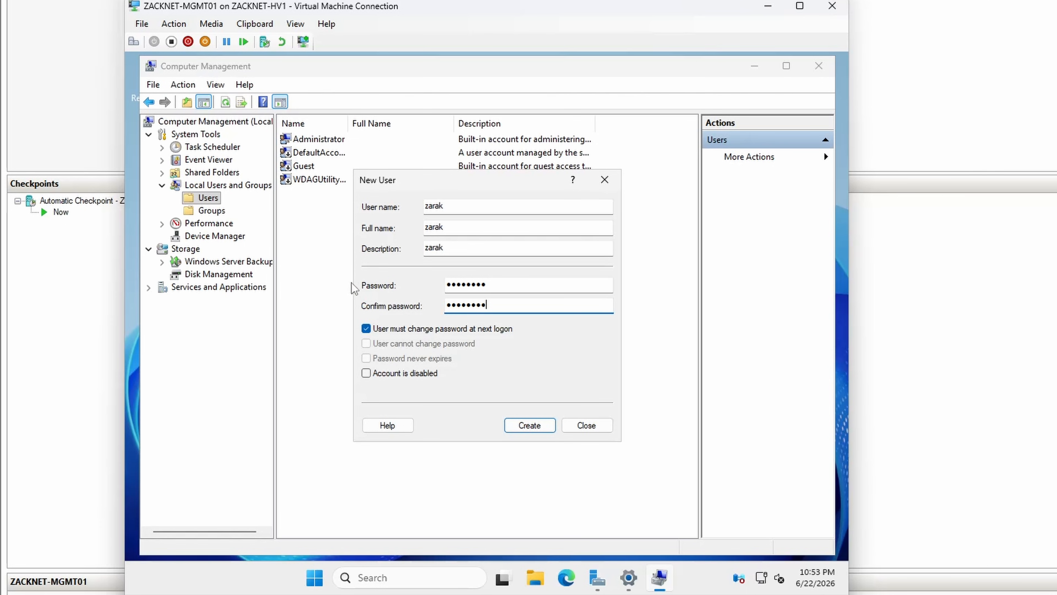
pyautogui.click(368, 328)
pyautogui.click(385, 359)
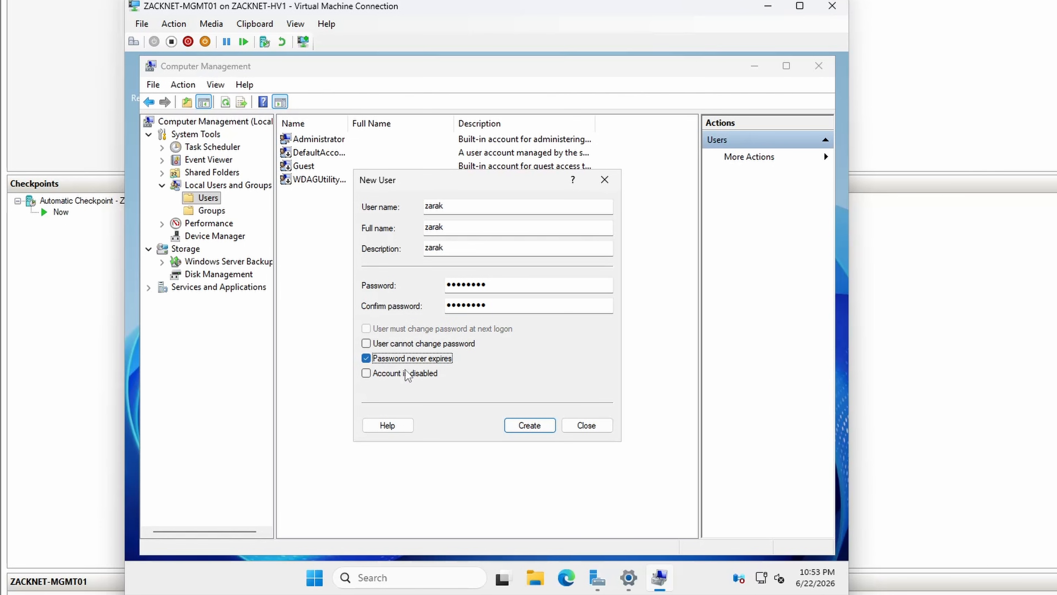
pyautogui.click(513, 427)
pyautogui.click(584, 427)
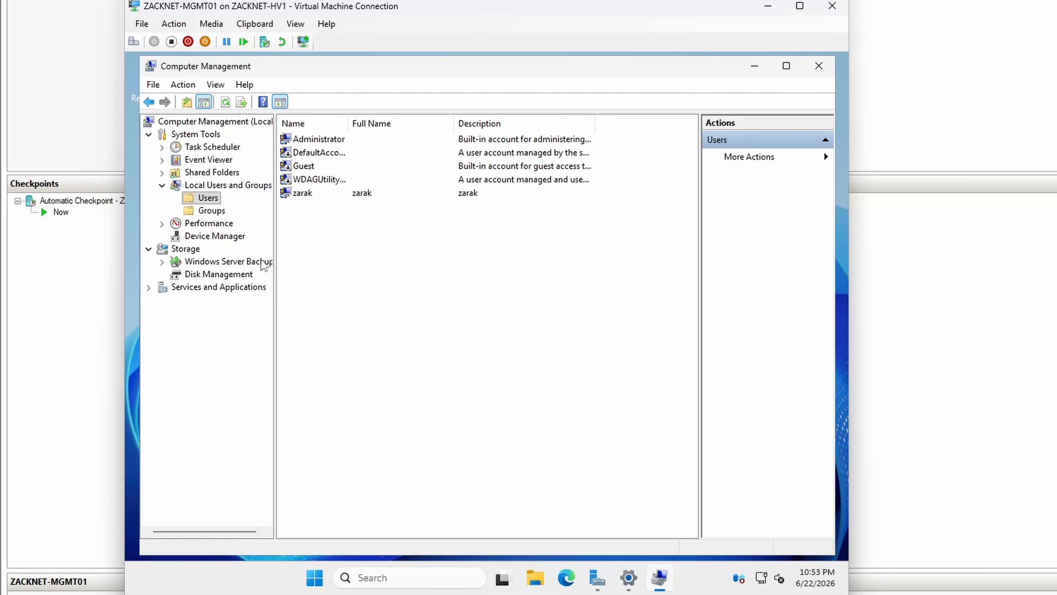
# Step: Add the new local user to the Administrators group, and close Computer Management and the Windows Update settings
pyautogui.click(211, 211)
pyautogui.doubleClick(318, 154)
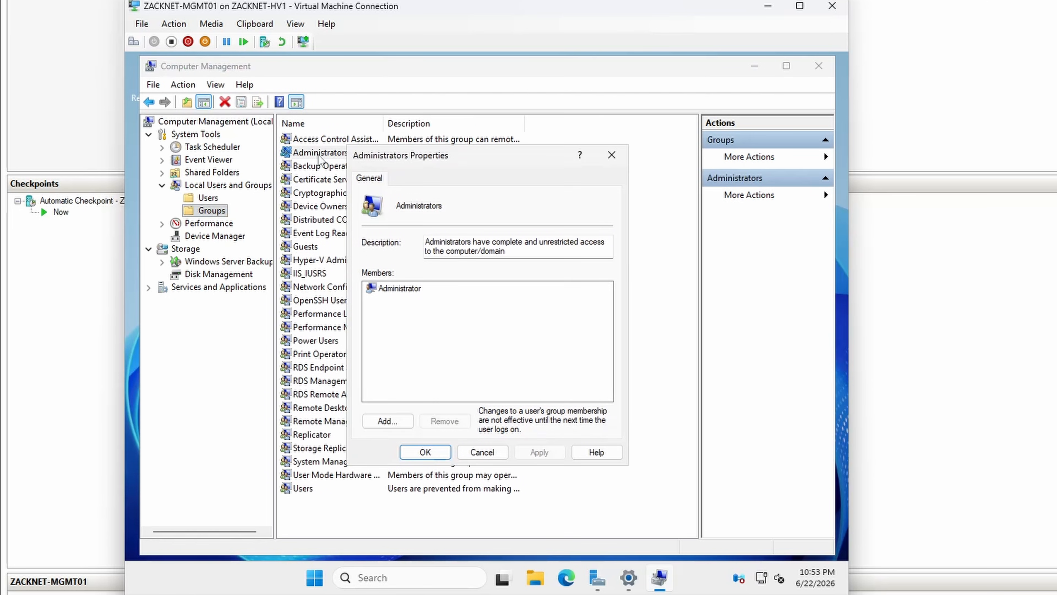
pyautogui.click(386, 420)
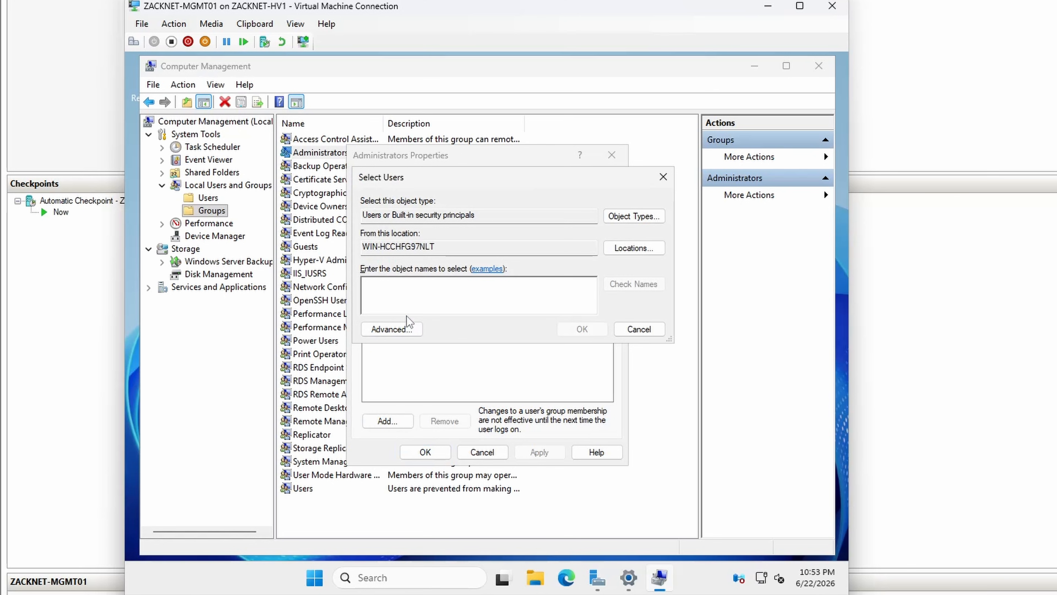
pyautogui.write('zarak')
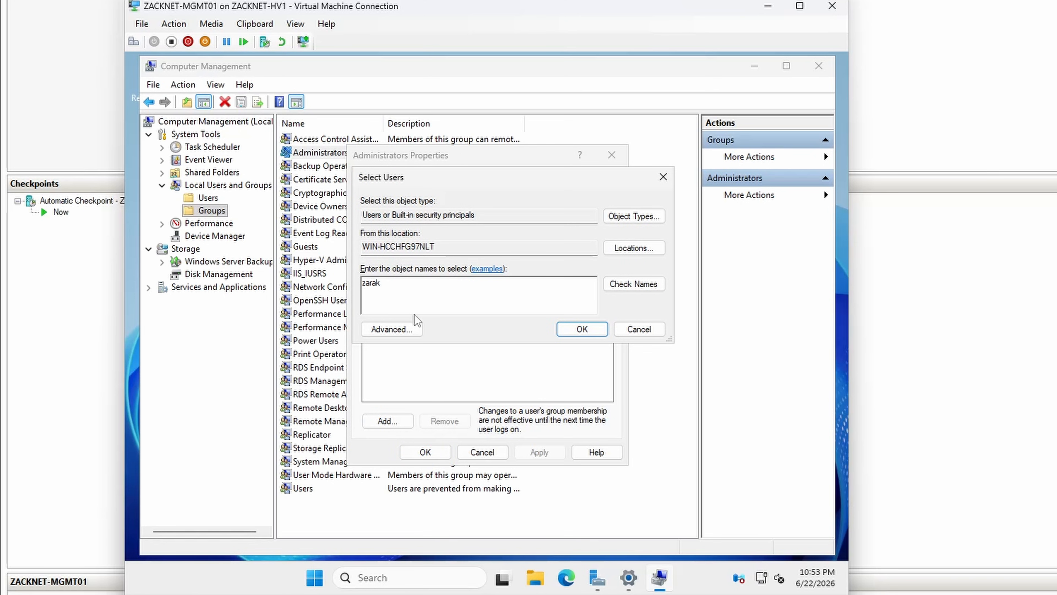
pyautogui.click(574, 329)
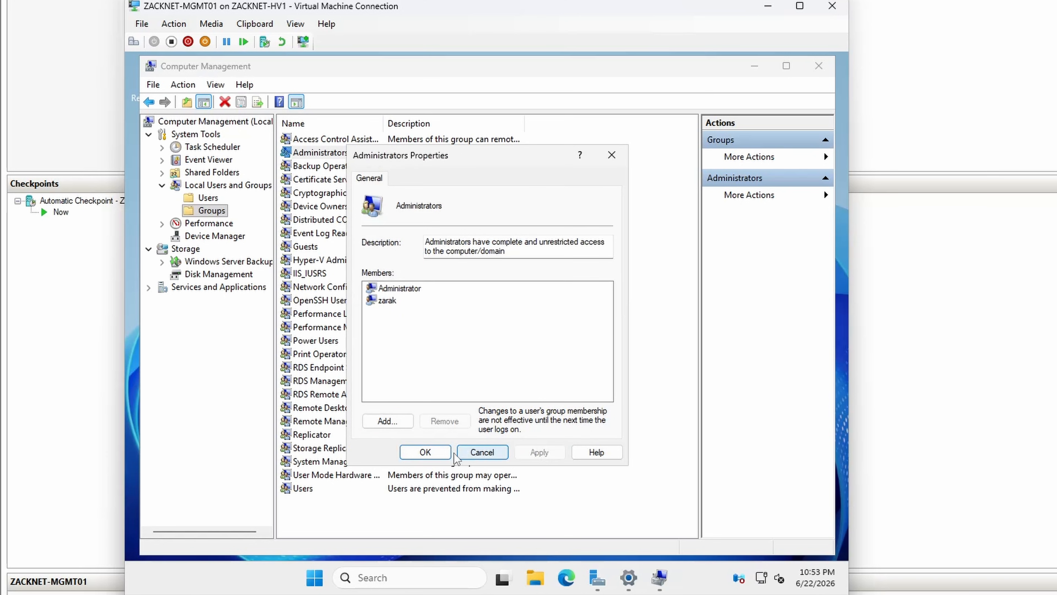
pyautogui.click(425, 452)
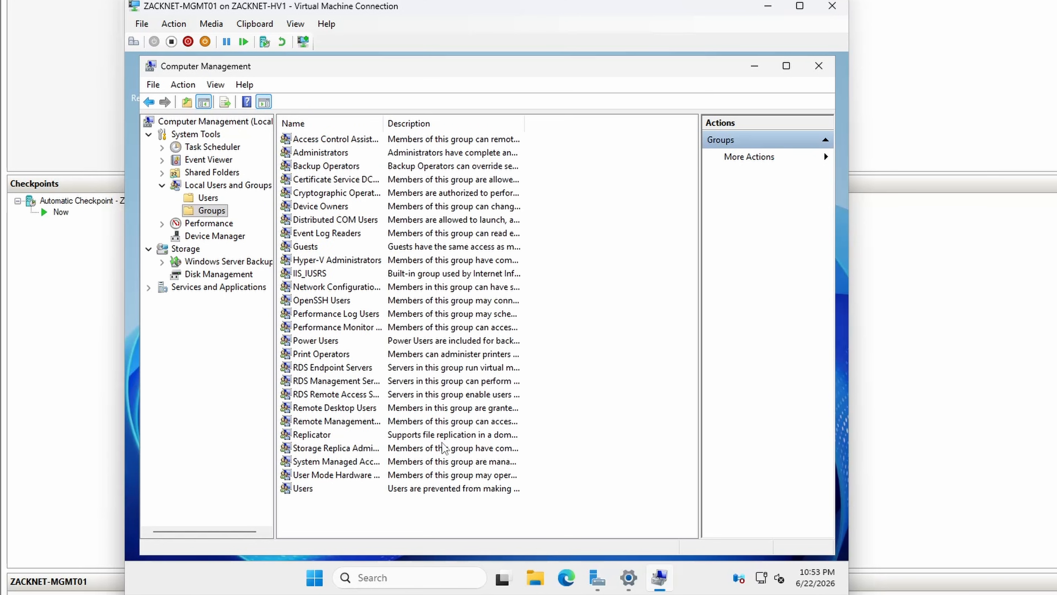
pyautogui.click(816, 71)
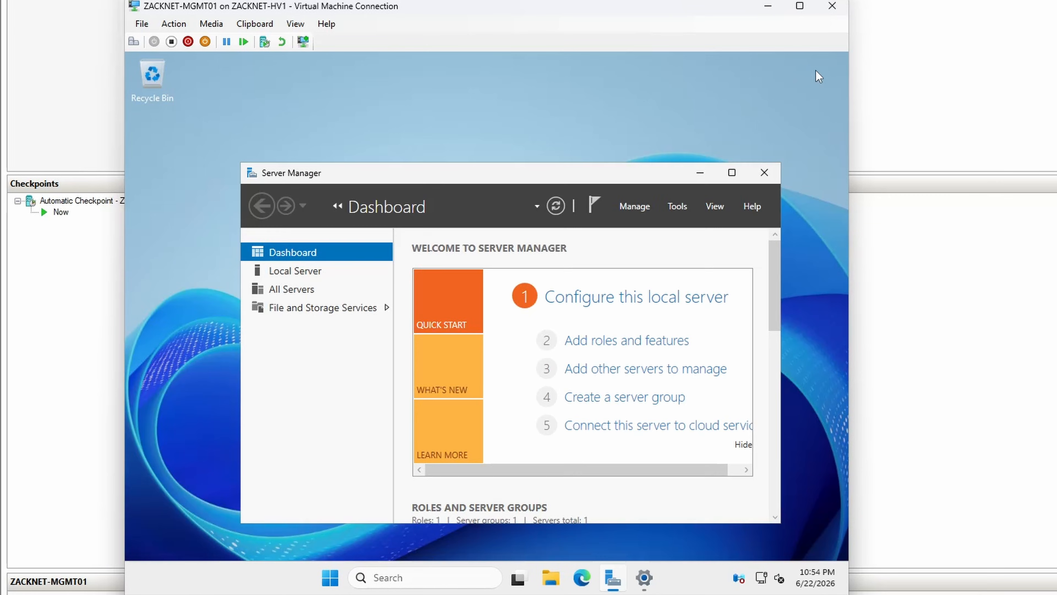
pyautogui.click(641, 578)
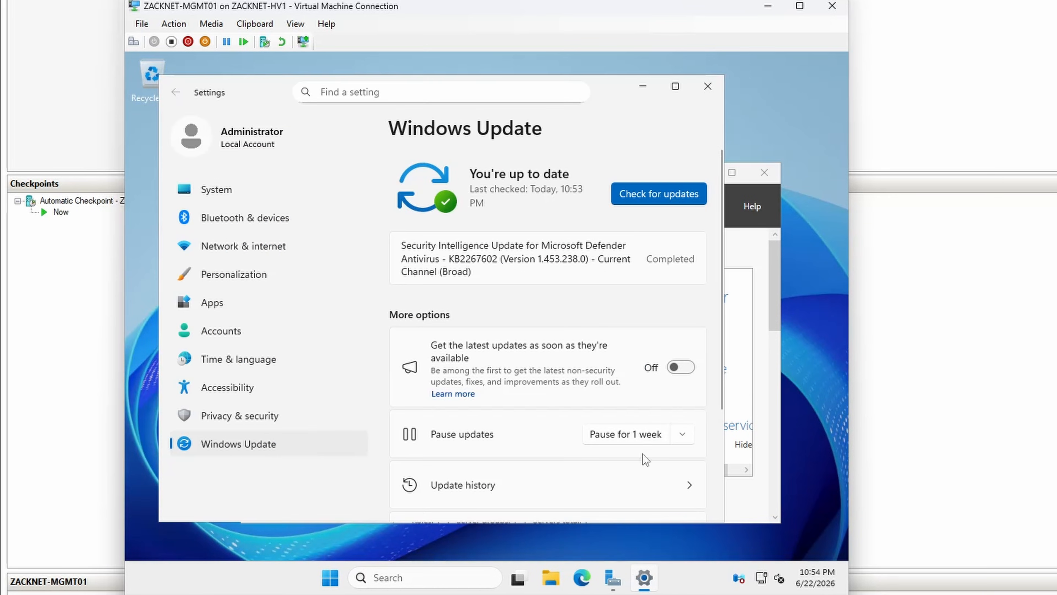
pyautogui.click(707, 95)
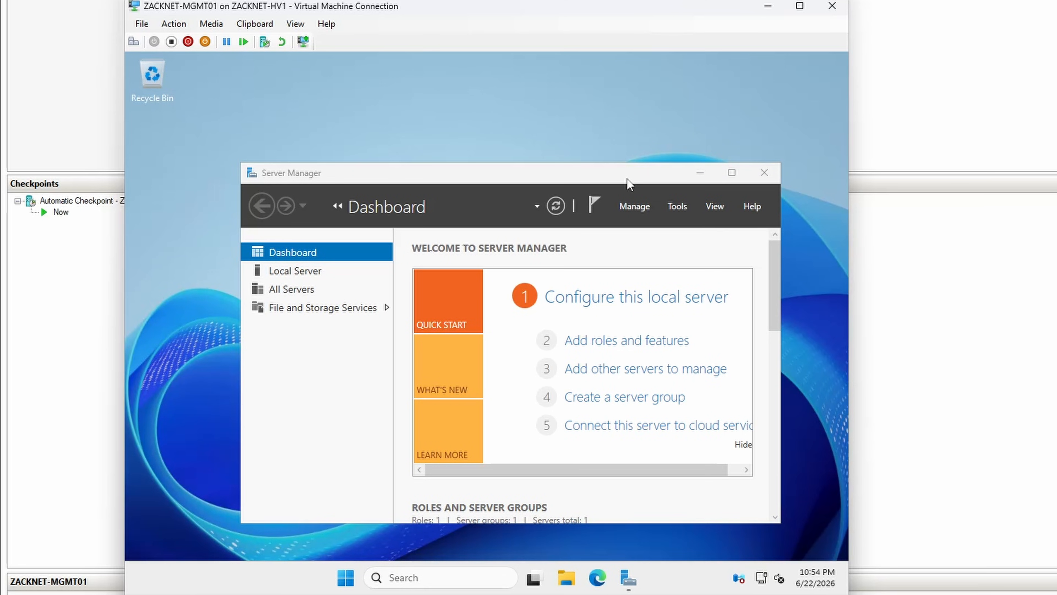
# Step: Change the local server's computer name to ZACKNET-MGMT01, accept the restart notice and close System Properties
pyautogui.click(331, 272)
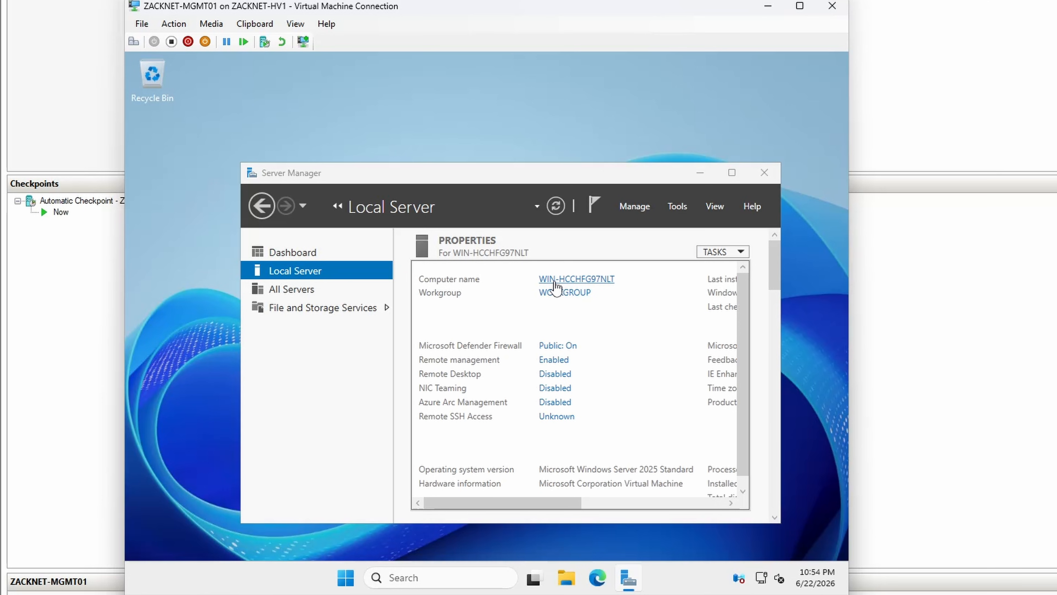
pyautogui.click(552, 278)
pyautogui.click(367, 241)
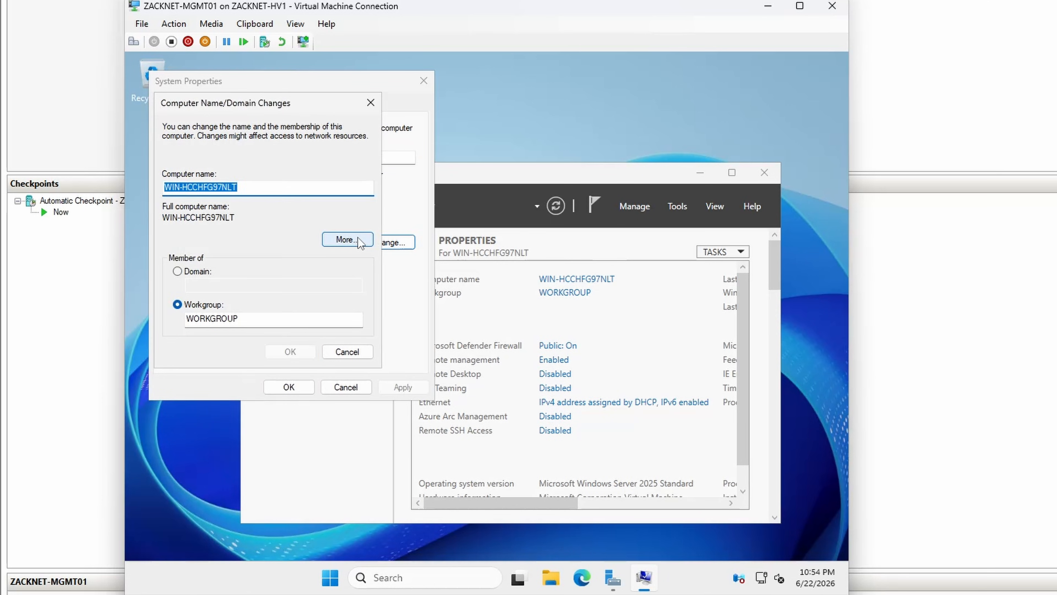
pyautogui.write('ZACK')
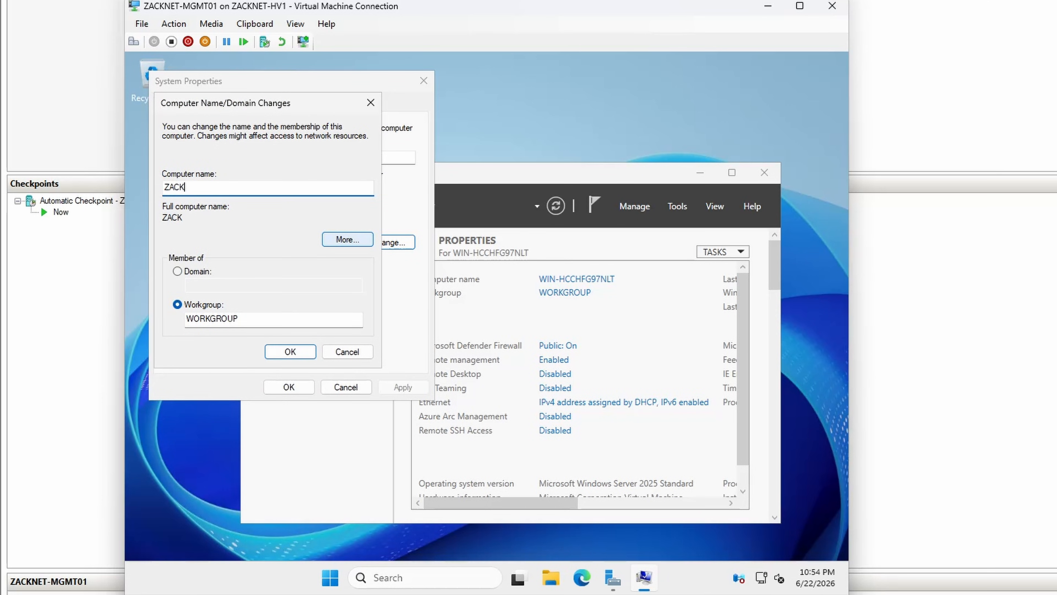
pyautogui.write('NET-MGMT01')
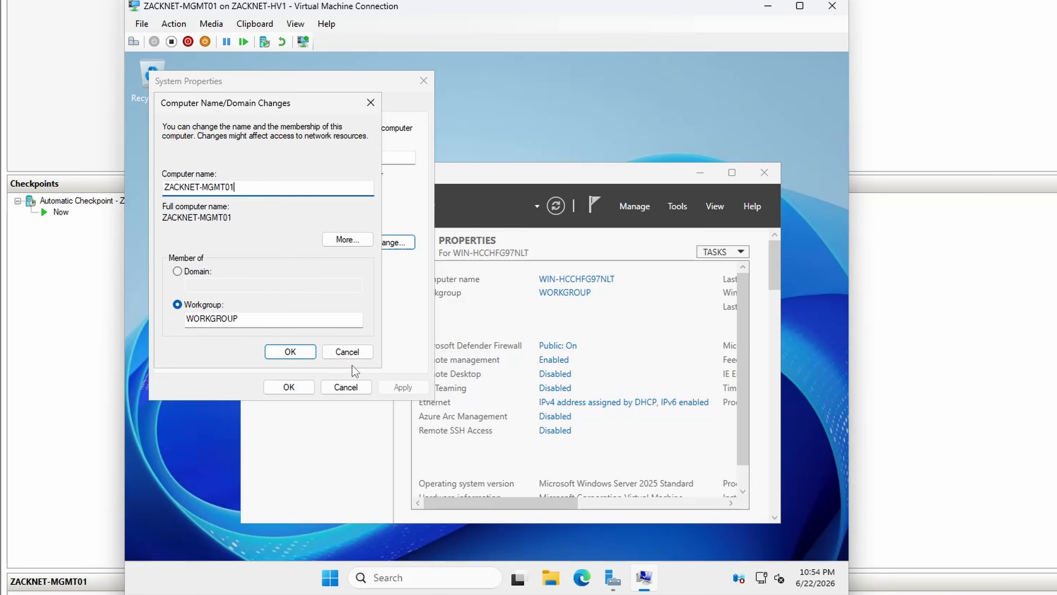
pyautogui.click(298, 356)
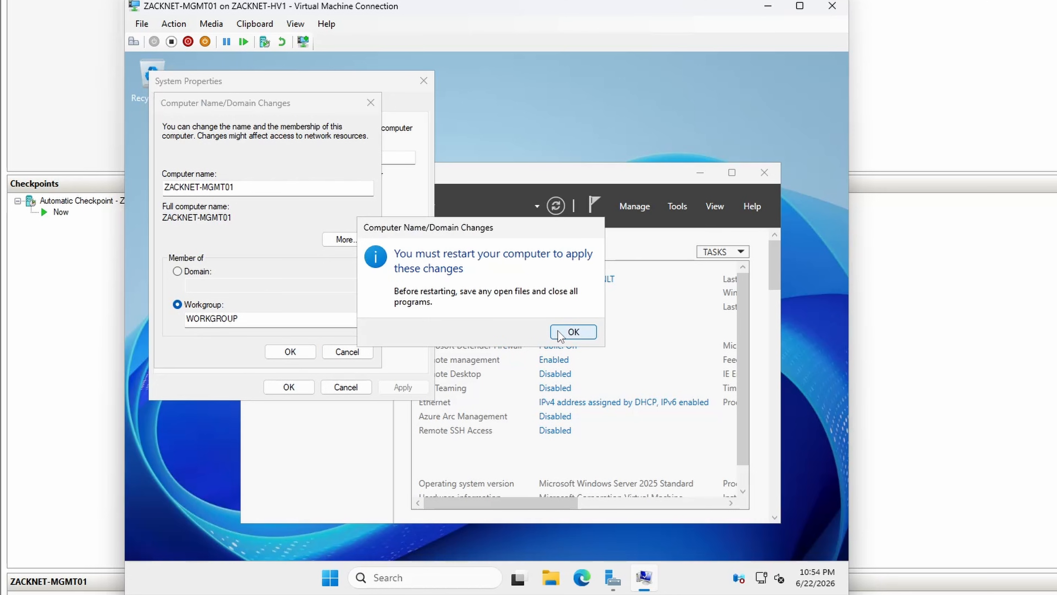
pyautogui.click(573, 331)
pyautogui.click(289, 387)
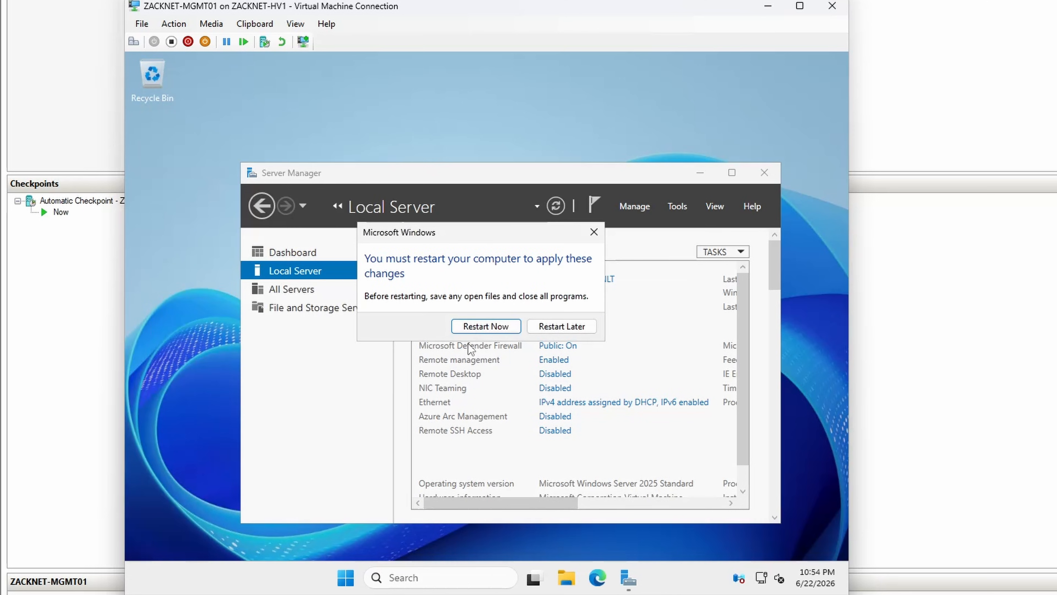
# Step: Restart ZACKNET-MGMT01, sign in to the replacement administrator account with its account password and finish the first sign-in setup screen
pyautogui.click(486, 328)
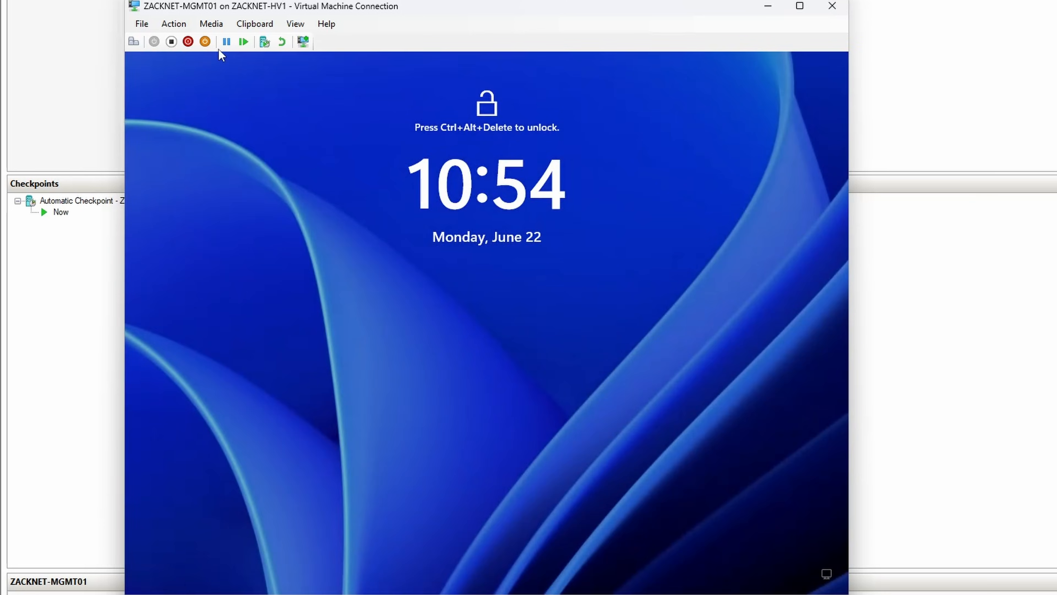
pyautogui.click(211, 24)
pyautogui.click(210, 39)
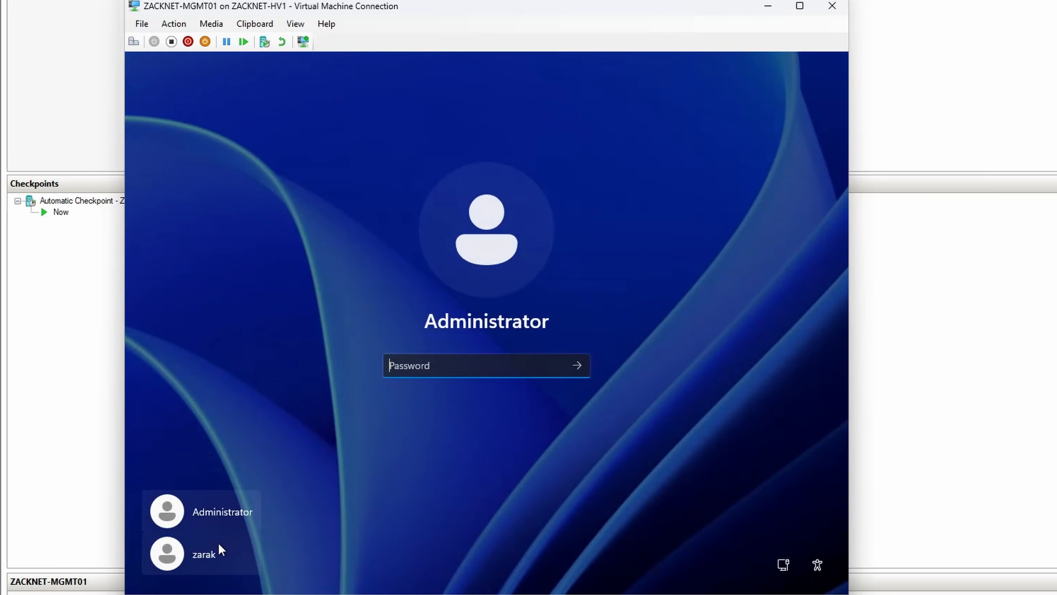
pyautogui.click(220, 543)
pyautogui.write('*********')
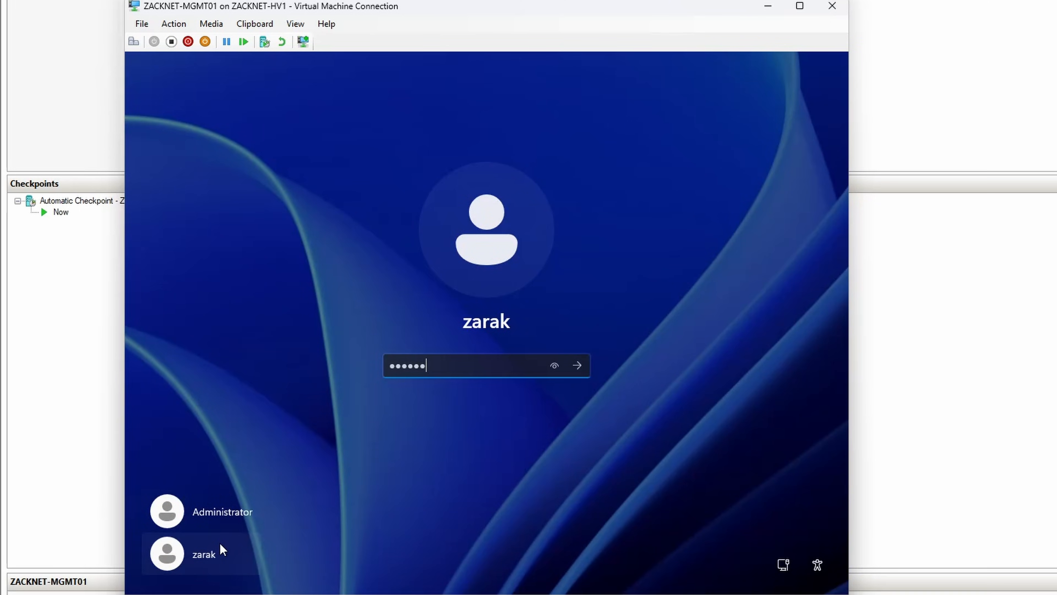
pyautogui.press('Return')
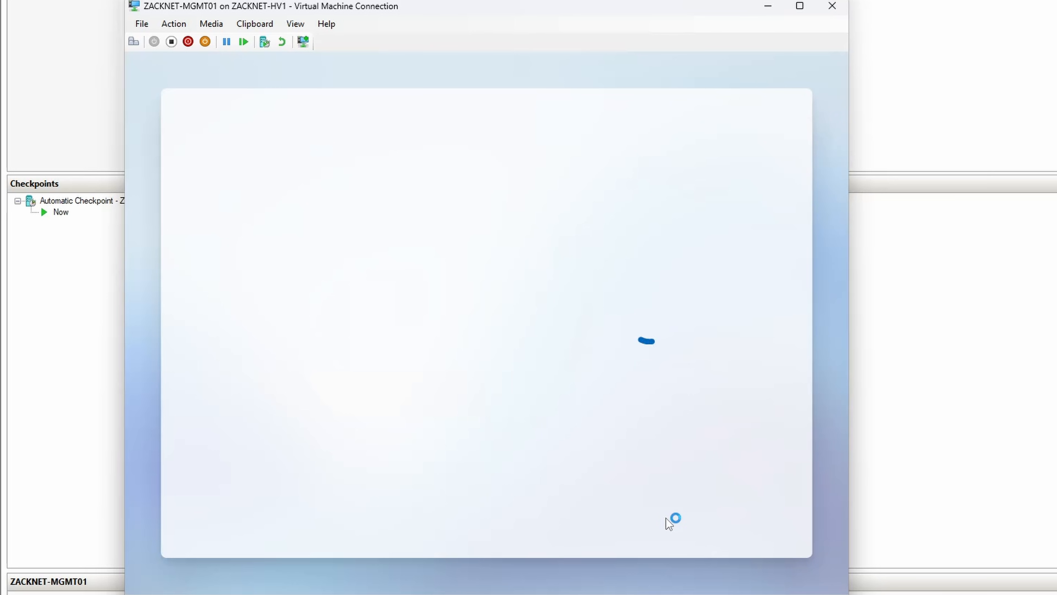
pyautogui.click(721, 525)
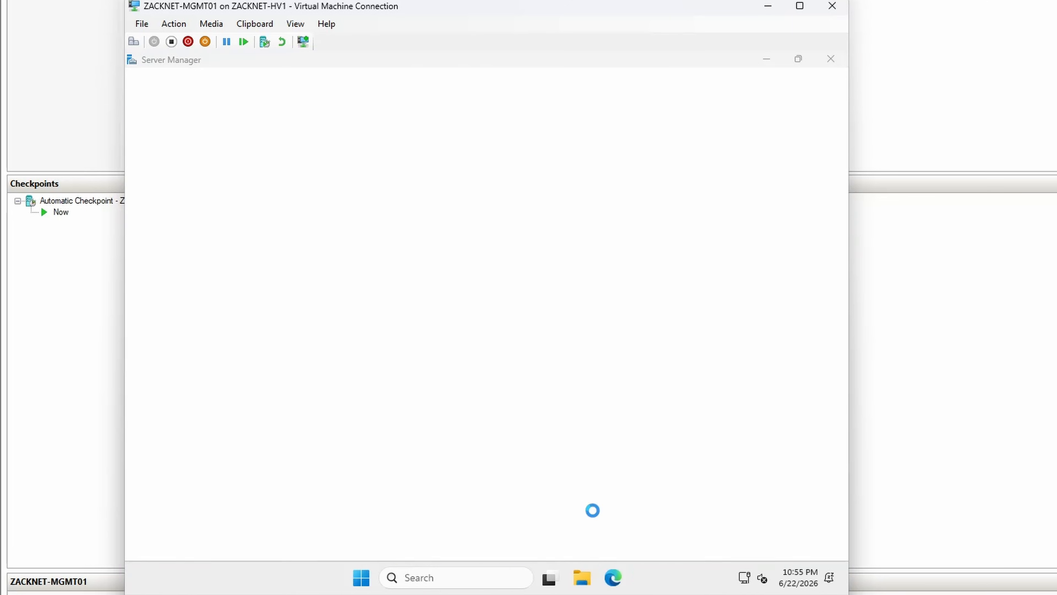
# Step: Search for Computer Management on ZACKNET-MGMT01 and list the local user accounts
pyautogui.click(458, 575)
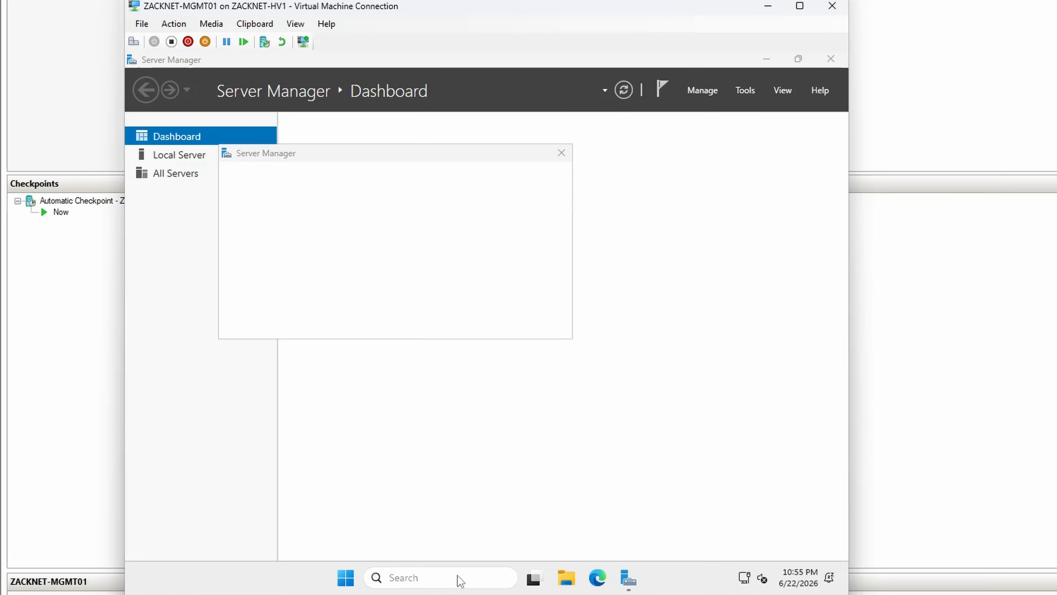
pyautogui.write('computer')
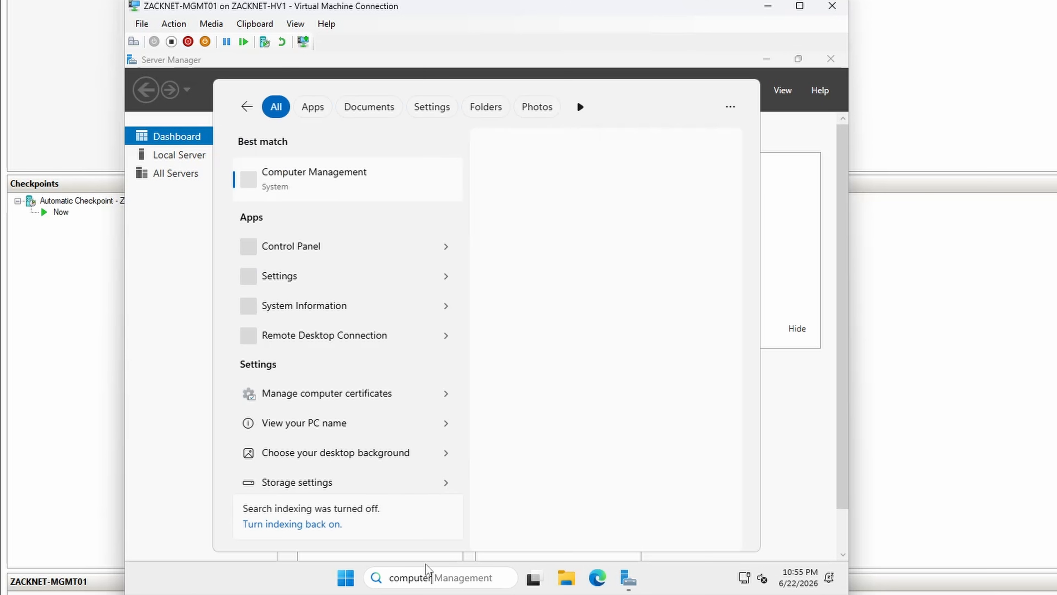
pyautogui.click(343, 198)
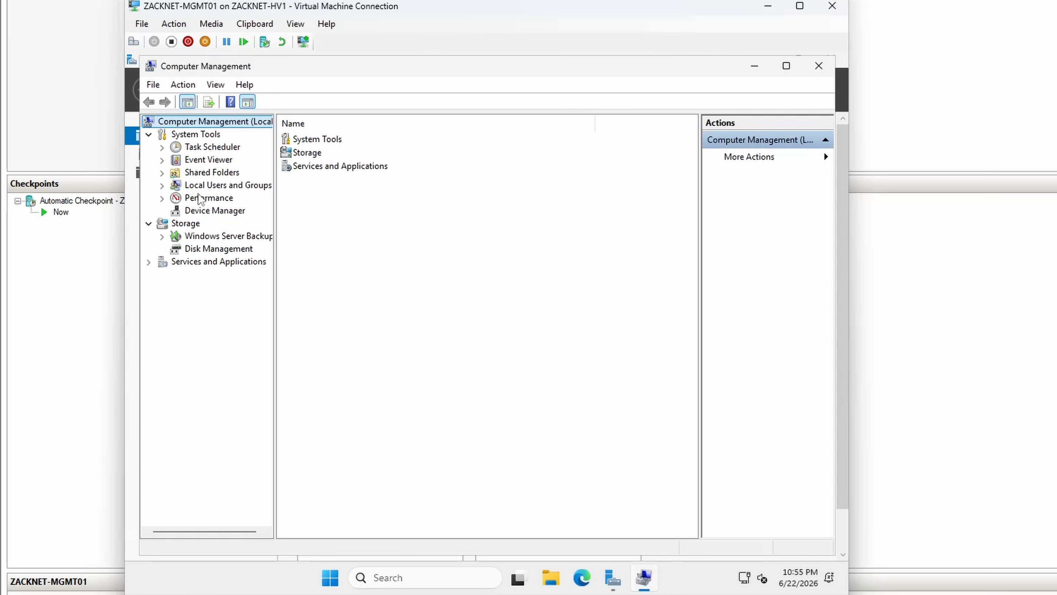
pyautogui.click(162, 185)
pyautogui.click(191, 200)
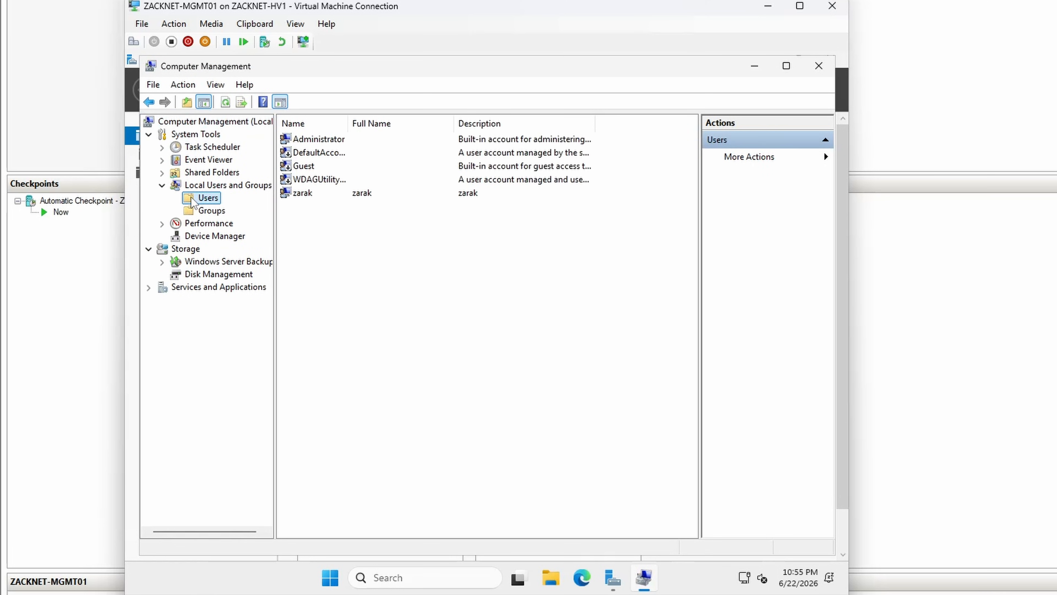
# Step: Disable the built-in Administrator account, and close Computer Management and Server Manager
pyautogui.rightClick(300, 140)
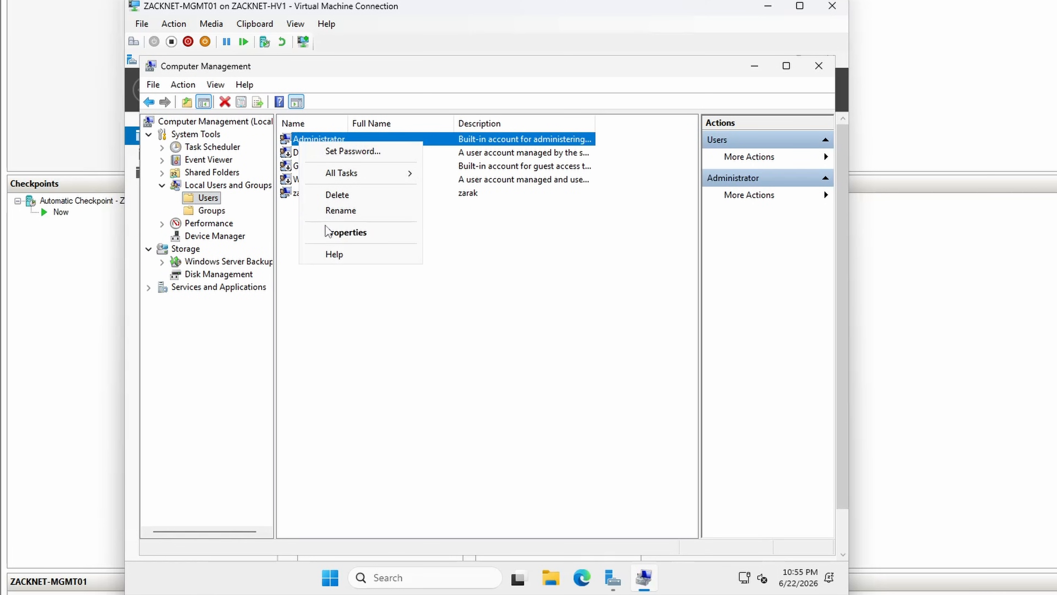
pyautogui.click(333, 232)
pyautogui.click(372, 333)
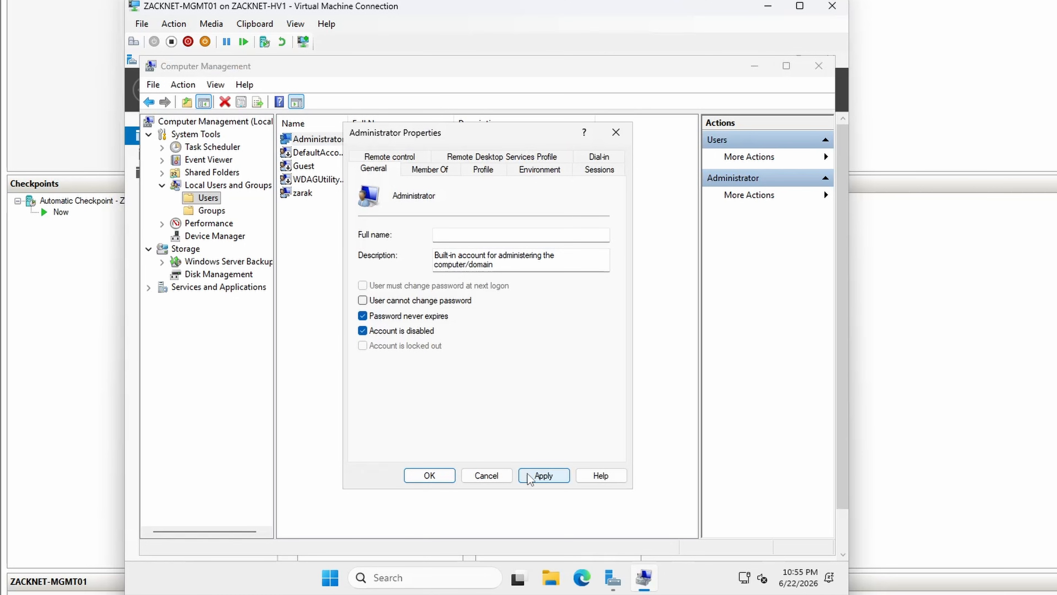
pyautogui.click(543, 475)
pyautogui.click(429, 475)
pyautogui.click(814, 70)
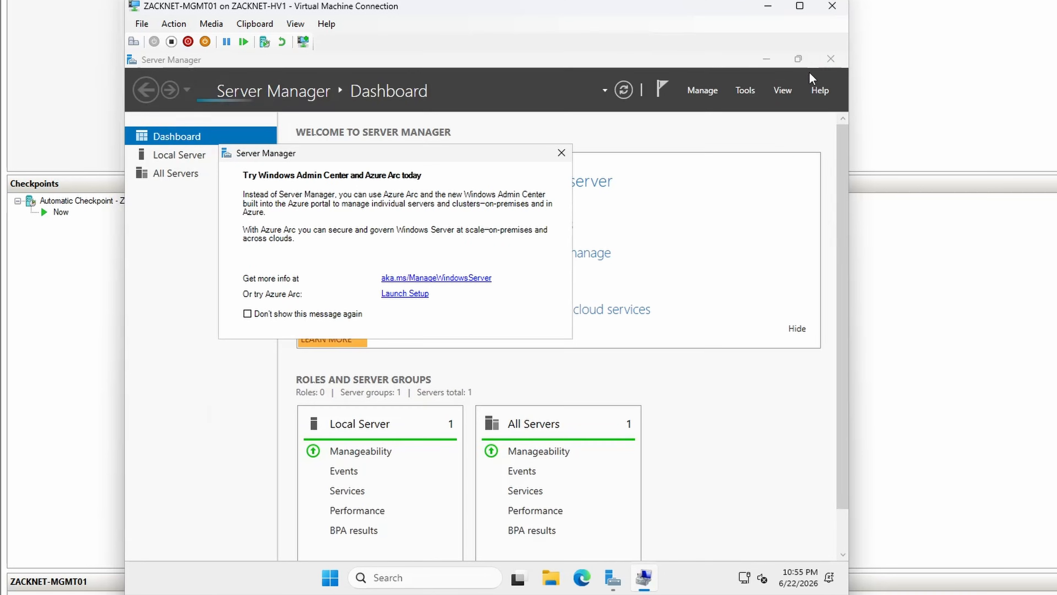
pyautogui.click(826, 63)
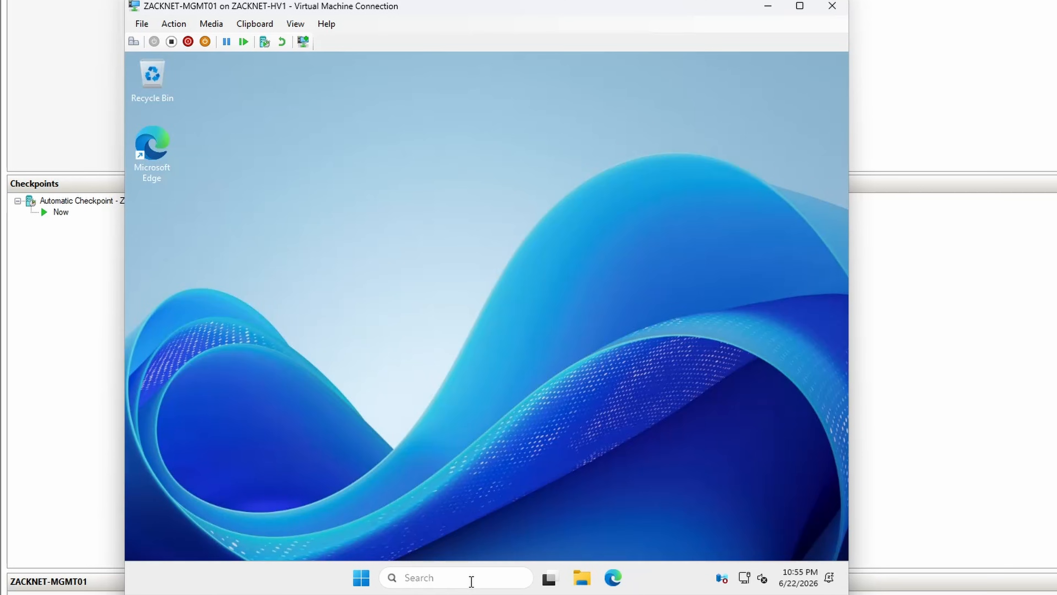
# Step: Search for network and view the network connections of ZACKNET-MGMT01, selecting the Ethernet adapter
pyautogui.click(472, 578)
pyautogui.write('narratoretwork')
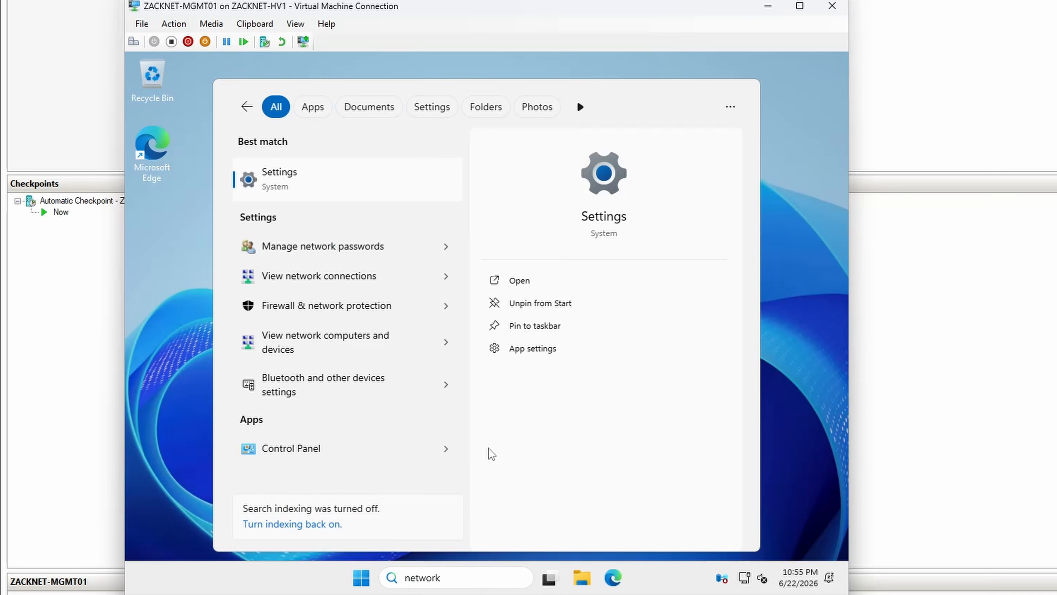
pyautogui.click(374, 283)
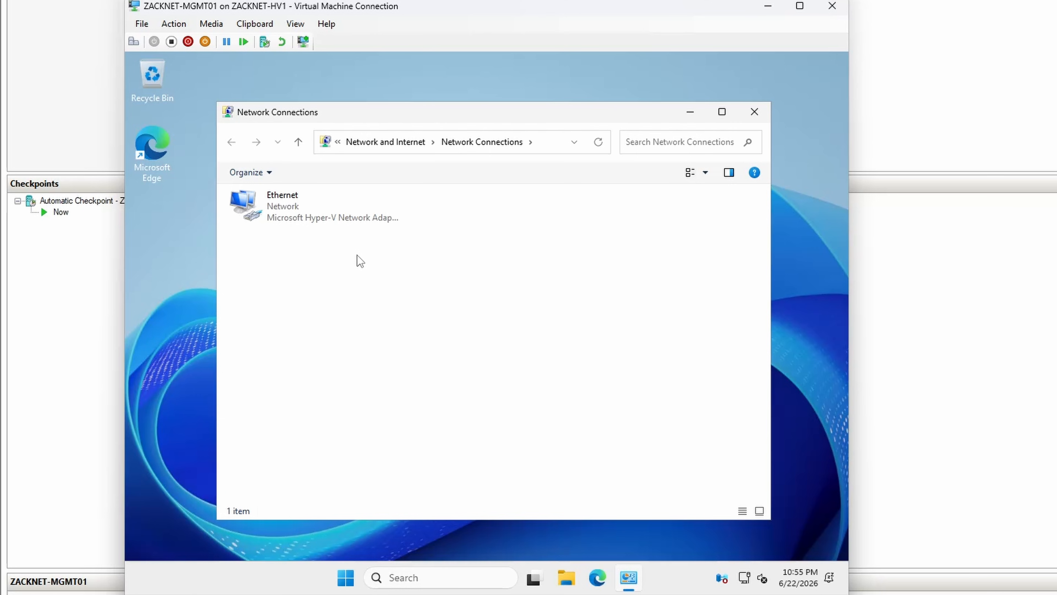
pyautogui.click(287, 224)
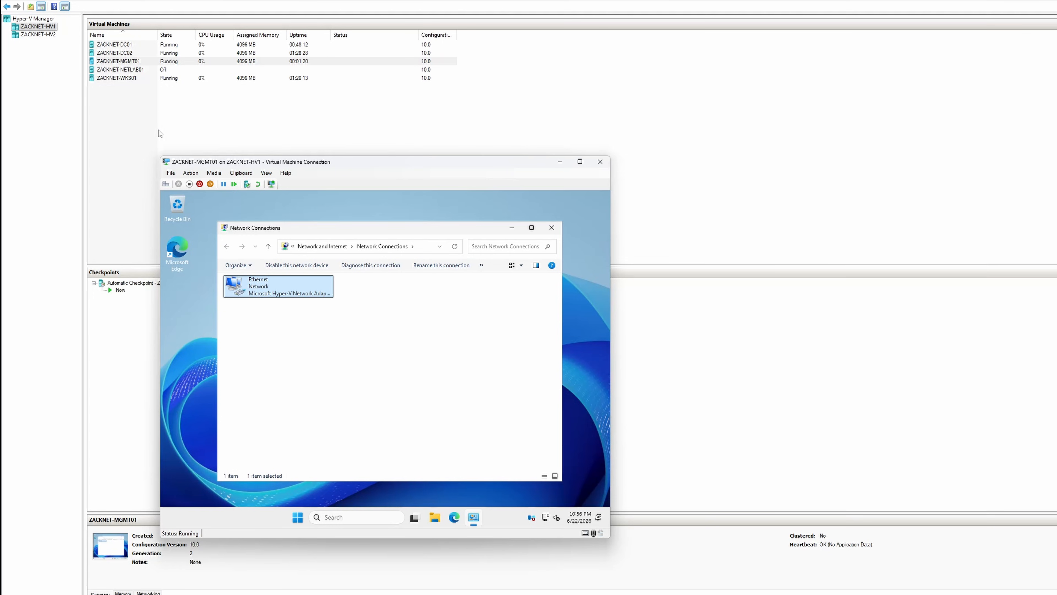
# Step: In Hyper-V Manager, add a second network adapter to ZACKNET-MGMT01 connected to the Internal Network virtual switch
pyautogui.click(142, 63)
pyautogui.rightClick(142, 63)
pyautogui.click(179, 82)
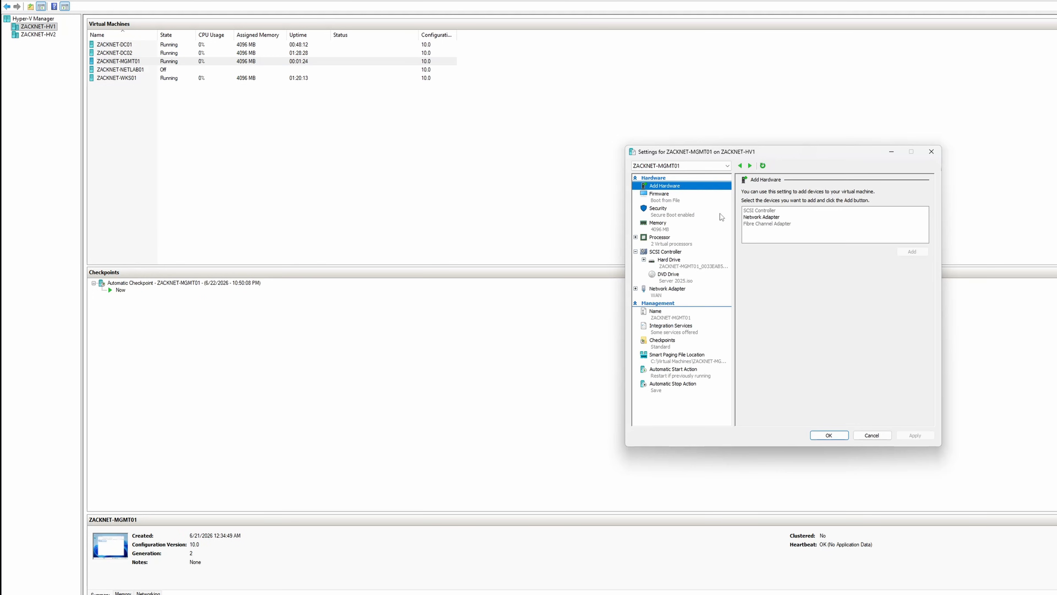
pyautogui.click(751, 220)
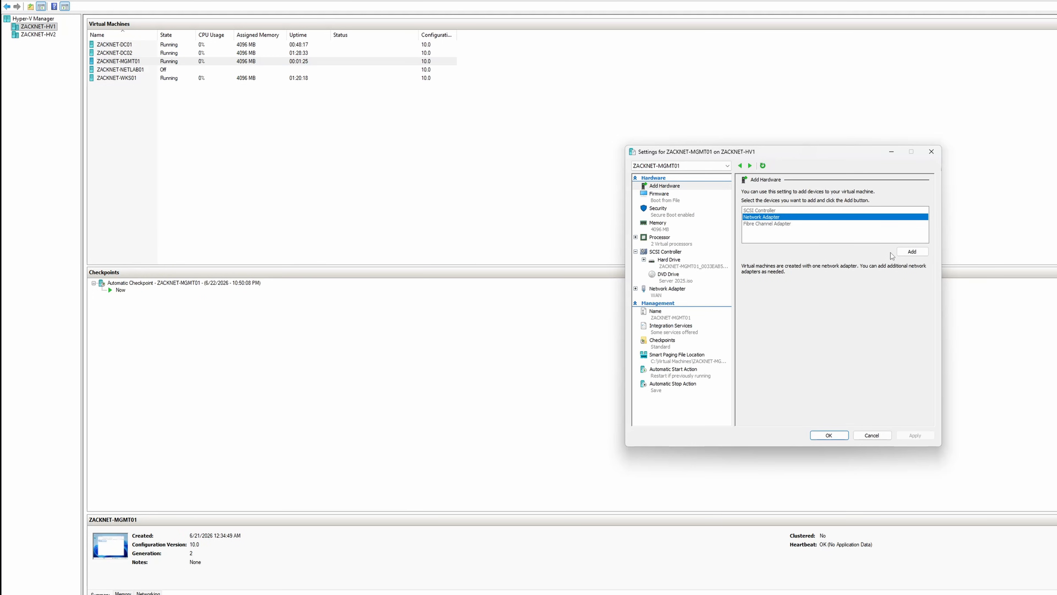
pyautogui.click(911, 251)
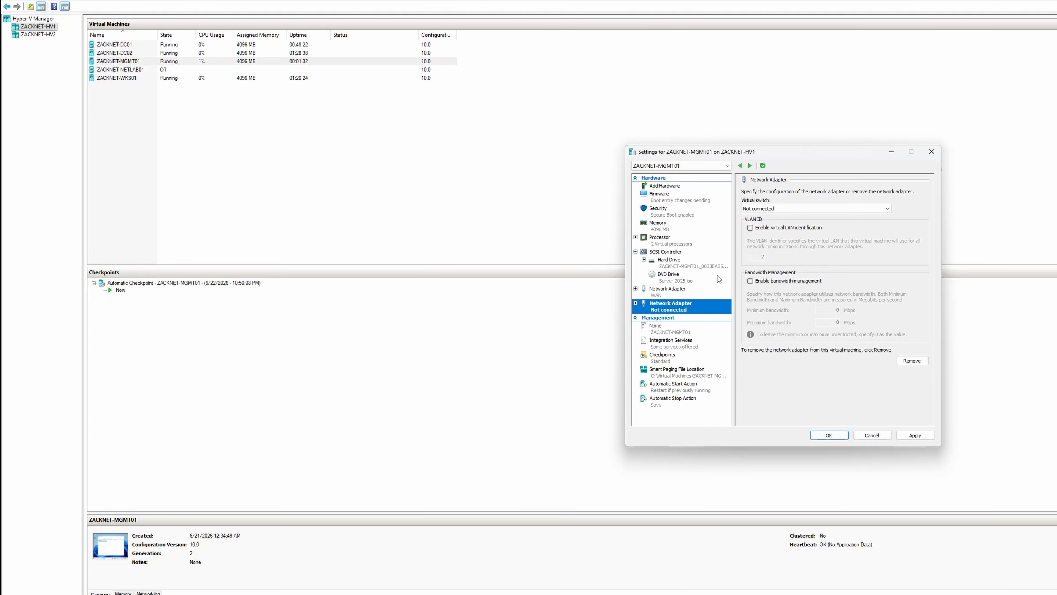
pyautogui.click(759, 209)
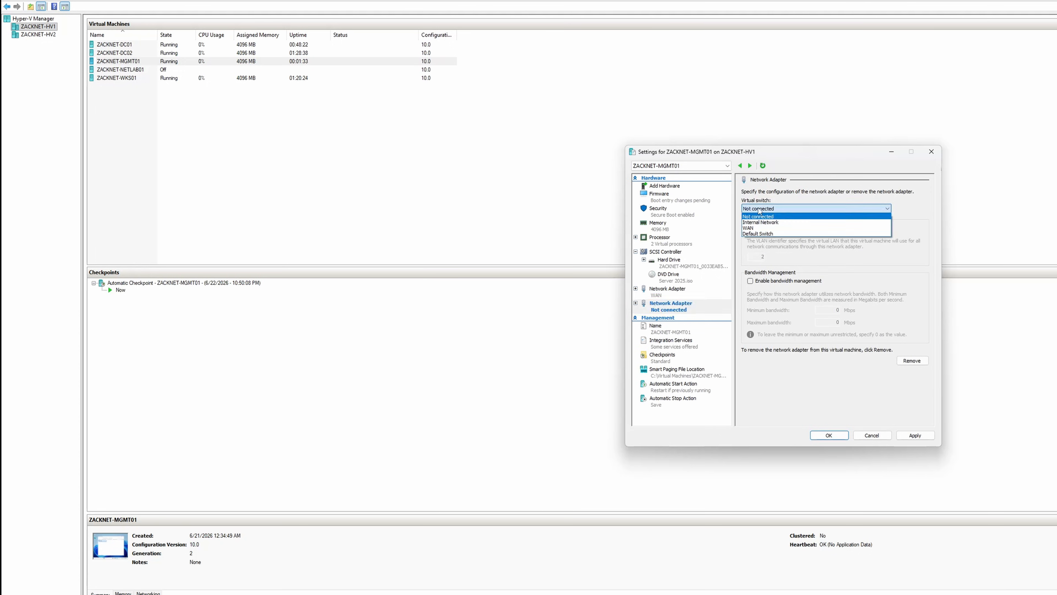
pyautogui.click(762, 223)
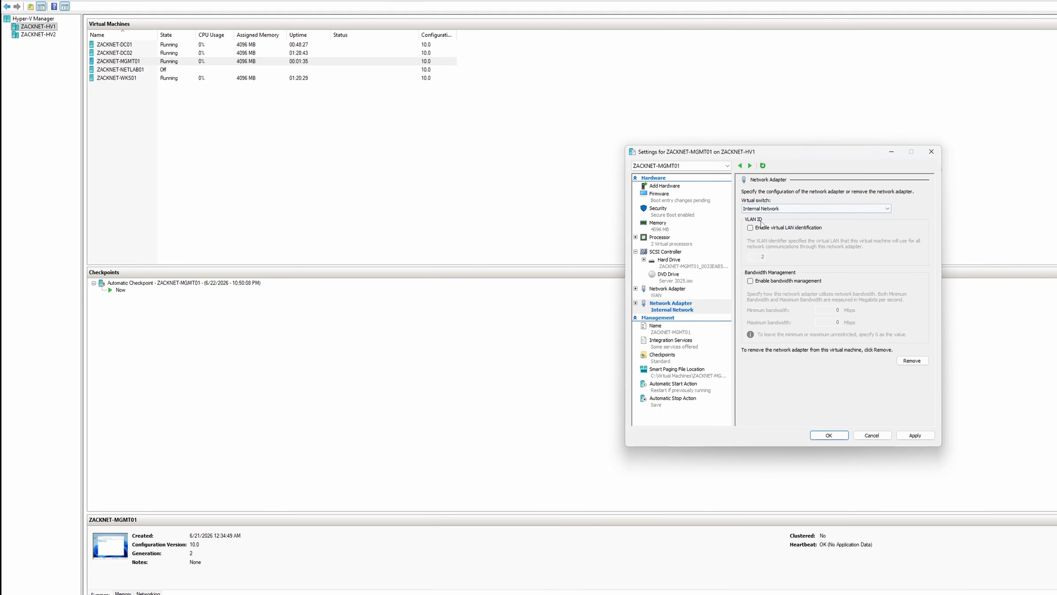
pyautogui.click(902, 436)
pyautogui.click(824, 435)
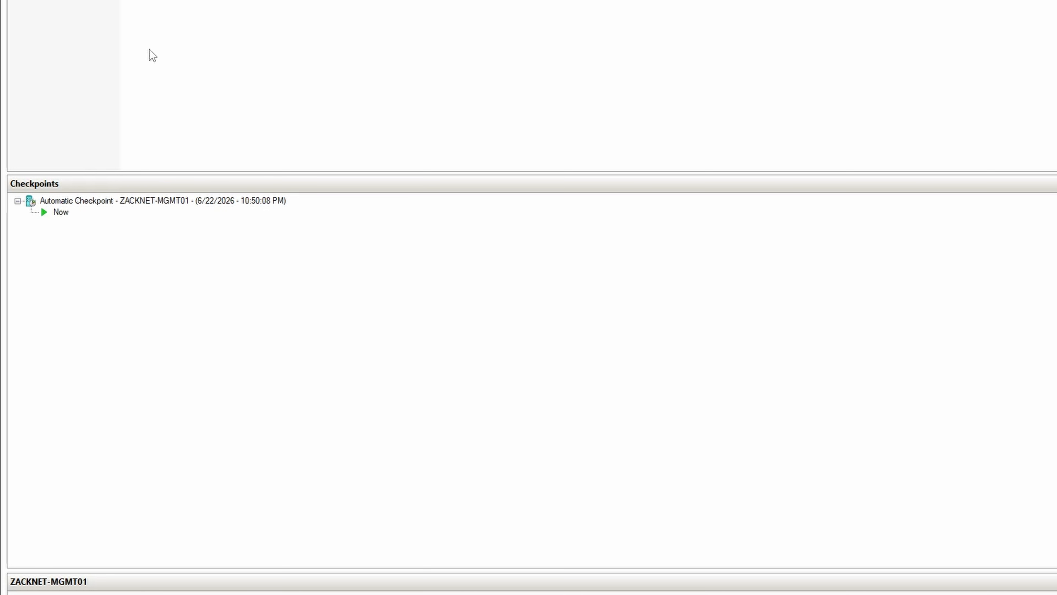
# Step: Reconnect to ZACKNET-MGMT01 and open the Internet Protocol Version 4 properties of the Ethernet 2 adapter
pyautogui.rightClick(83, 1)
pyautogui.click(109, 0)
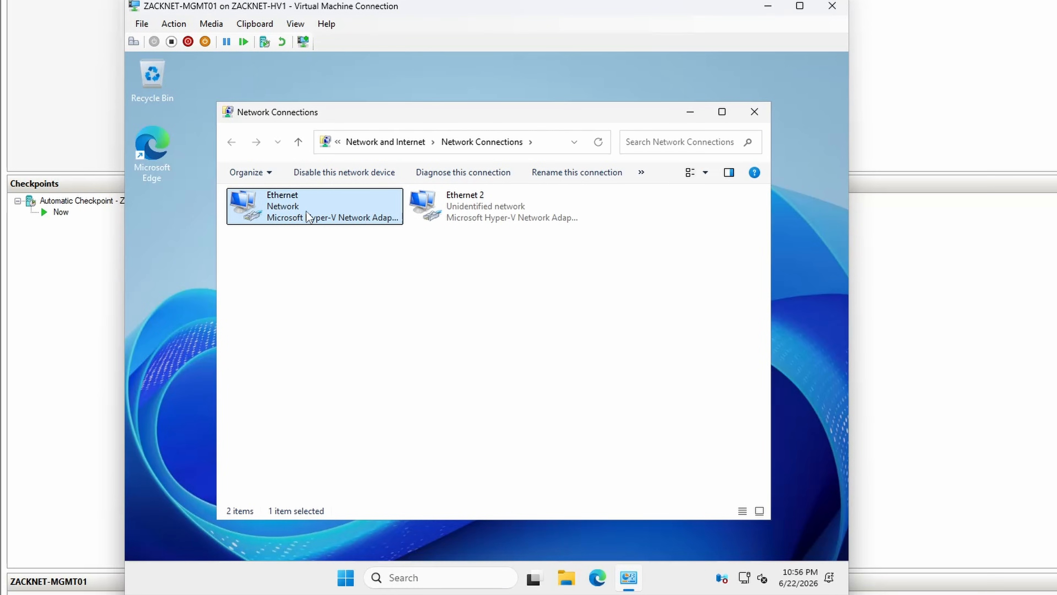
pyautogui.click(416, 212)
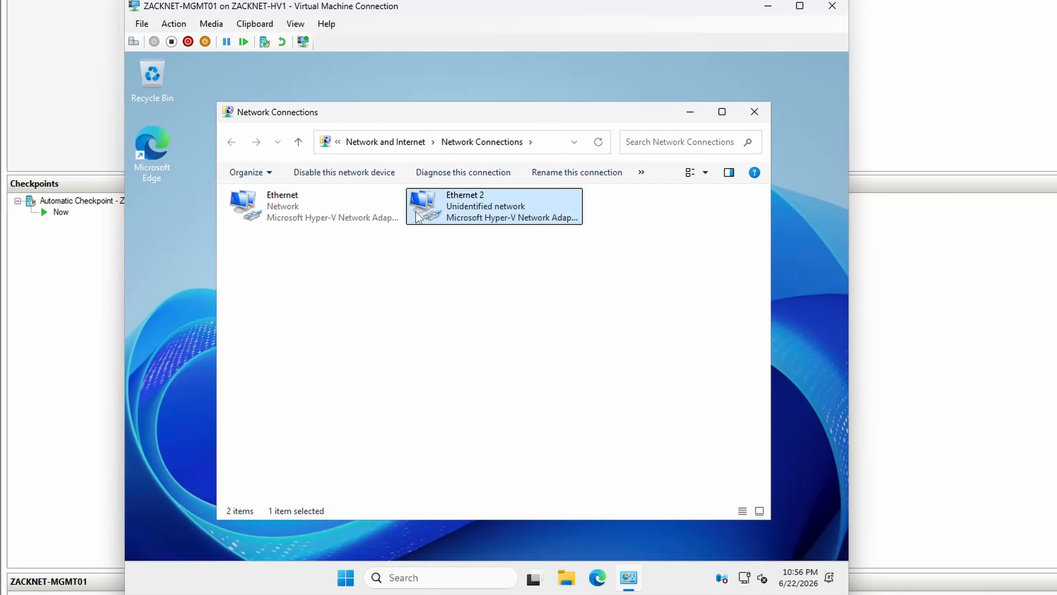
pyautogui.doubleClick(436, 211)
pyautogui.click(412, 434)
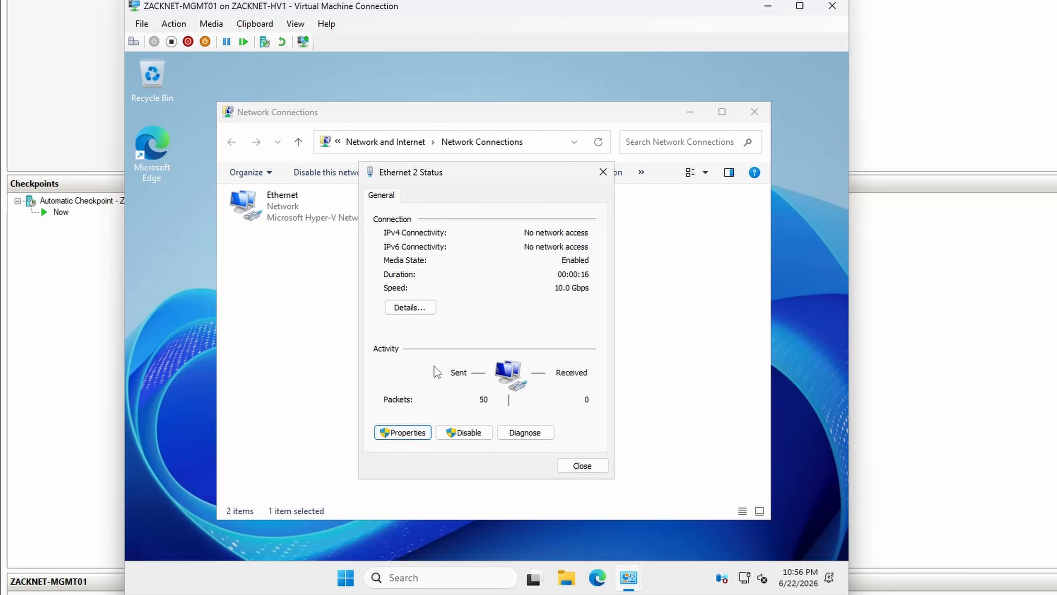
pyautogui.doubleClick(444, 333)
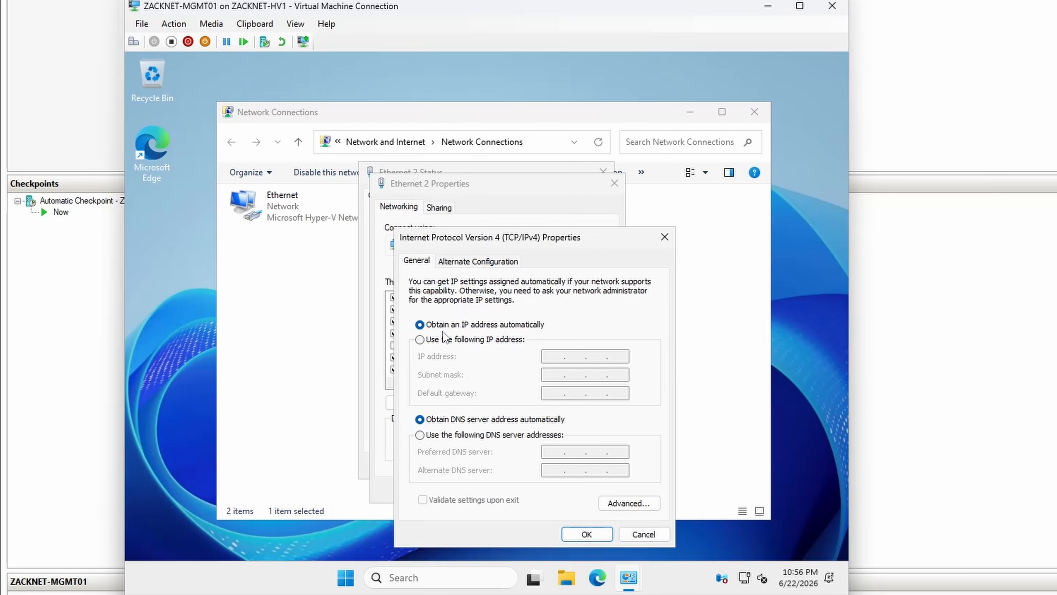
# Step: Give Ethernet 2 the static IP address 10.10.10.20, subnet mask 255.255.255.0 and preferred DNS server 10.10.10.10, and close its dialogs
pyautogui.click(466, 339)
pyautogui.click(546, 354)
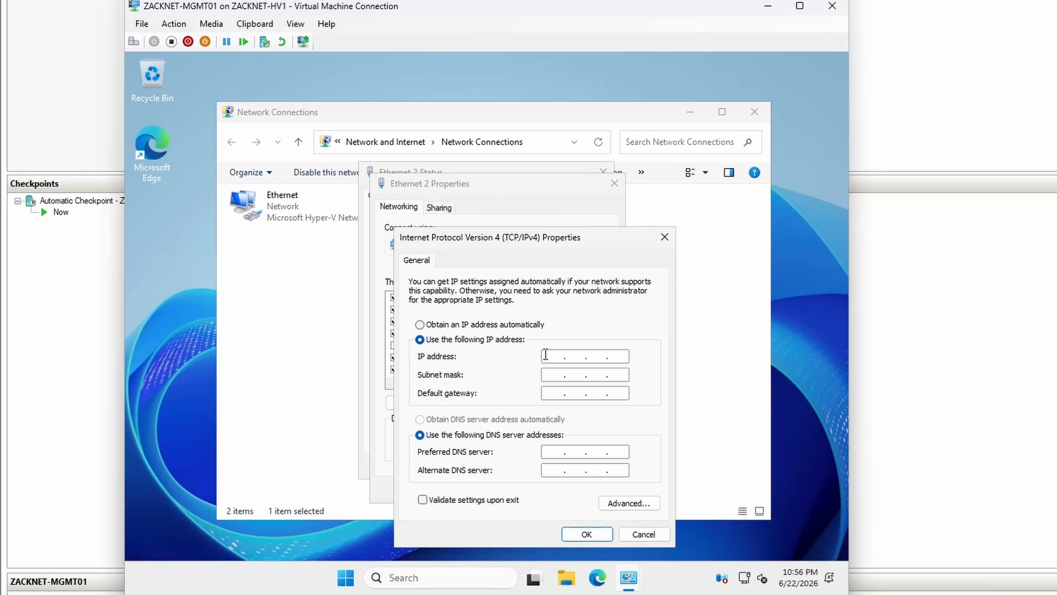
pyautogui.write('10.10.10')
pyautogui.press('Tab')
pyautogui.write('255.255.255')
pyautogui.press('Tab')
pyautogui.press('Tab')
pyautogui.write('10.10.10.1')
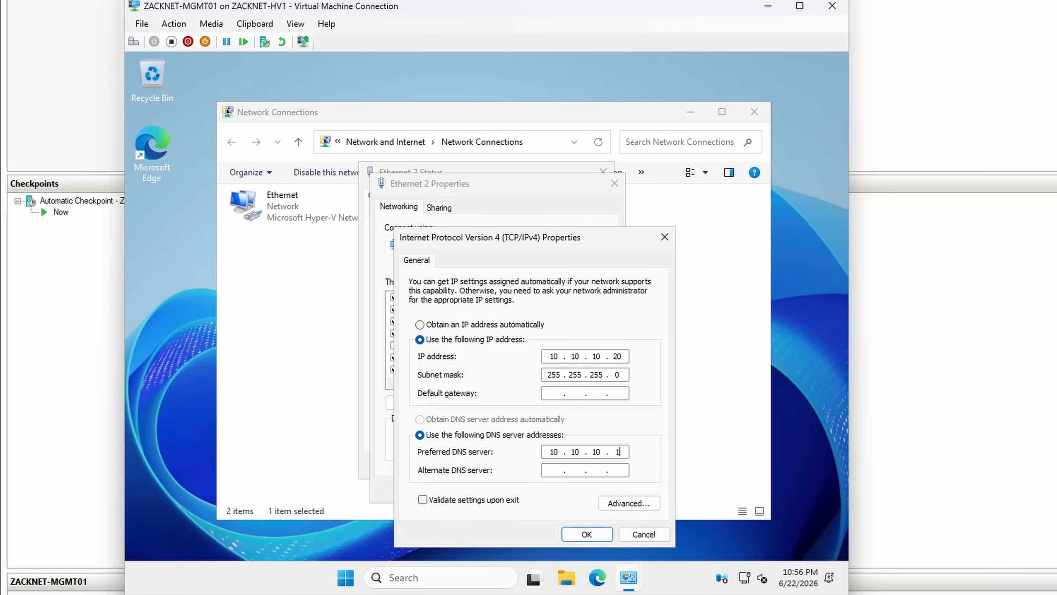
pyautogui.click(587, 534)
pyautogui.click(536, 489)
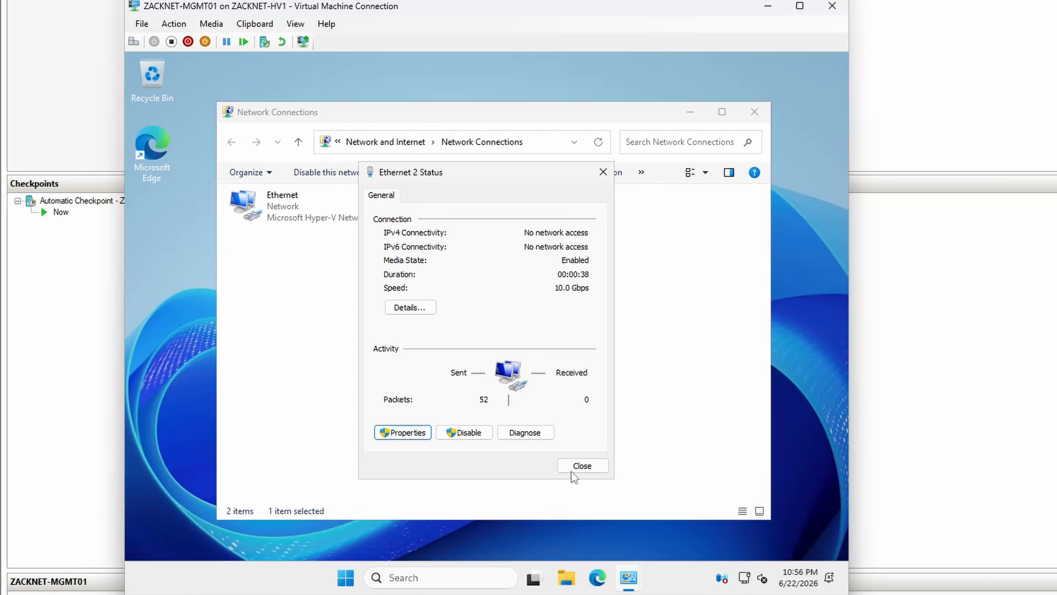
pyautogui.click(582, 465)
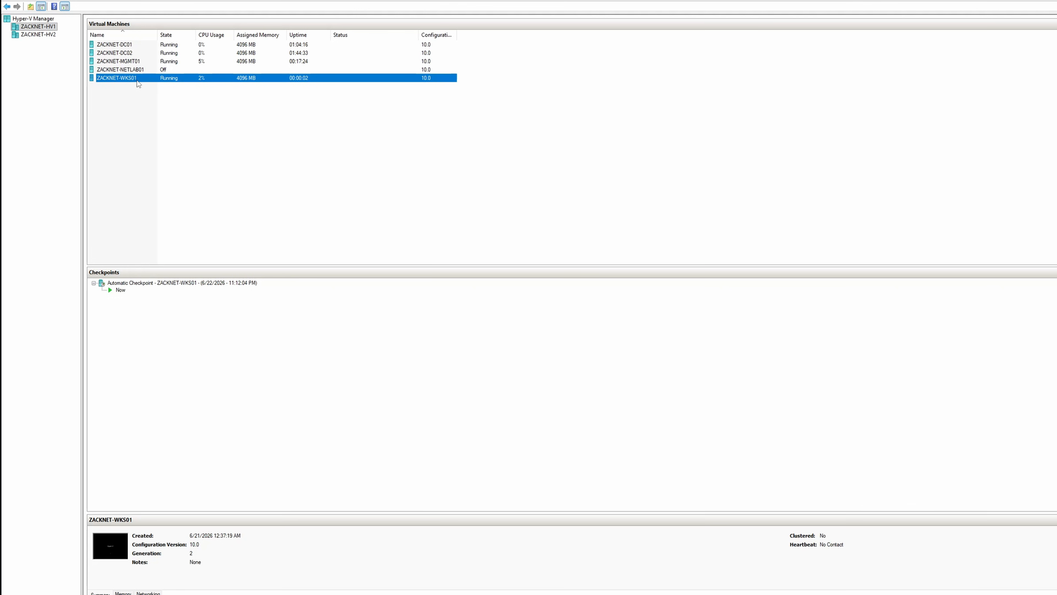
# Step: Connect to the ZACKNET-WKS01 virtual machine from Hyper-V Manager and sign in with the account password
pyautogui.rightClick(139, 84)
pyautogui.click(156, 84)
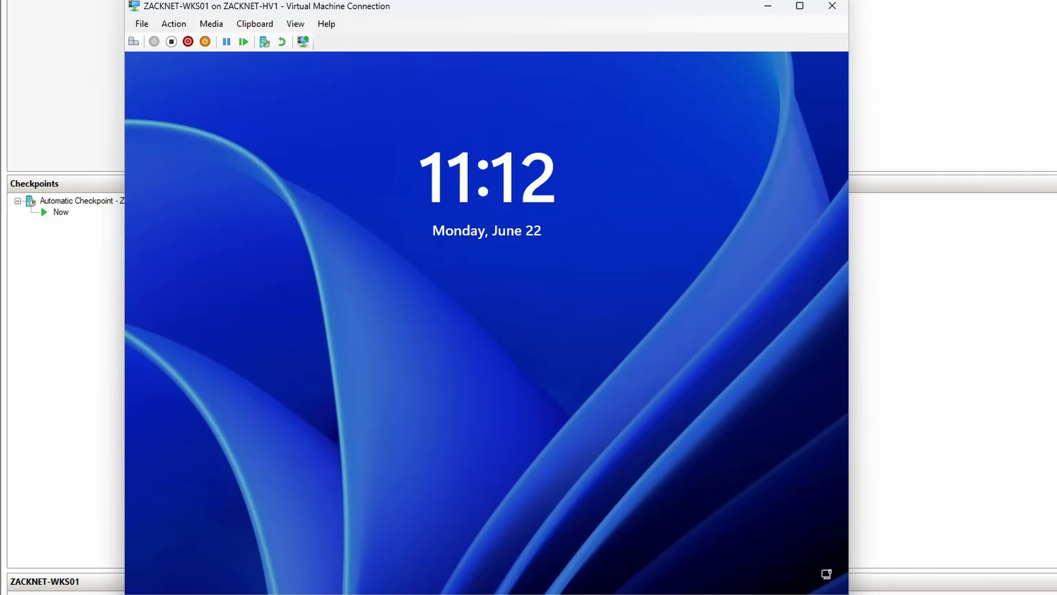
pyautogui.click(204, 25)
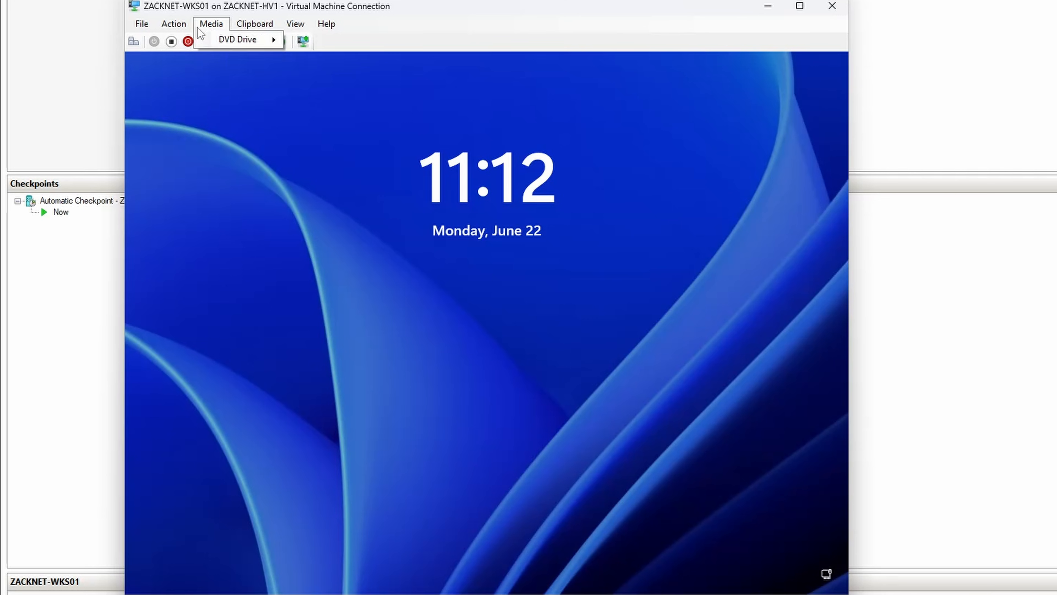
pyautogui.click(183, 40)
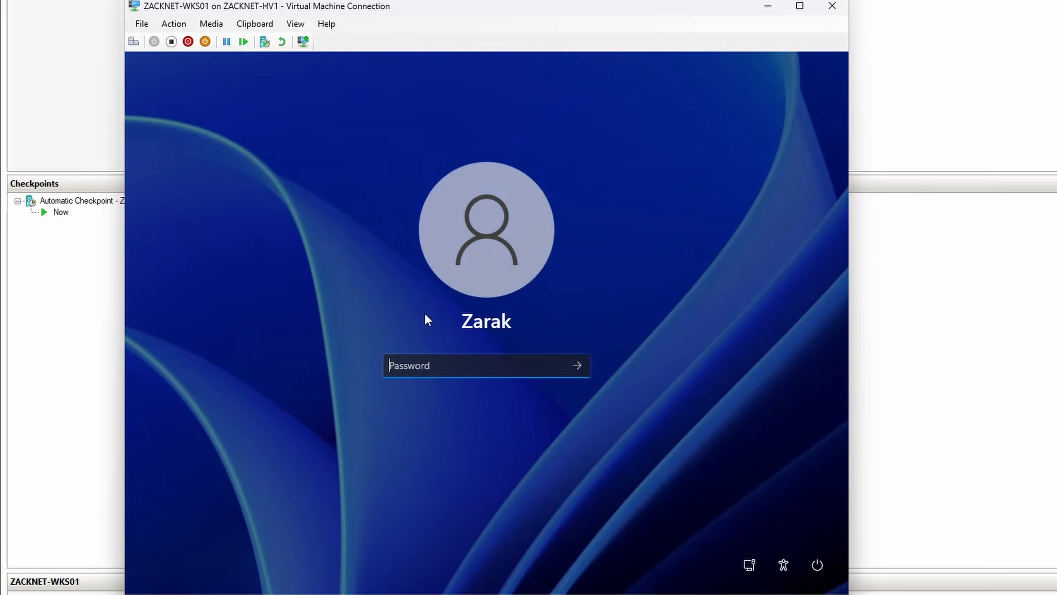
pyautogui.write('*******')
pyautogui.press('Return')
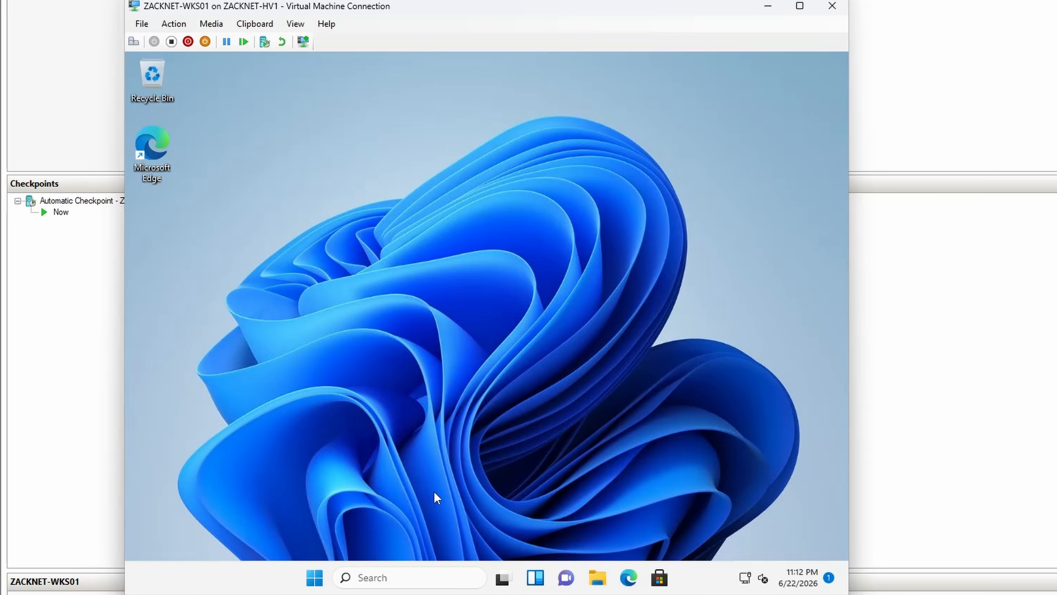
# Step: Open Windows Update on the workstation and start a check for updates
pyautogui.click(431, 579)
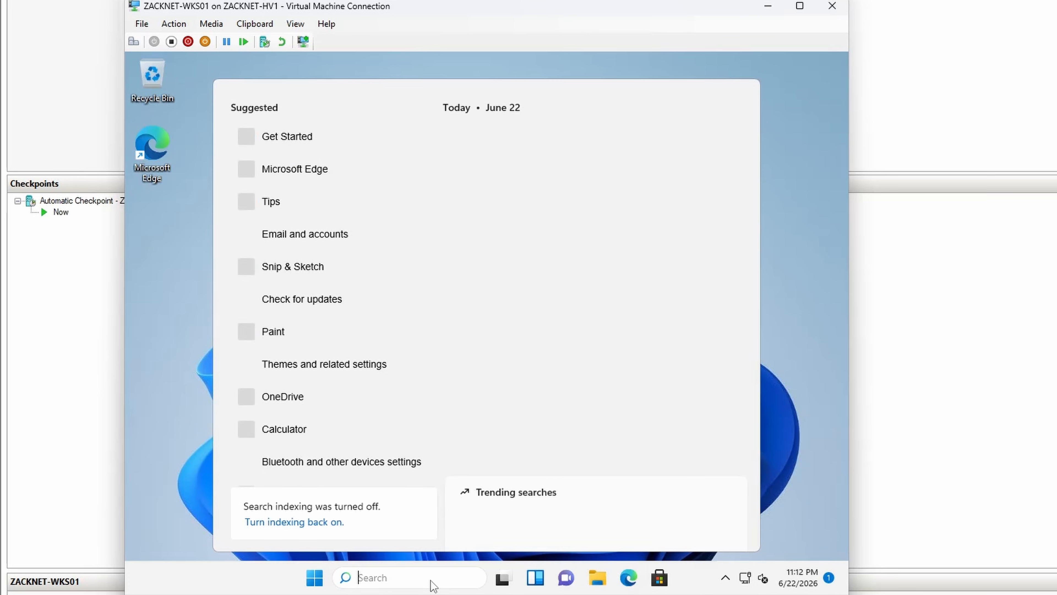
pyautogui.write('updates')
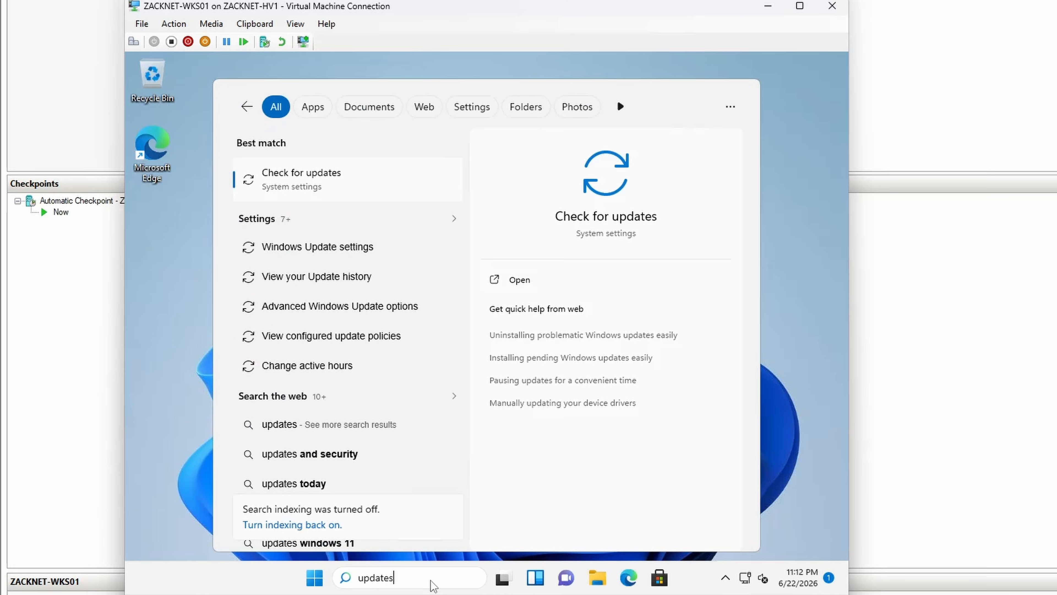
pyautogui.press('Return')
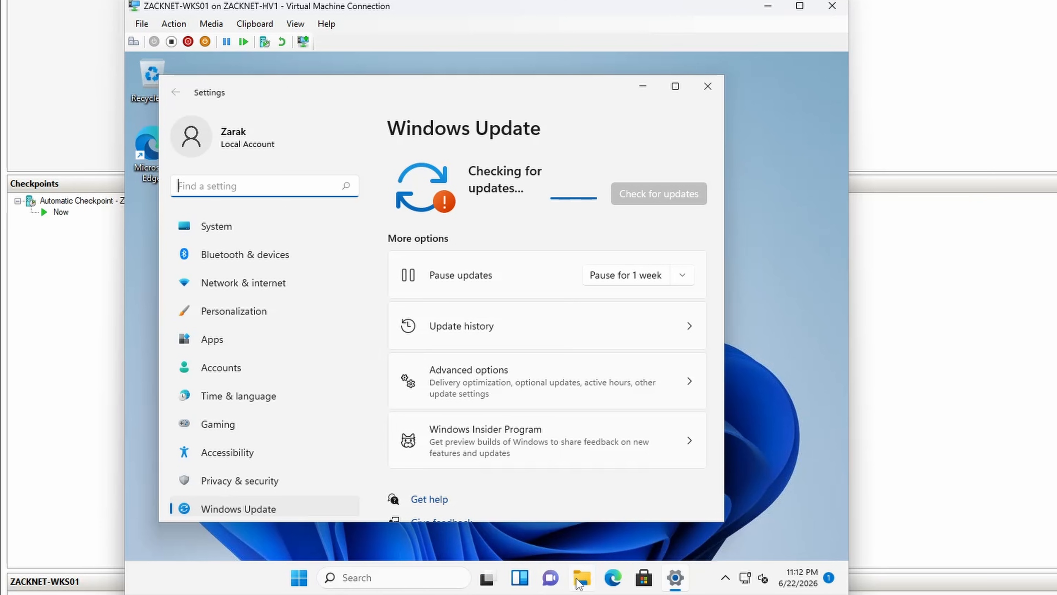
# Step: Open the workstation's system information from This PC and rename the computer to ZACKNET-WKS01
pyautogui.press('super+e')
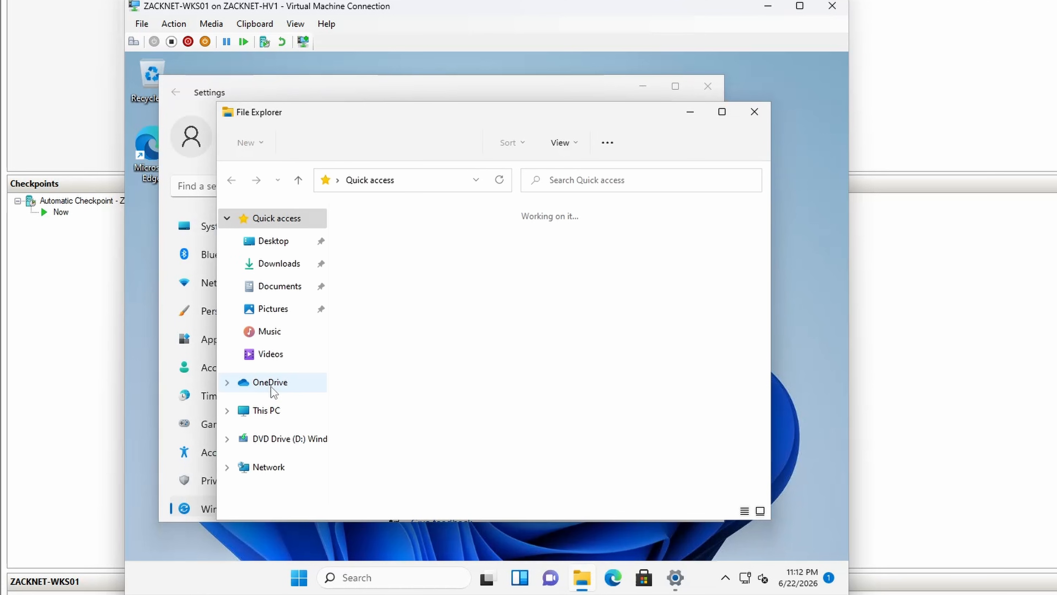
pyautogui.click(270, 422)
pyautogui.rightClick(272, 421)
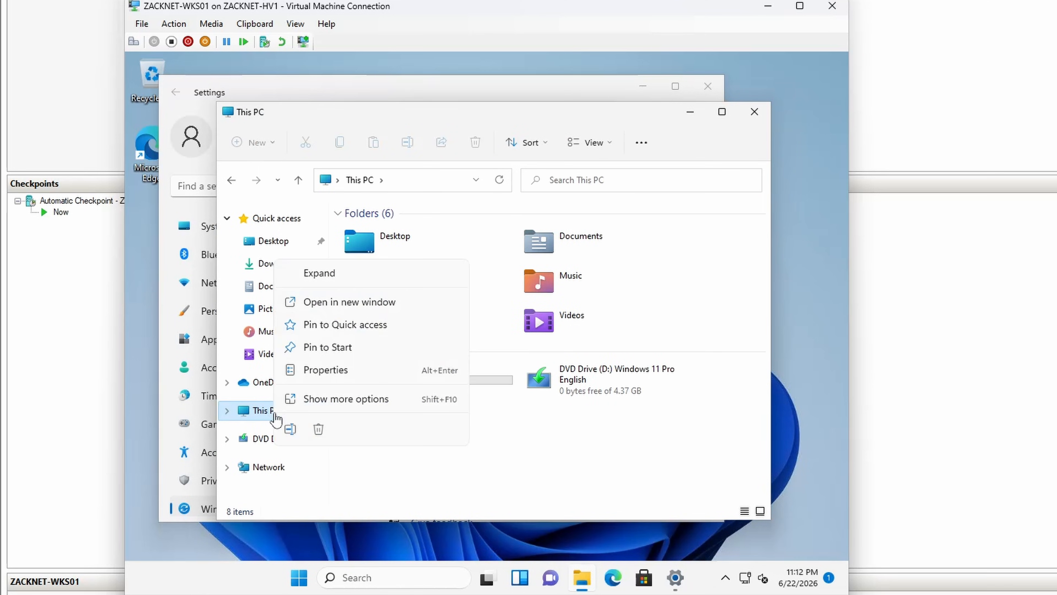
pyautogui.click(316, 409)
pyautogui.rightClick(316, 410)
pyautogui.click(364, 394)
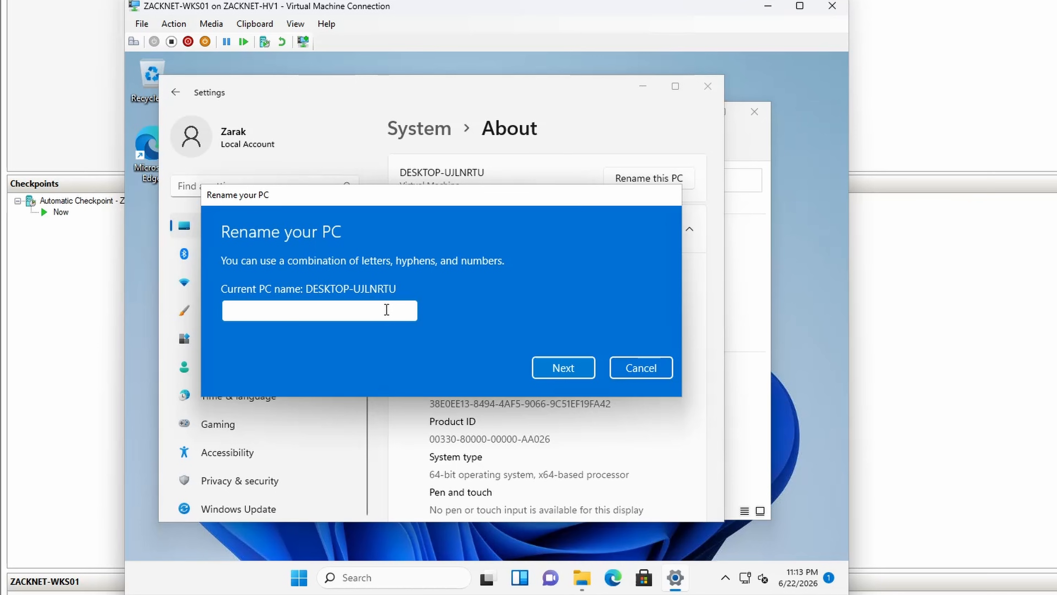
pyautogui.write('ZACKNET-WKS01')
pyautogui.click(535, 368)
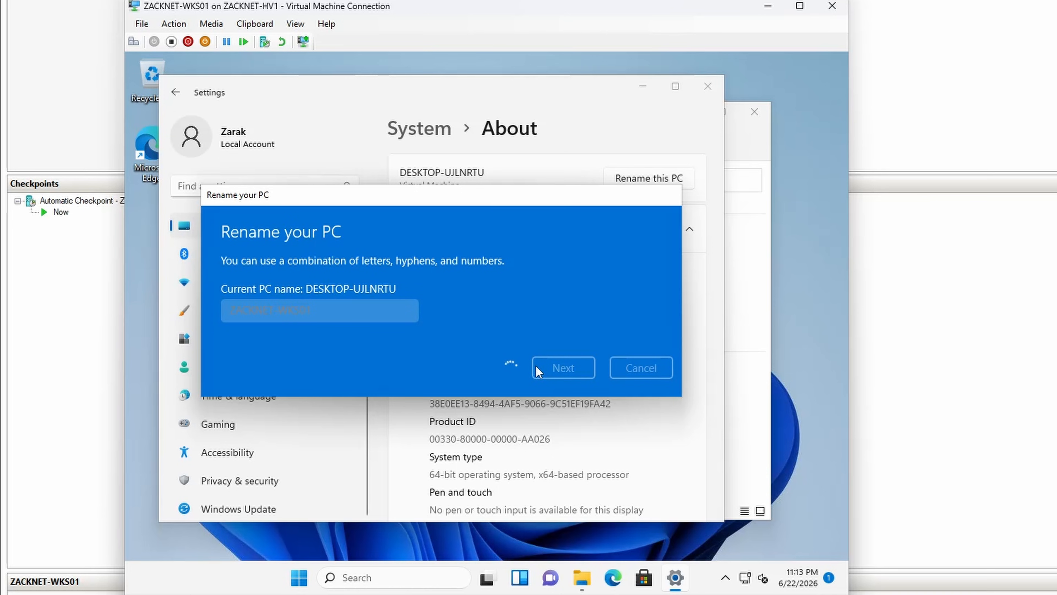
# Step: Close the File Explorer window and restart the workstation immediately, overriding the app that blocks the restart
pyautogui.click(735, 345)
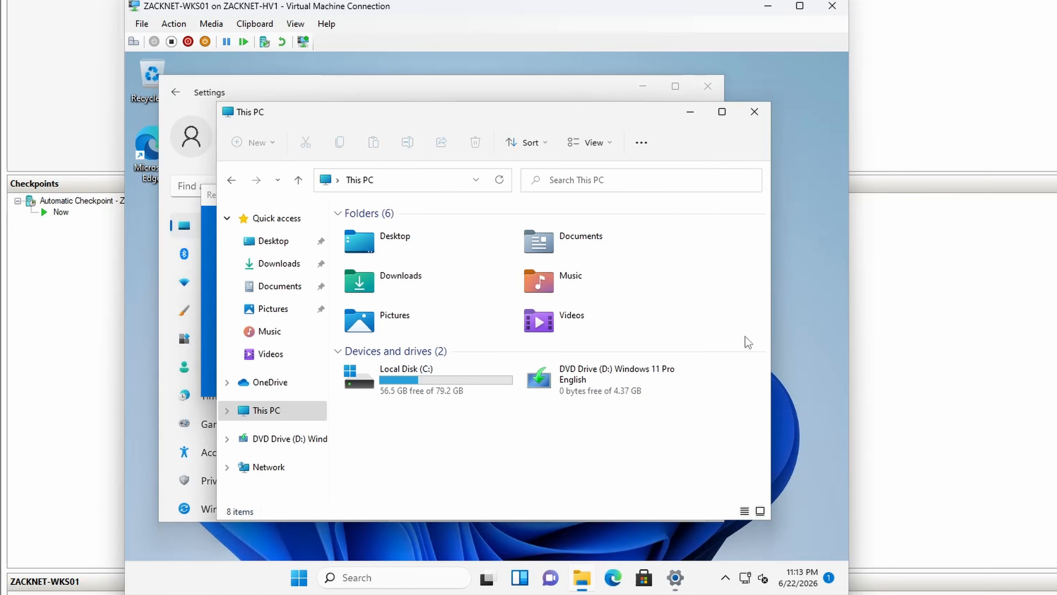
pyautogui.click(754, 111)
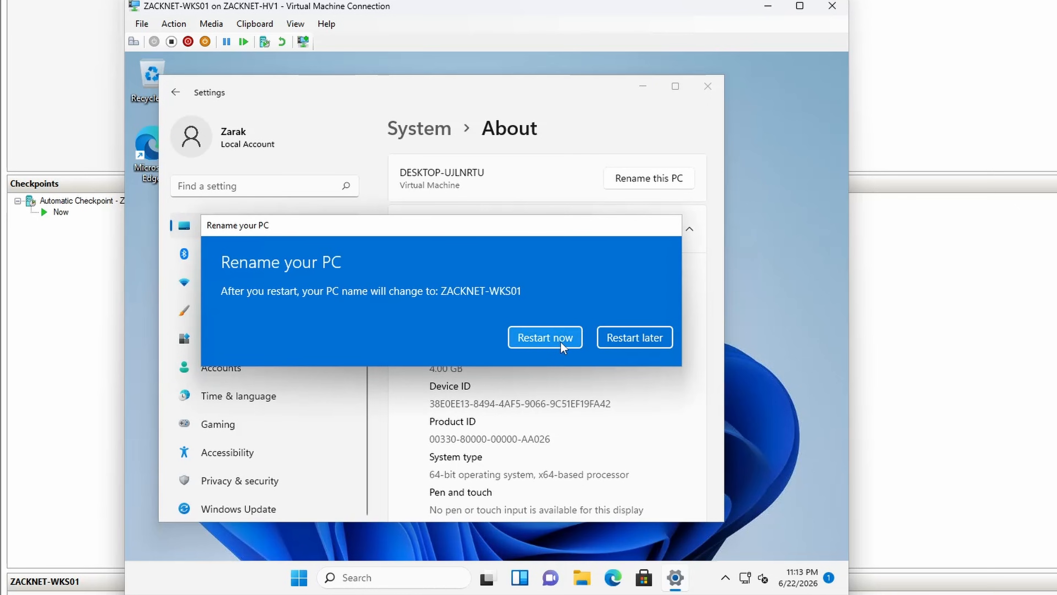
pyautogui.click(560, 342)
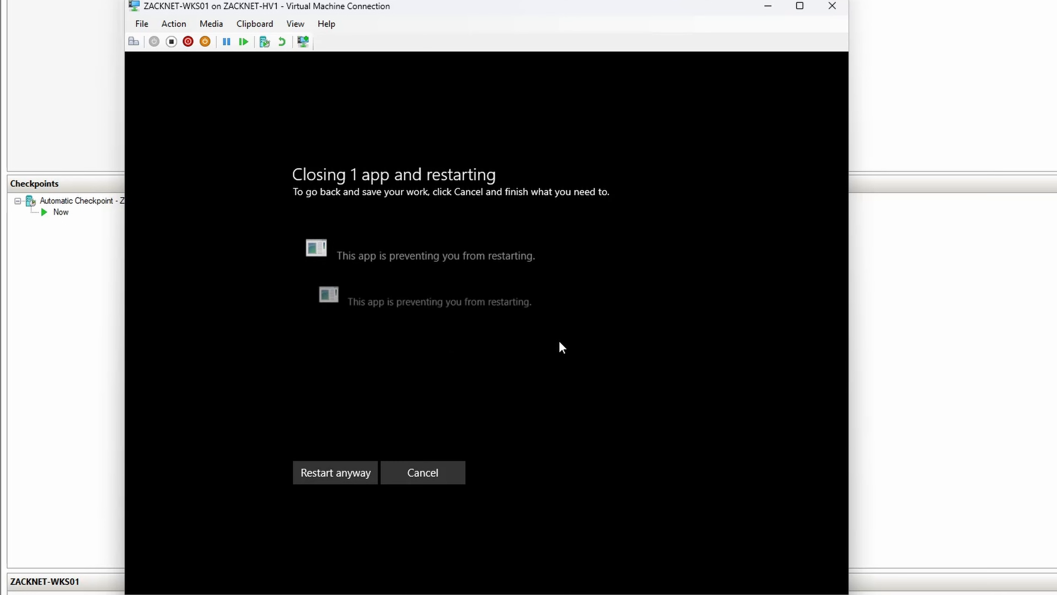
pyautogui.click(355, 473)
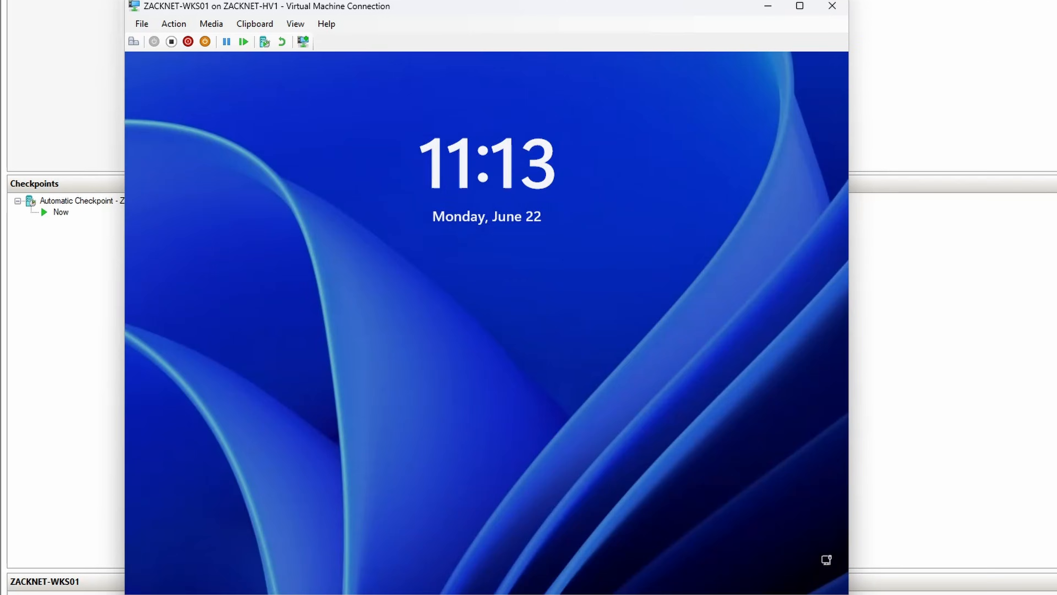
# Step: Sign back in to the restarted workstation with the account password
pyautogui.click(616, 350)
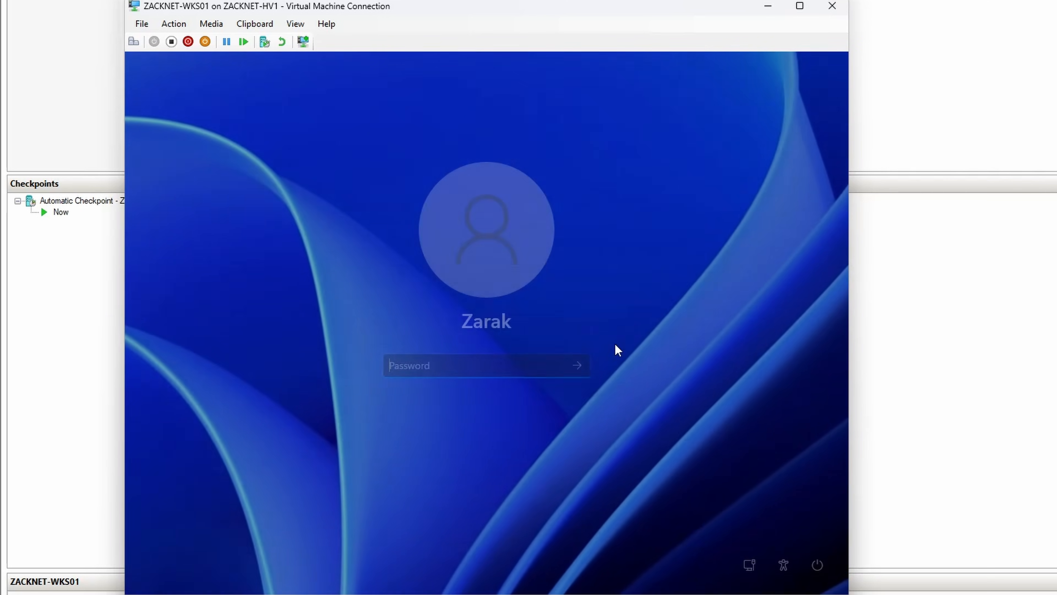
pyautogui.write('*****')
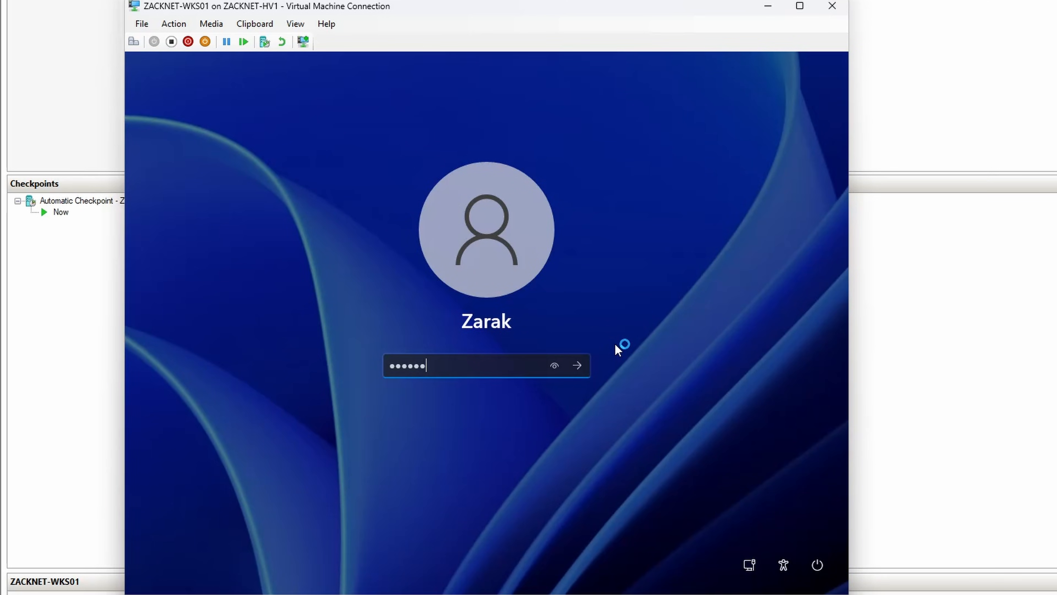
pyautogui.press('Return')
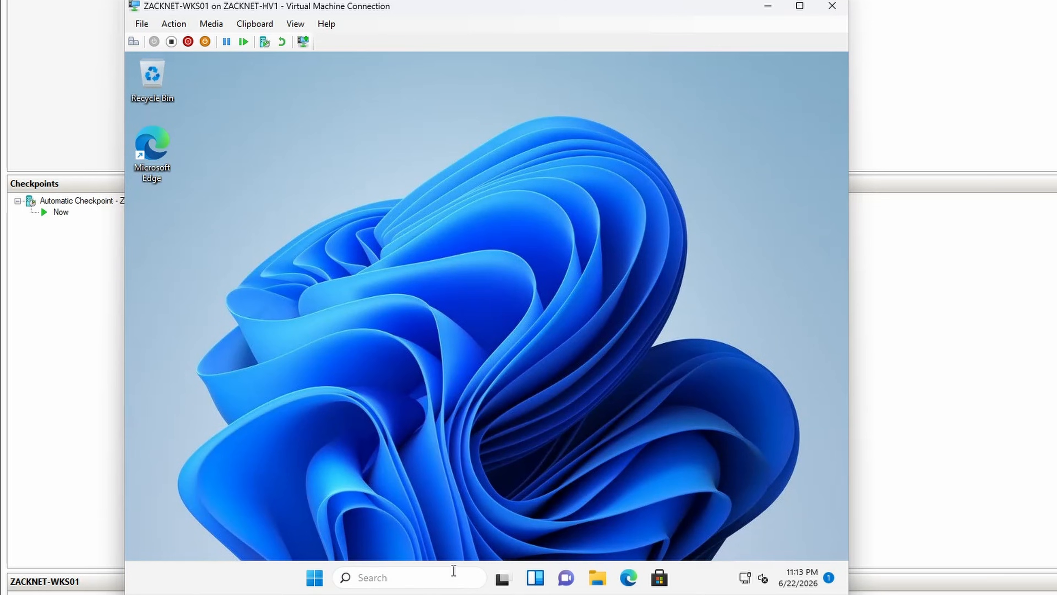
# Step: Run another Windows Update check on the renamed workstation and close Settings
pyautogui.click(453, 570)
pyautogui.write('up')
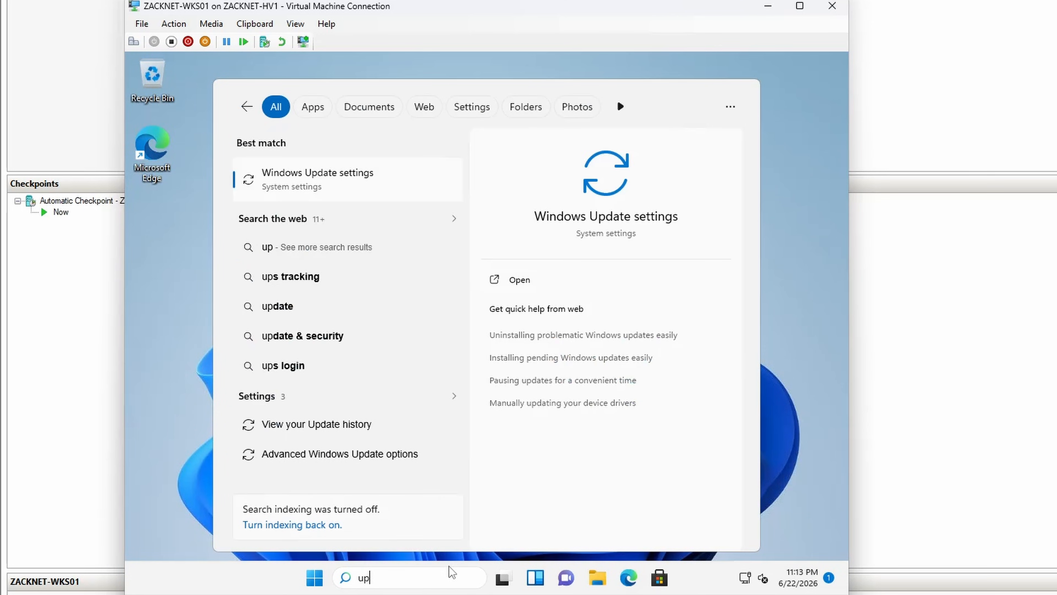
pyautogui.write('da')
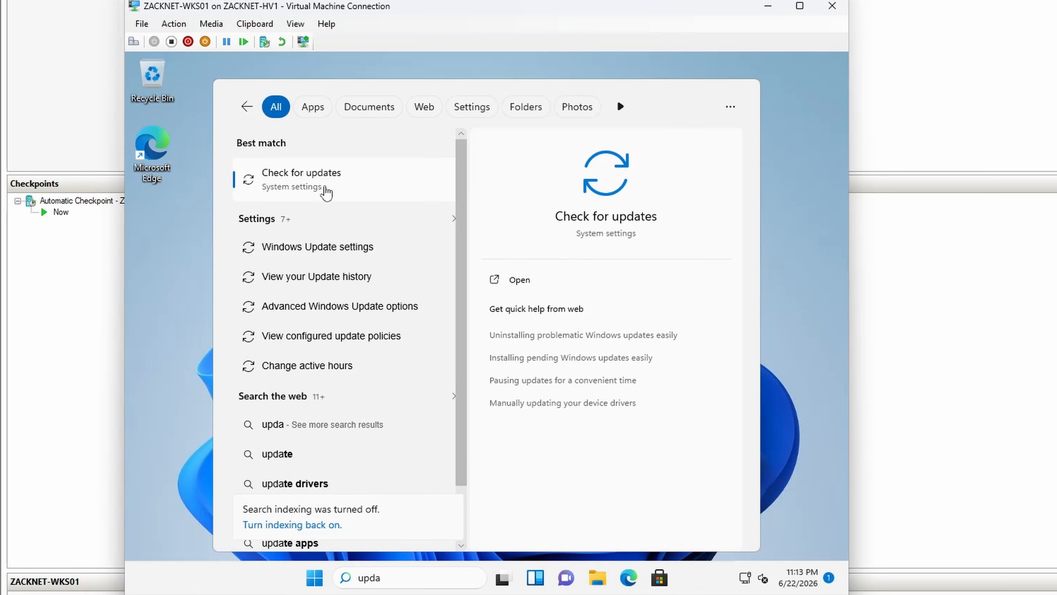
pyautogui.click(326, 187)
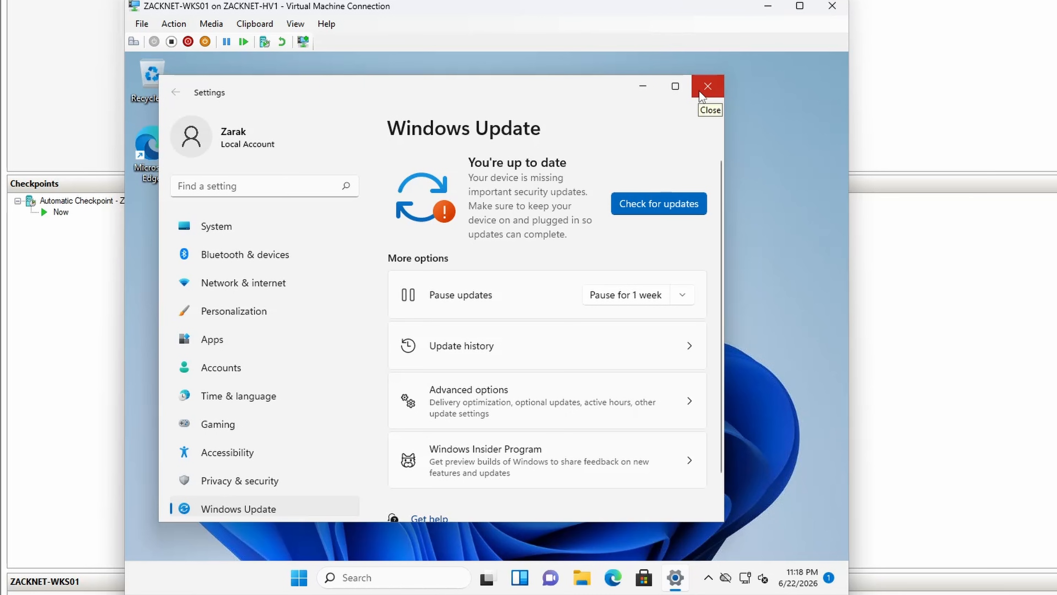
pyautogui.click(698, 91)
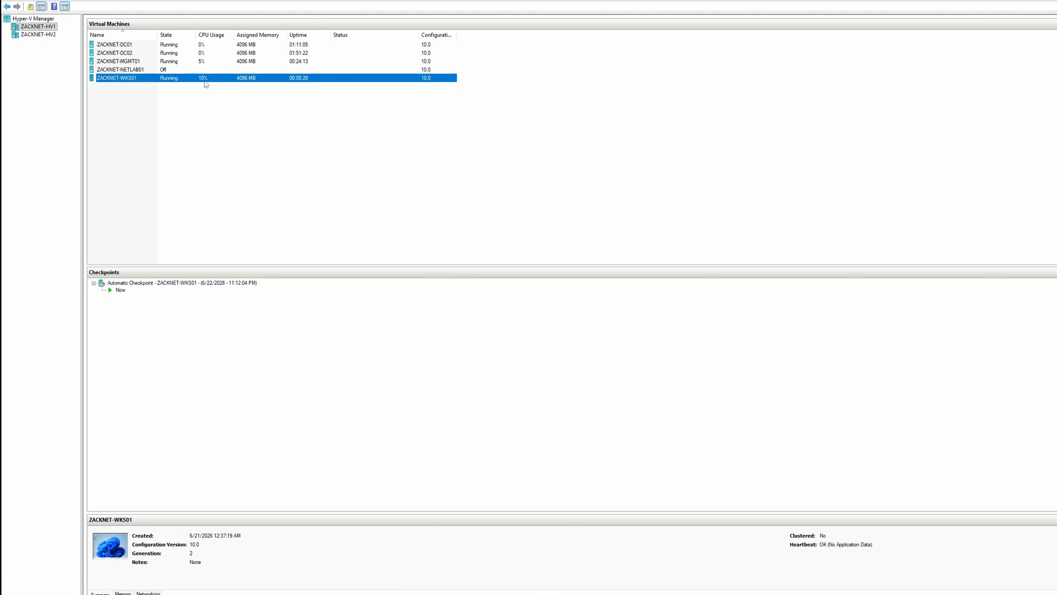
# Step: In Hyper-V Manager, add a second network adapter to ZACKNET-WKS01 connected to the Internal Network virtual switch
pyautogui.rightClick(205, 81)
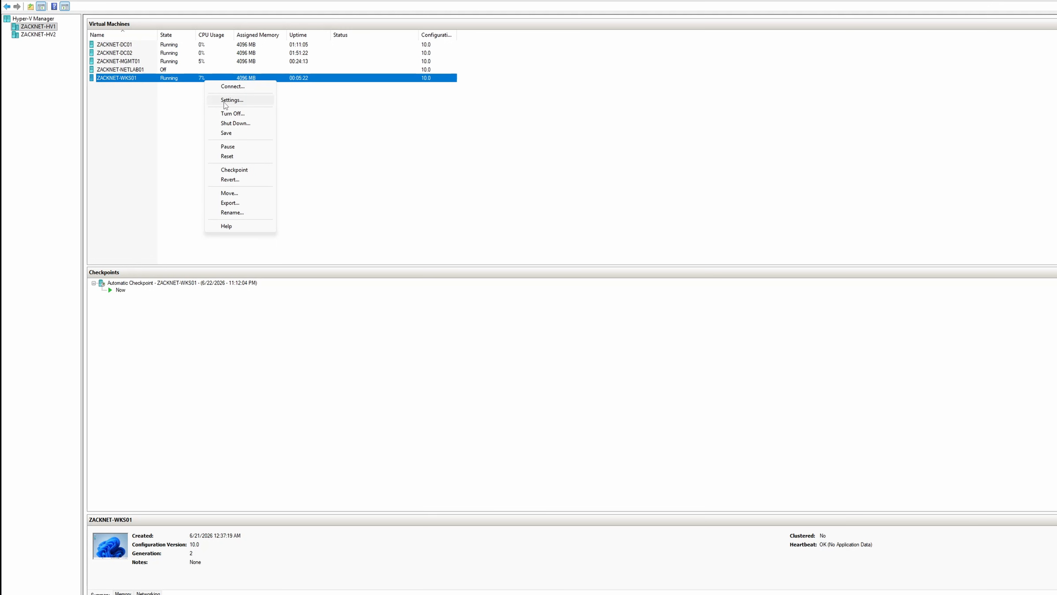
pyautogui.click(232, 100)
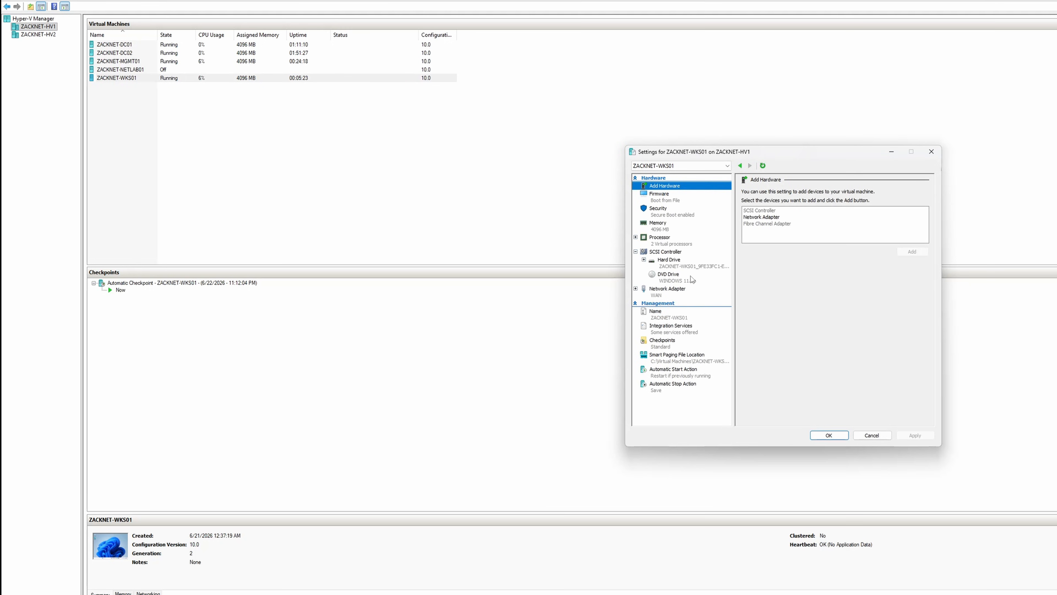
pyautogui.click(685, 291)
pyautogui.click(674, 186)
pyautogui.click(747, 217)
pyautogui.click(912, 252)
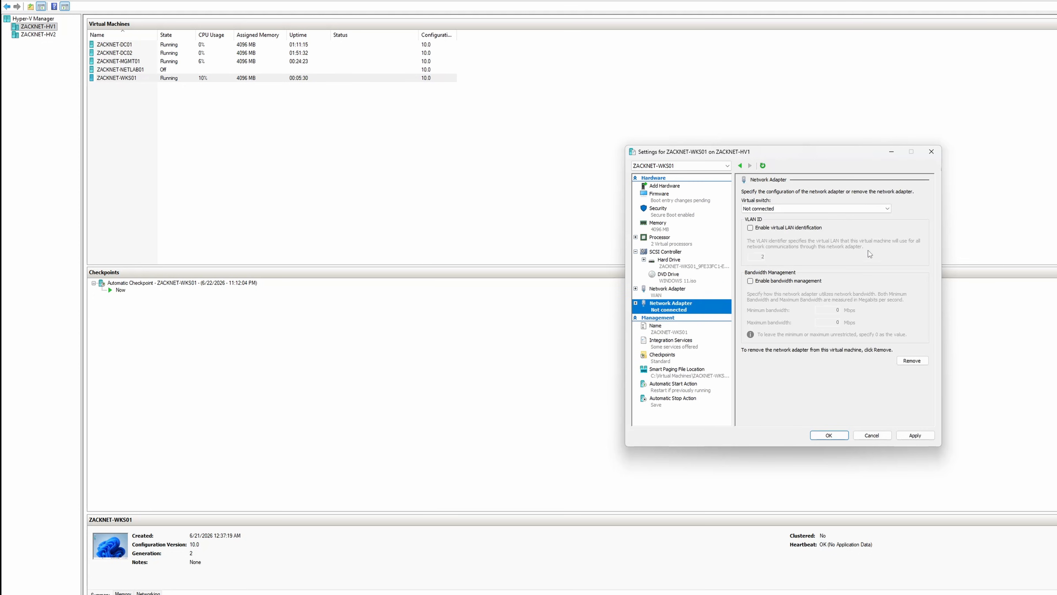
pyautogui.click(790, 208)
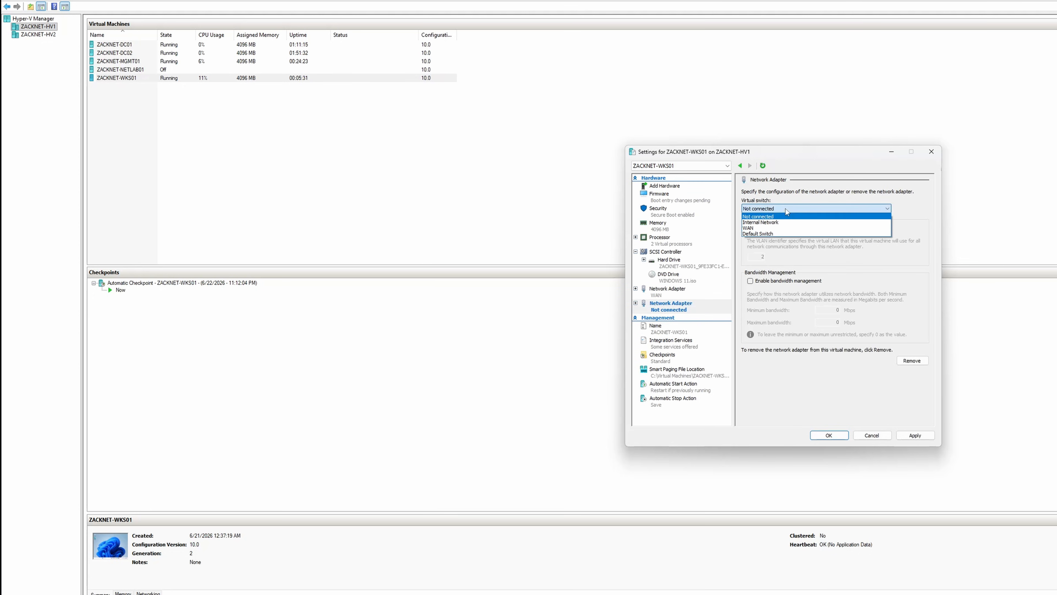
pyautogui.click(787, 222)
pyautogui.click(915, 435)
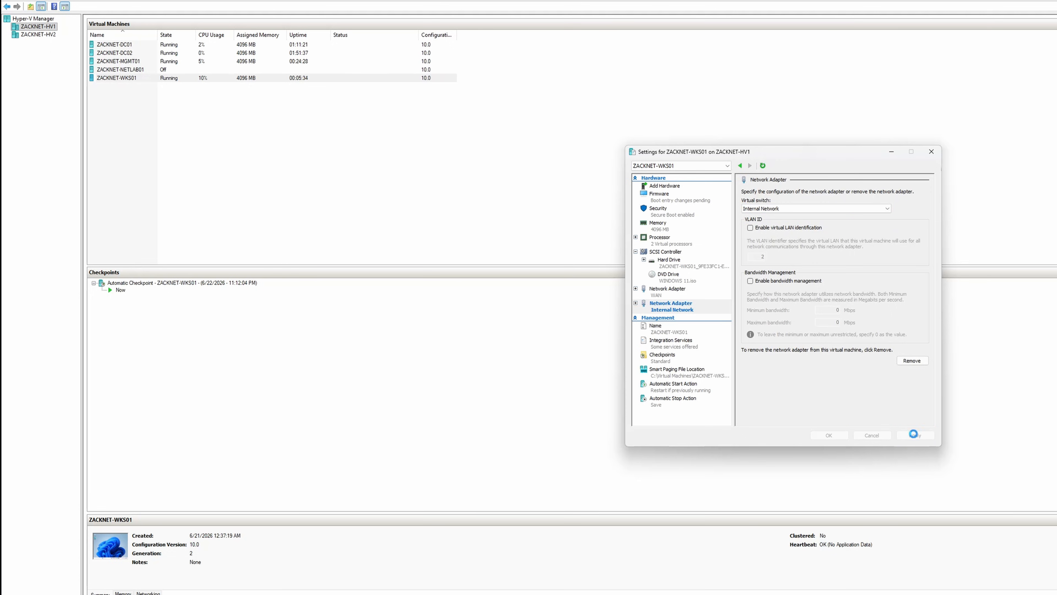
# Step: Remove the WAN network adapter from ZACKNET-WKS01, accept the connectivity warning and close the virtual machine's settings
pyautogui.click(671, 296)
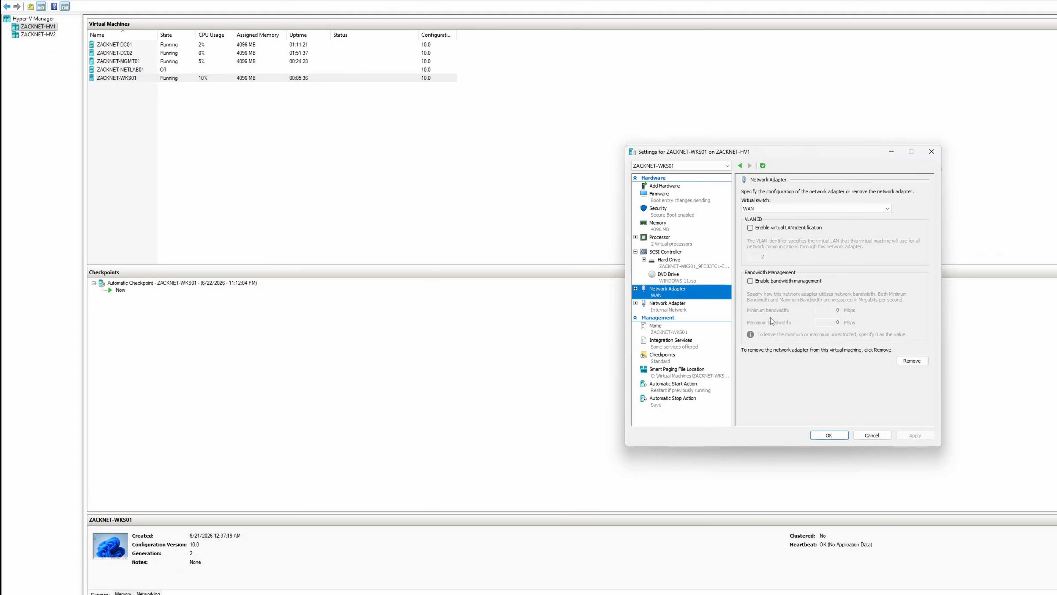
pyautogui.click(900, 362)
pyautogui.click(915, 435)
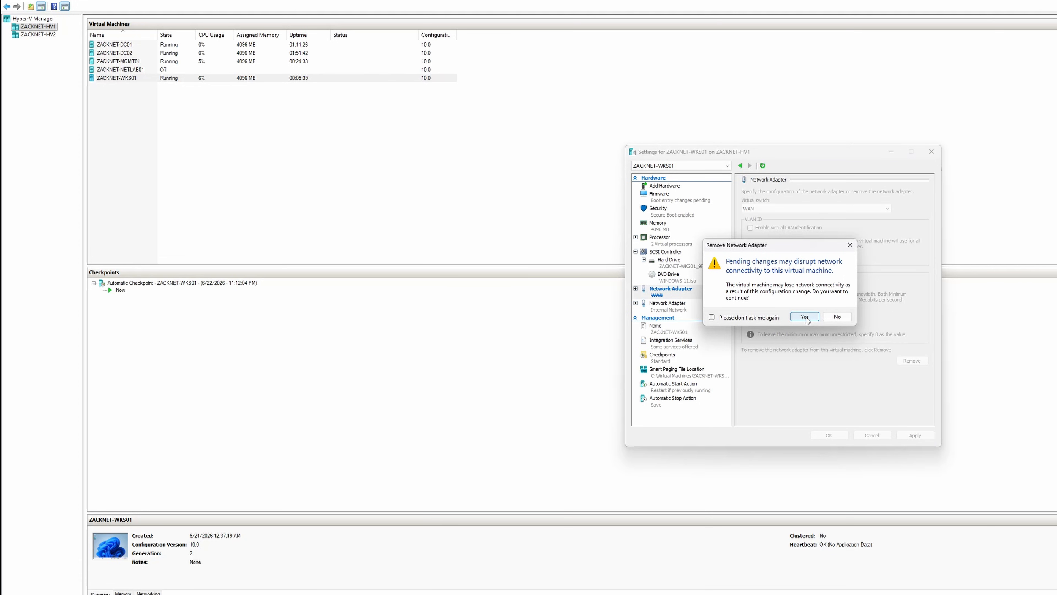
pyautogui.click(804, 317)
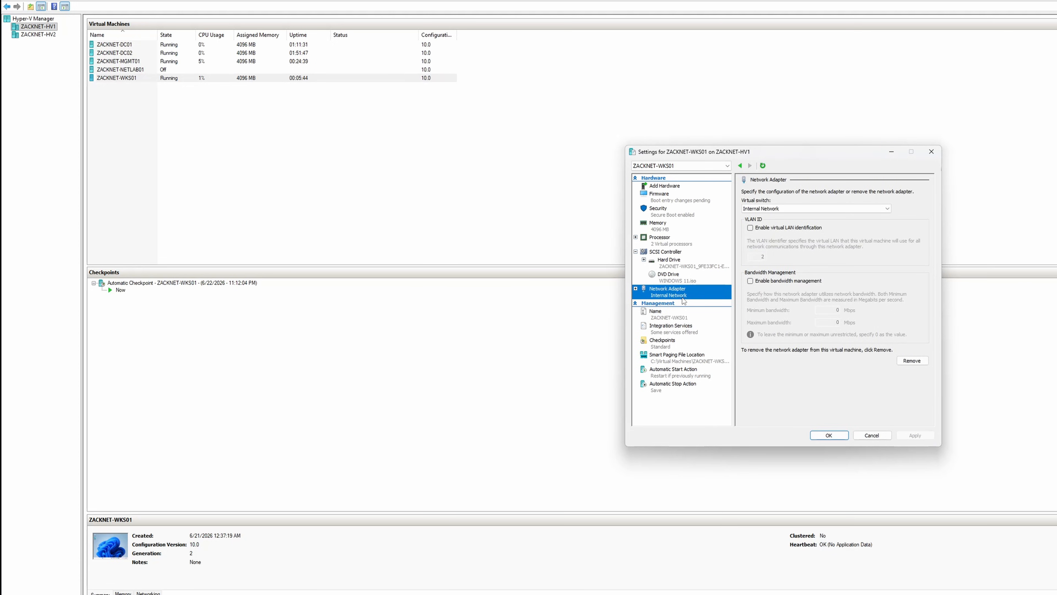
pyautogui.click(824, 435)
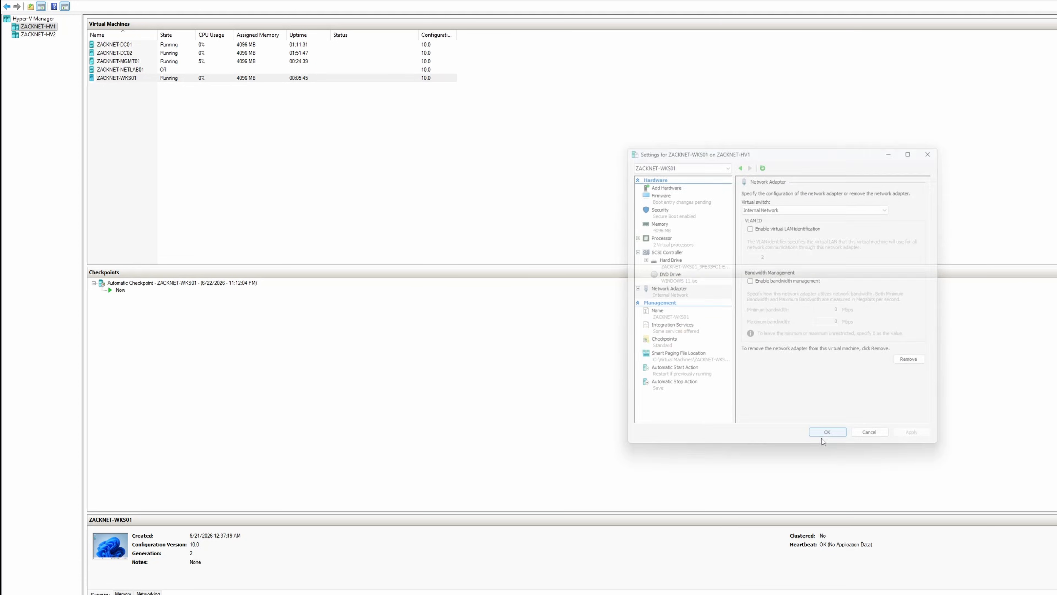
# Step: Reconnect to ZACKNET-WKS01 and open the Internet Protocol Version 4 properties of the Ethernet 2 adapter
pyautogui.rightClick(175, 80)
pyautogui.click(201, 85)
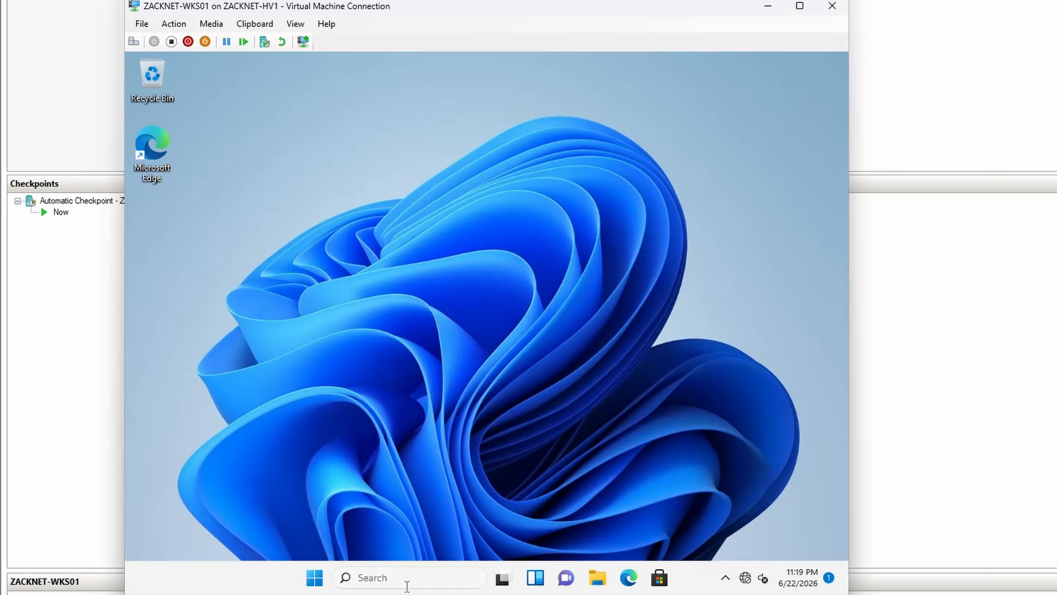
pyautogui.click(336, 516)
pyautogui.write('network')
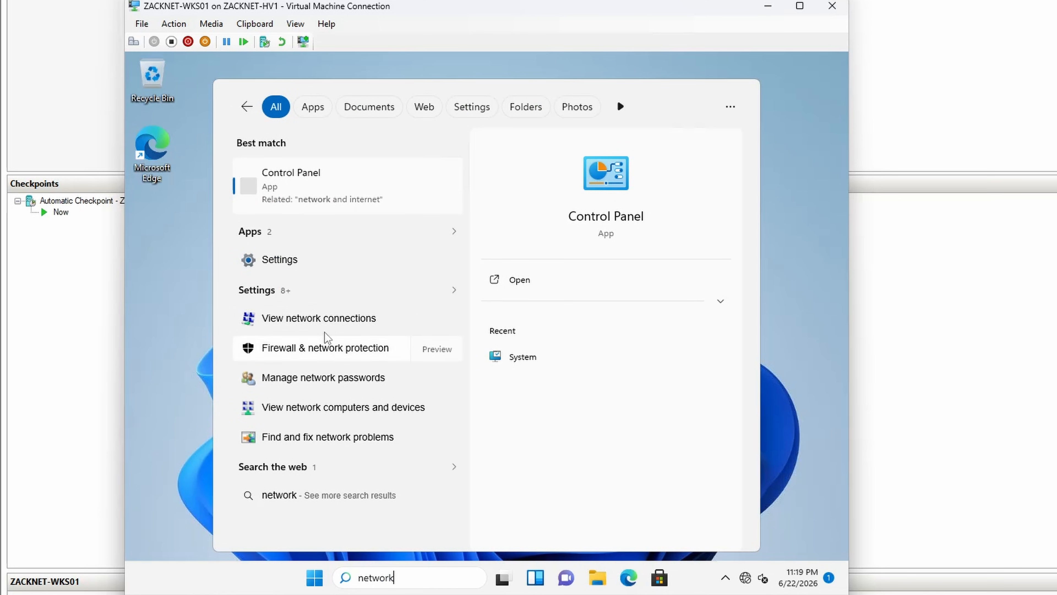
pyautogui.click(324, 322)
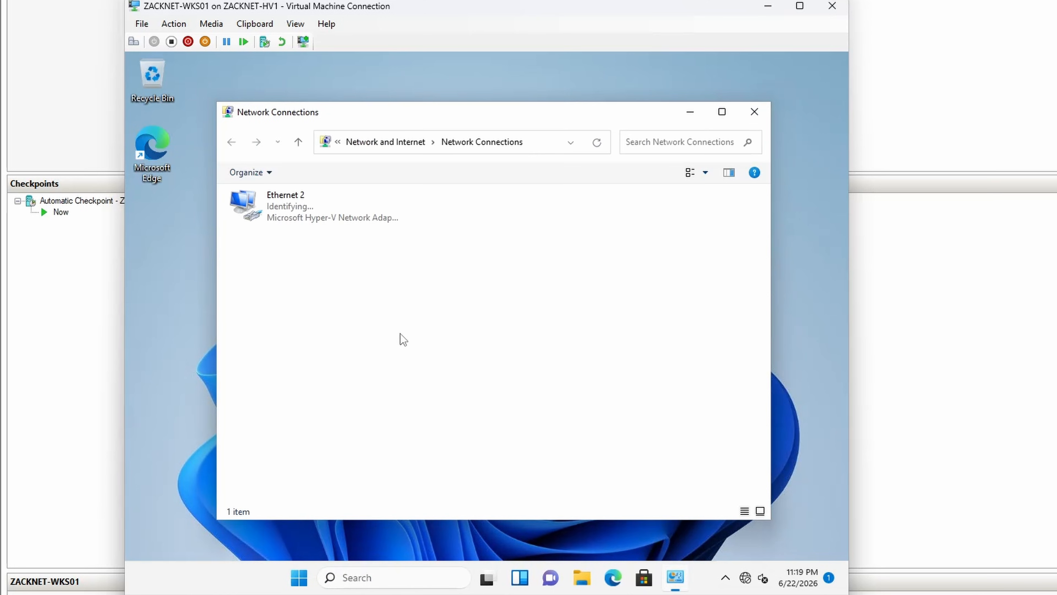
pyautogui.doubleClick(327, 222)
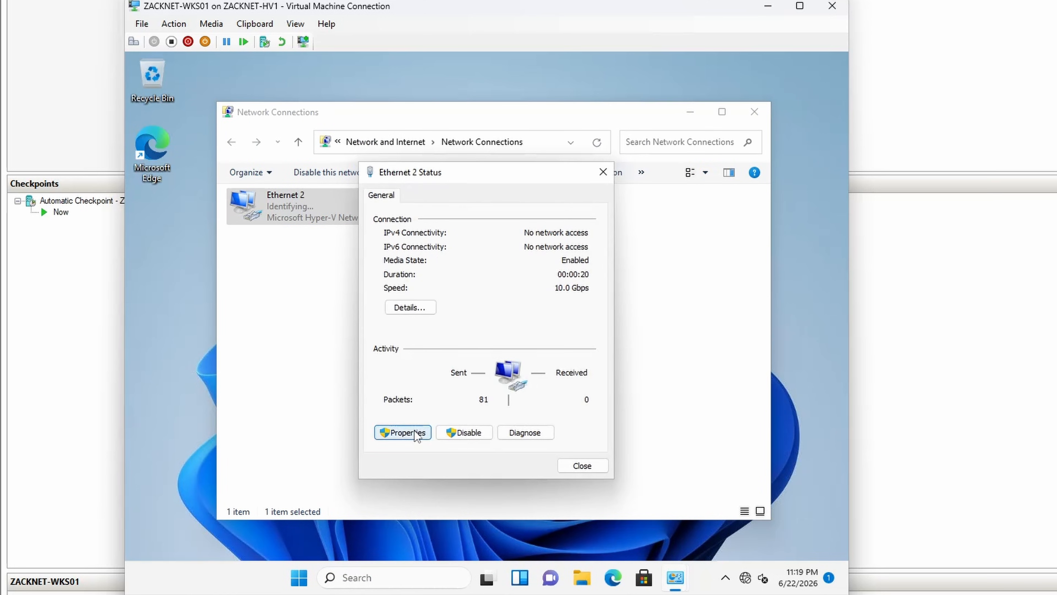
pyautogui.click(412, 426)
pyautogui.doubleClick(482, 335)
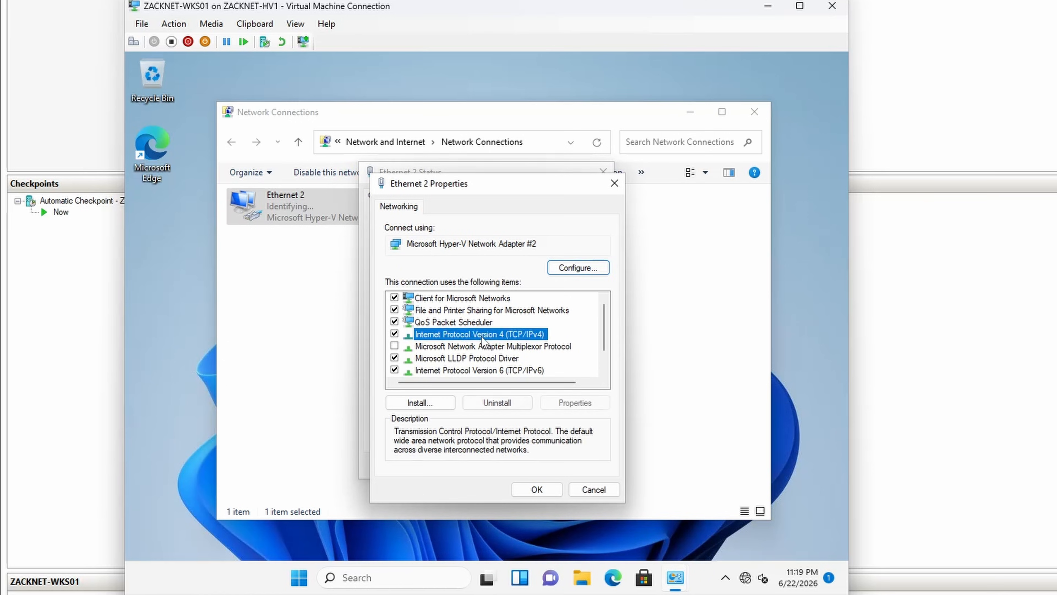
pyautogui.click(487, 340)
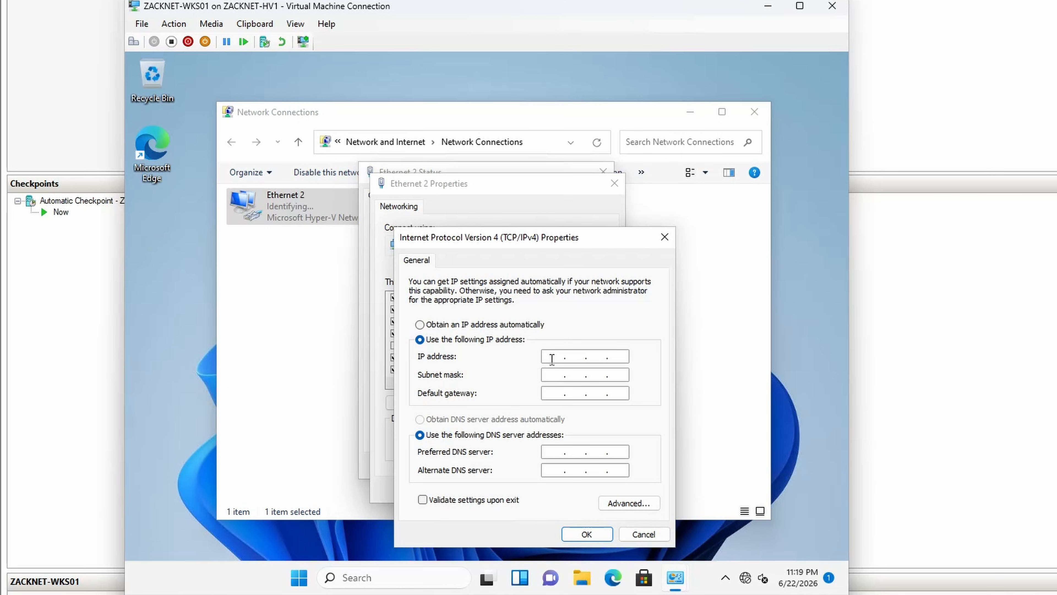
# Step: Give Ethernet 2 the static IP address 10.10.10.30, subnet mask 255.255.255.0 and preferred DNS server 10.10.10.10, and close its dialogs
pyautogui.write('10.10.10.30')
pyautogui.press('Tab')
pyautogui.write('255.255.255')
pyautogui.press('Tab')
pyautogui.press('Tab')
pyautogui.write('10.10.10')
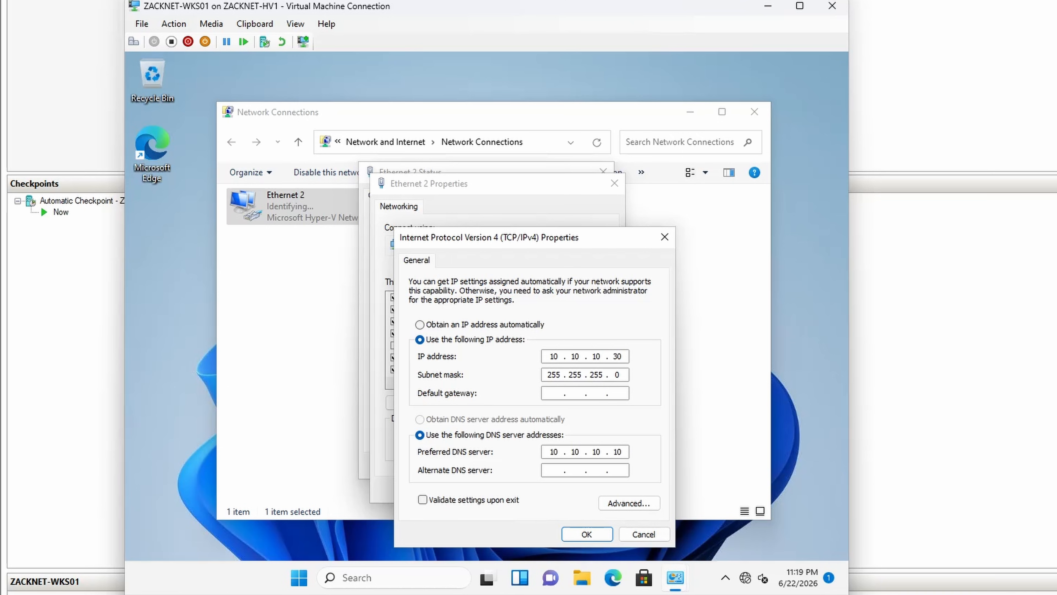
pyautogui.click(587, 535)
pyautogui.click(548, 487)
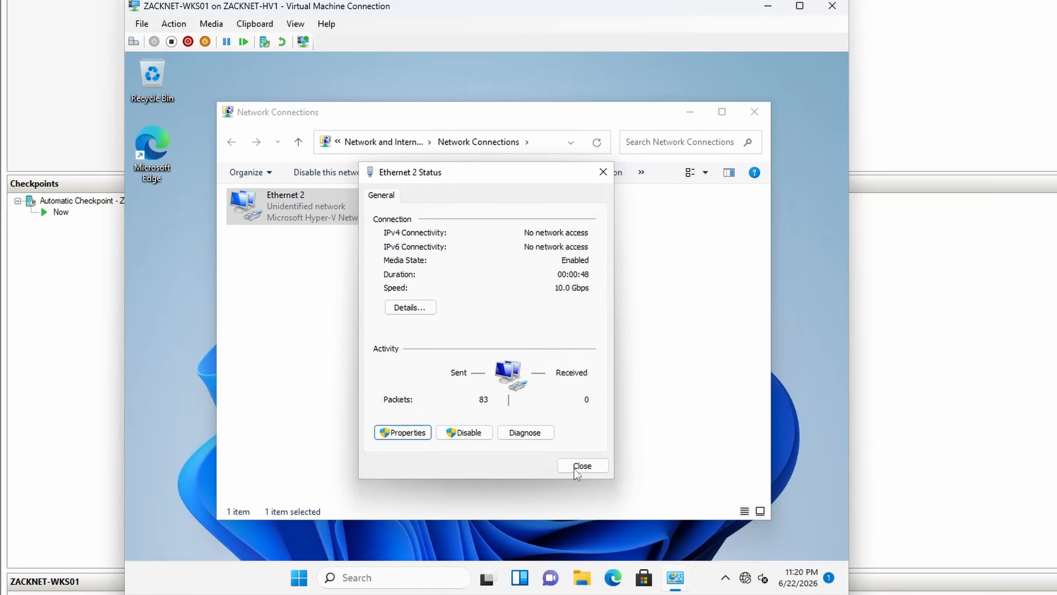
pyautogui.click(582, 466)
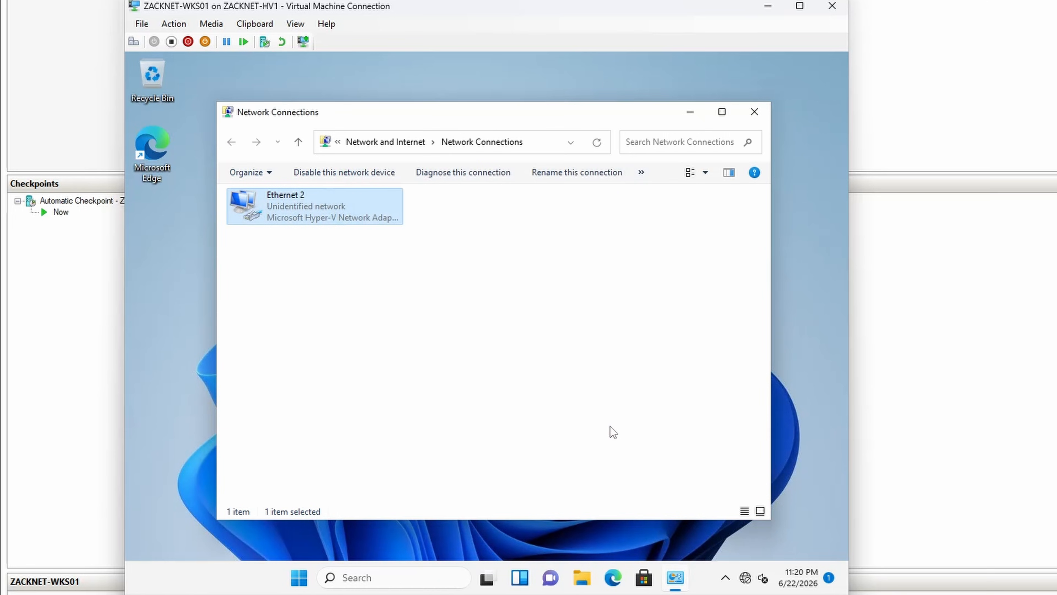
pyautogui.click(689, 319)
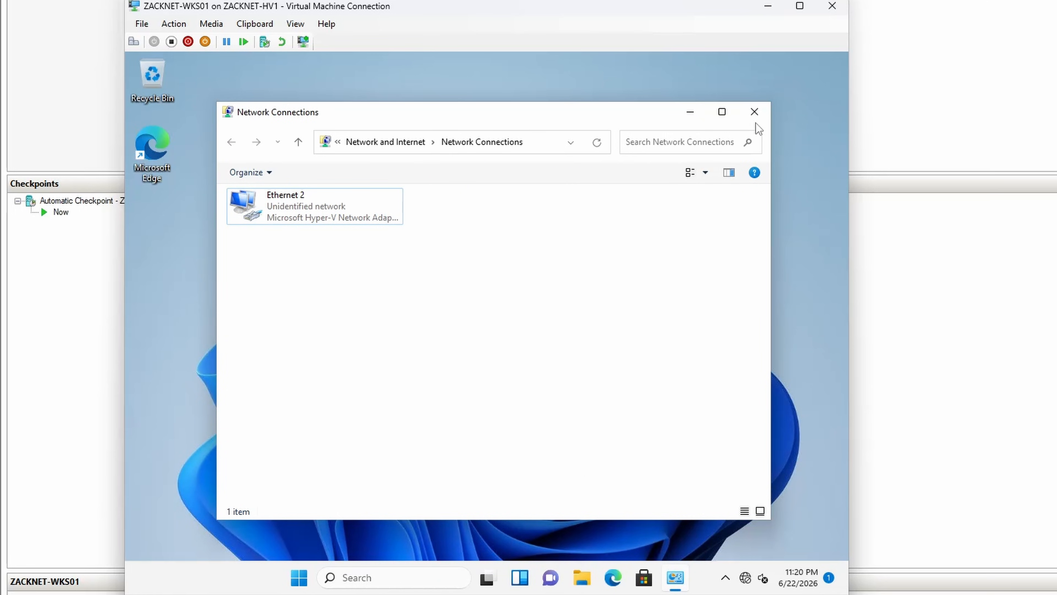